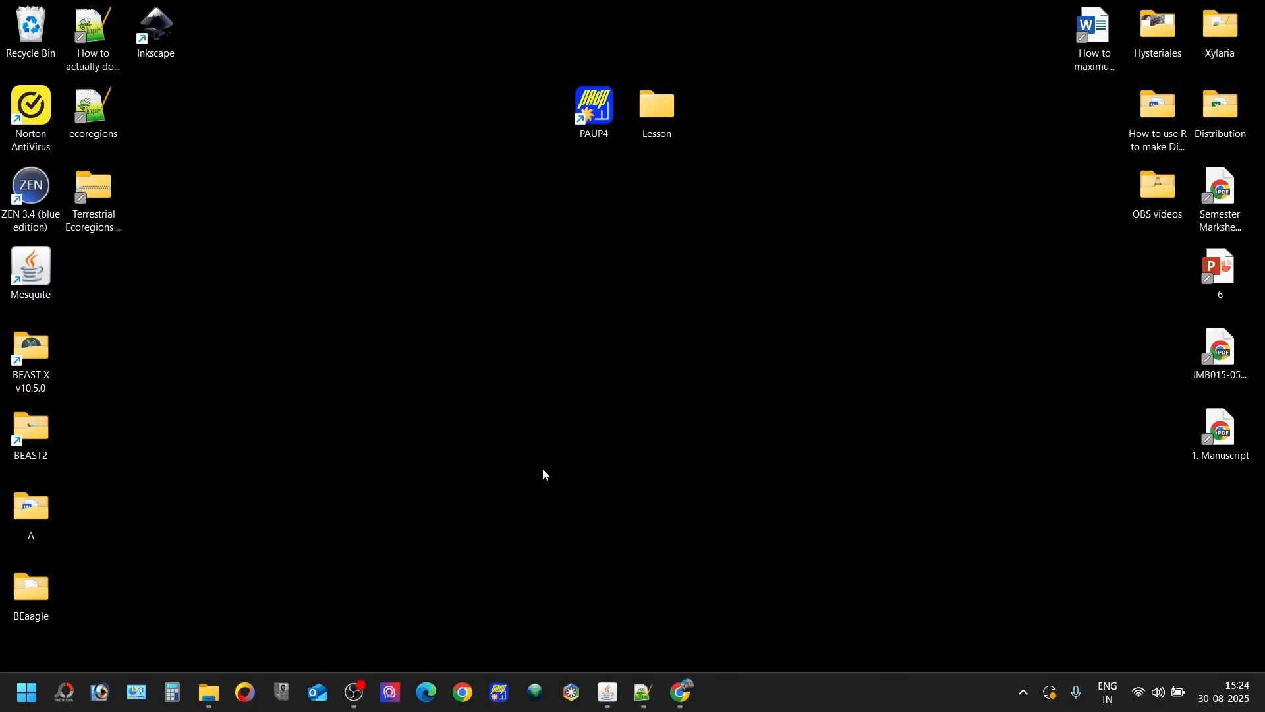
- View the its FAS sequences from the Lesson folder's no_partition subfolder in BioEdit with full taxon names shown, and close the file
double_click(661, 129)
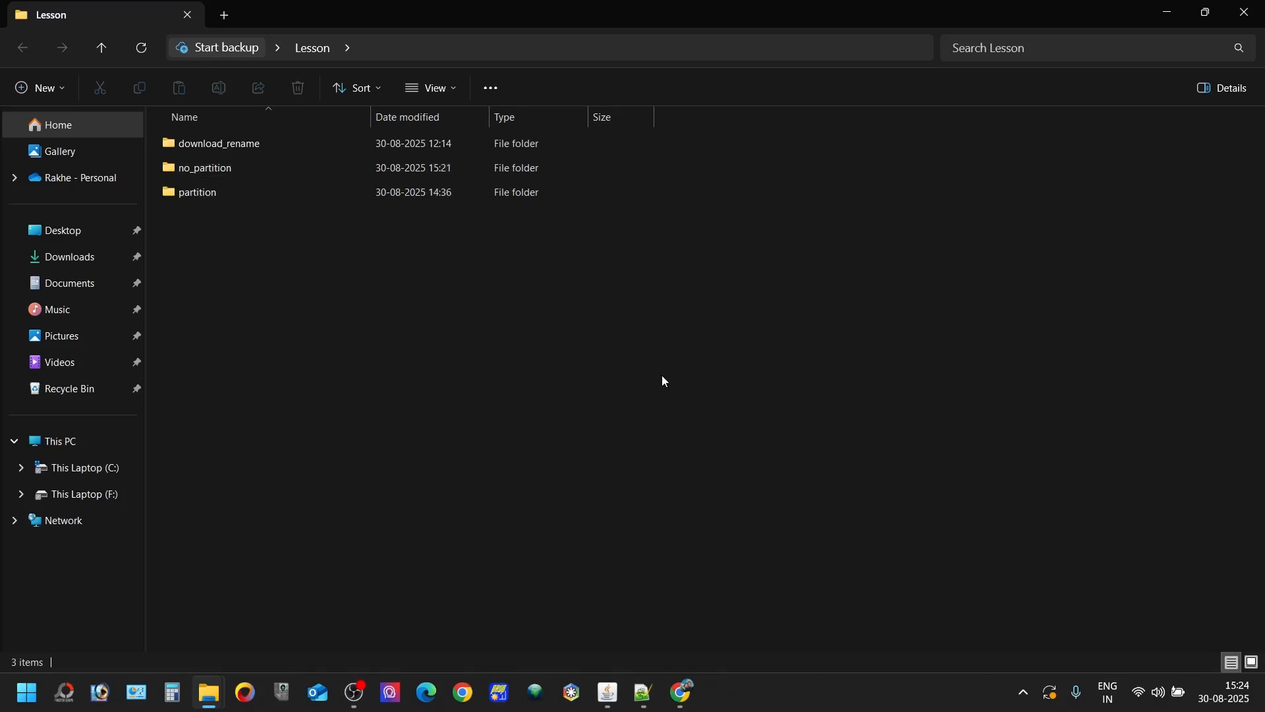
double_click(386, 173)
double_click(379, 157)
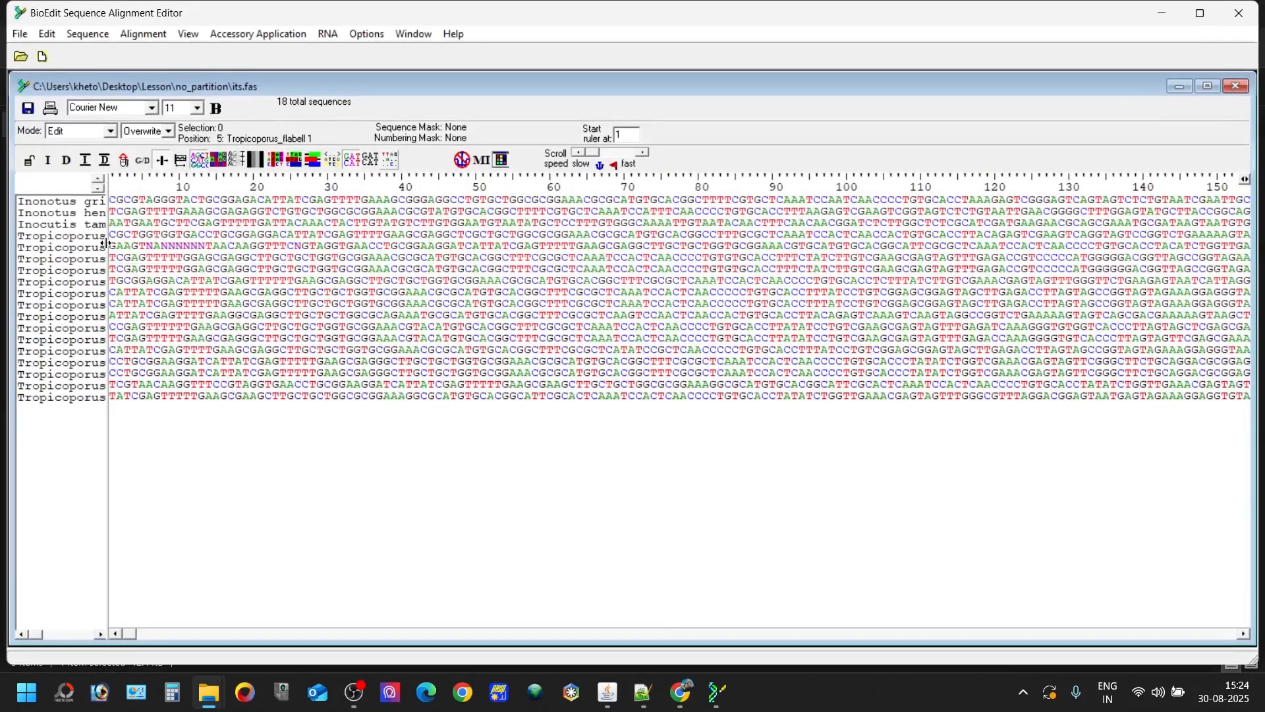
drag(109, 244, 305, 247)
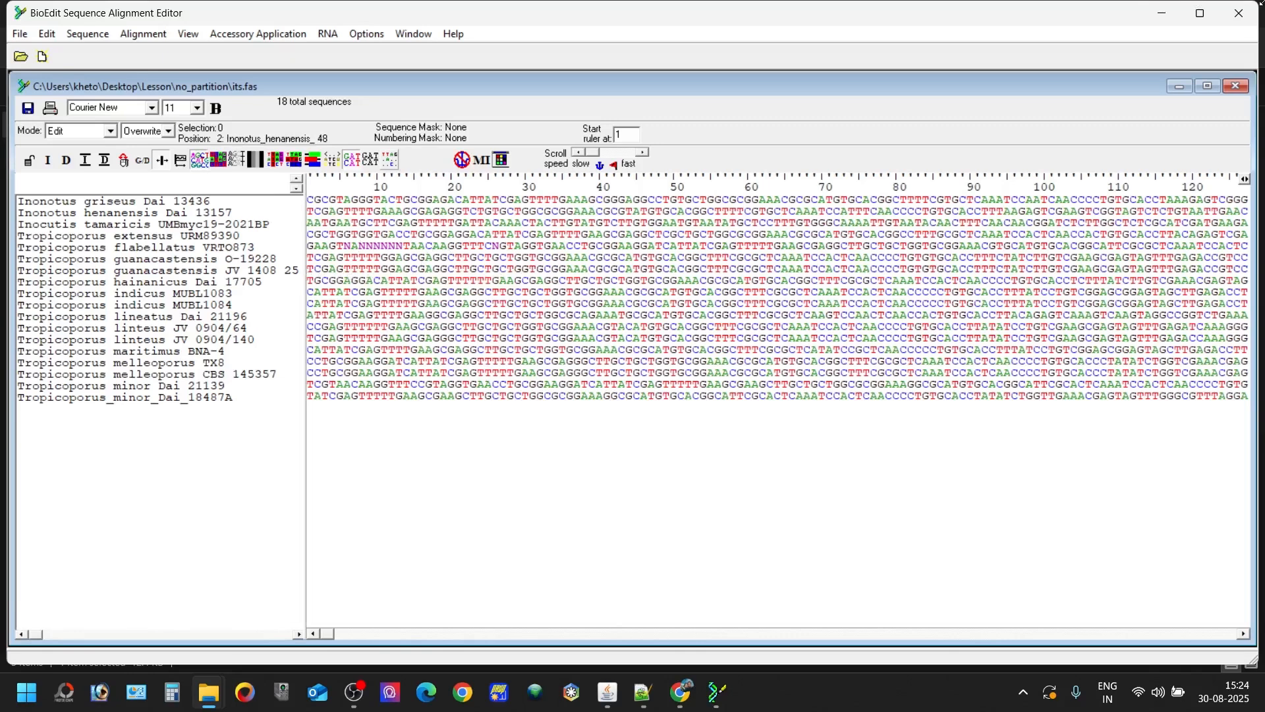
click(1239, 13)
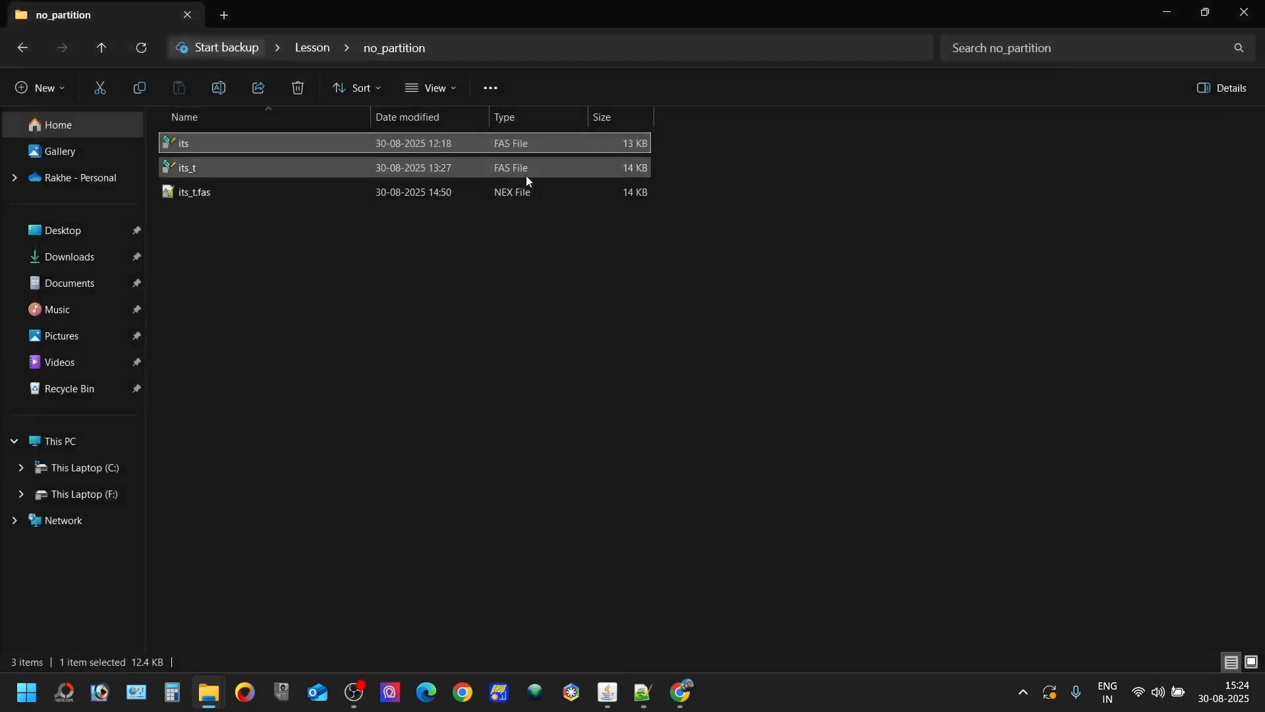
- View the aligned its_t FAS file along its full length in BioEdit and close it
double_click(499, 164)
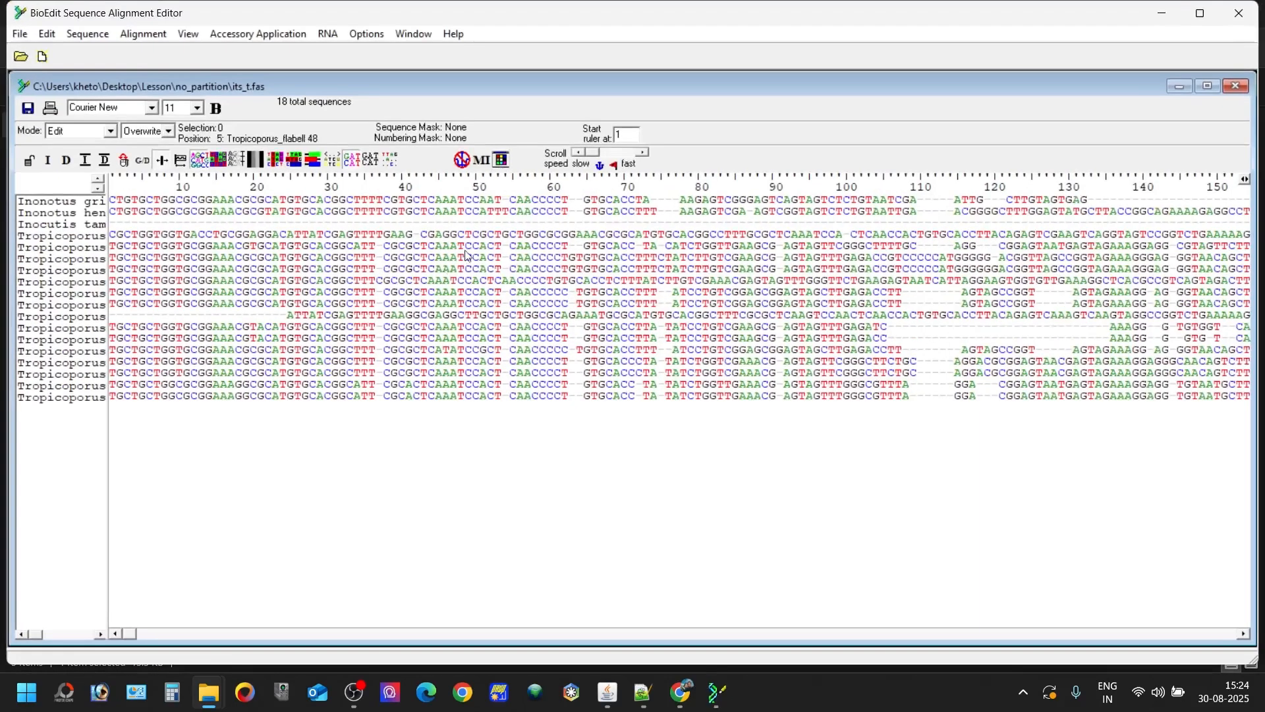
drag(132, 638, 1048, 601)
click(1226, 20)
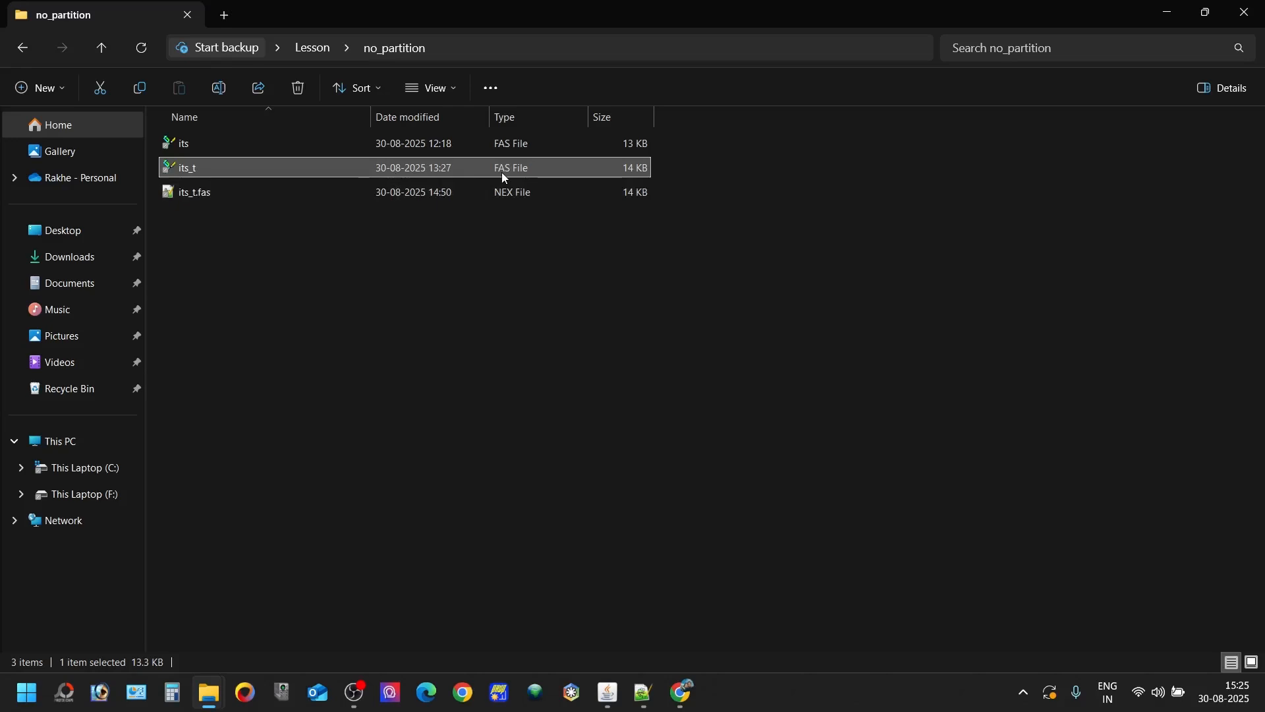
drag(519, 247, 526, 193)
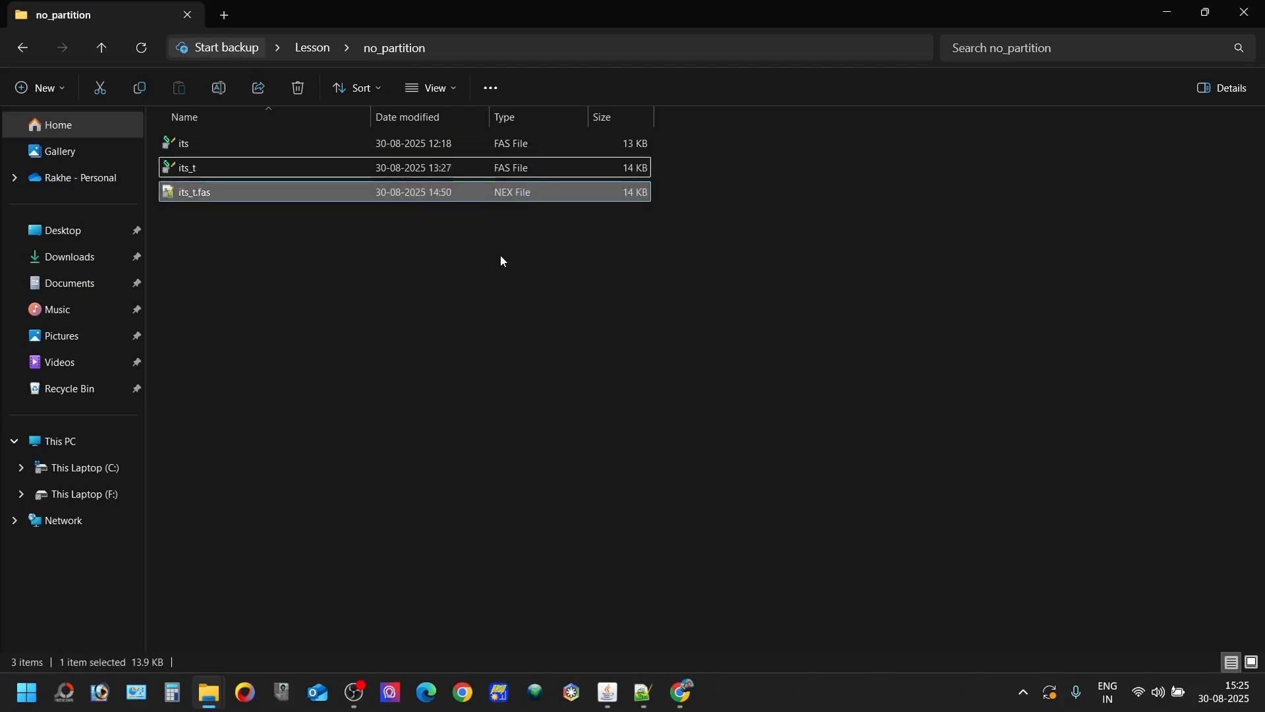
click(500, 258)
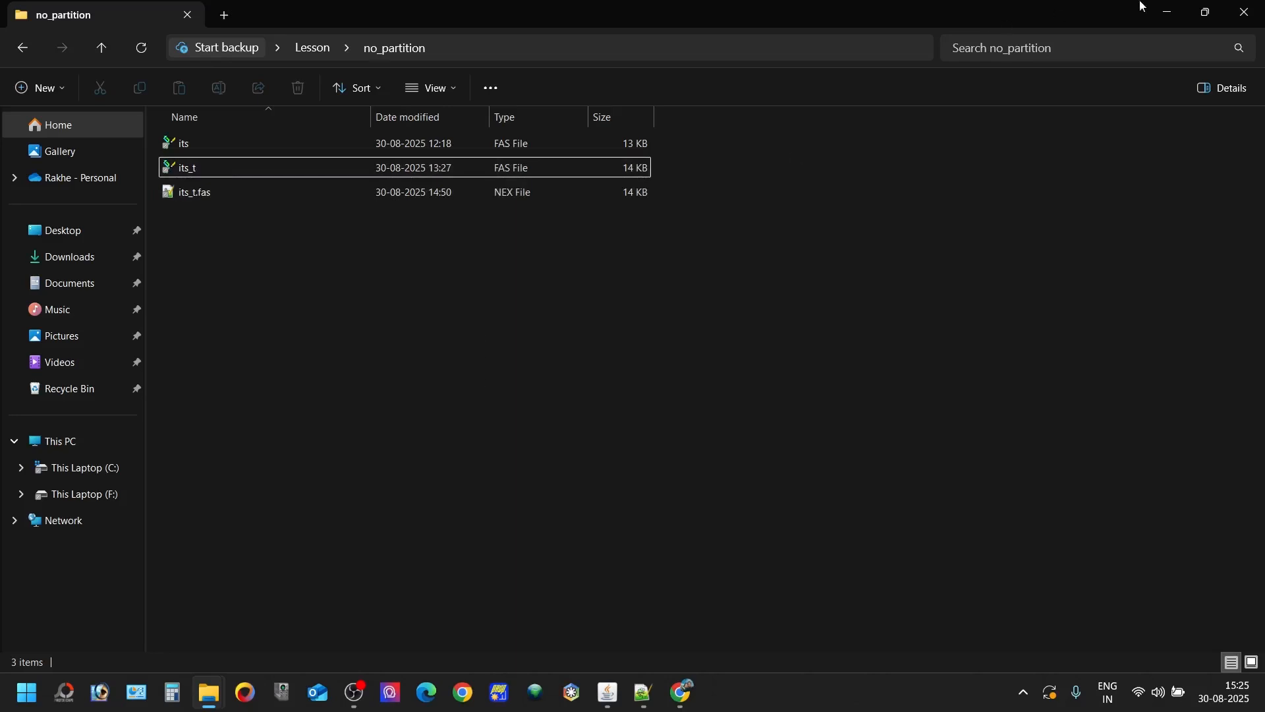
click(1171, 12)
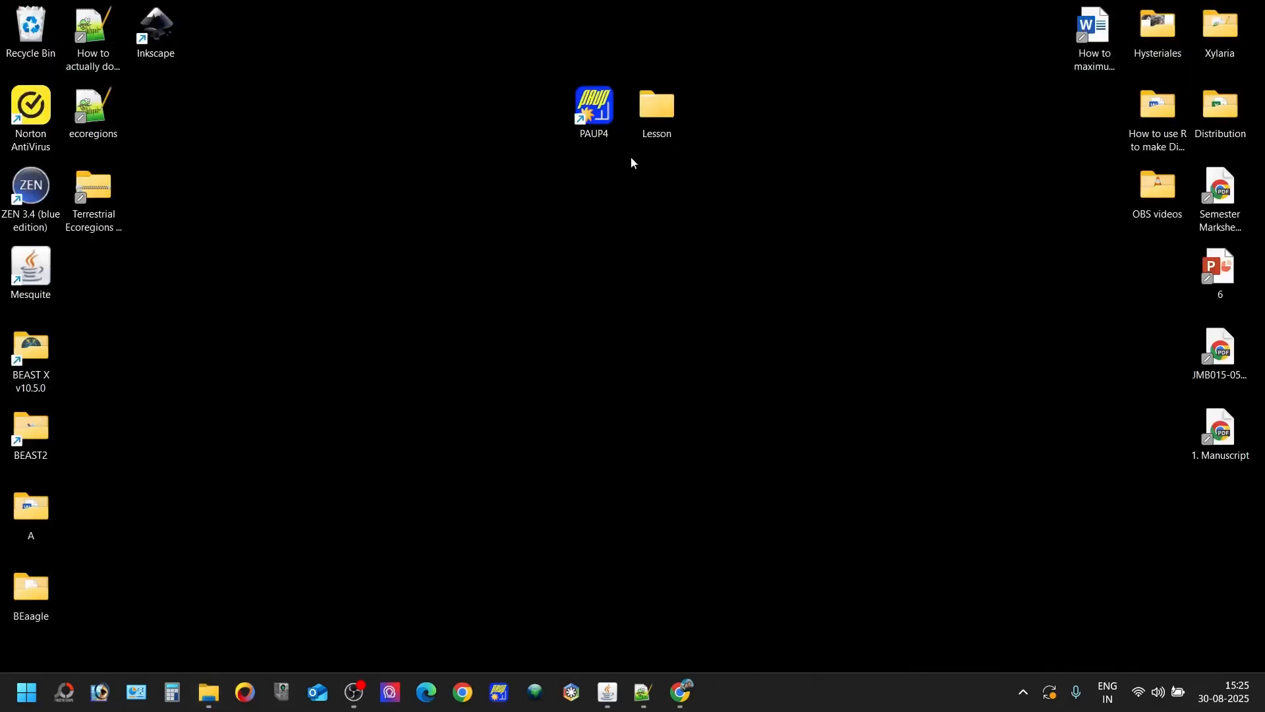
mouse_move(209, 690)
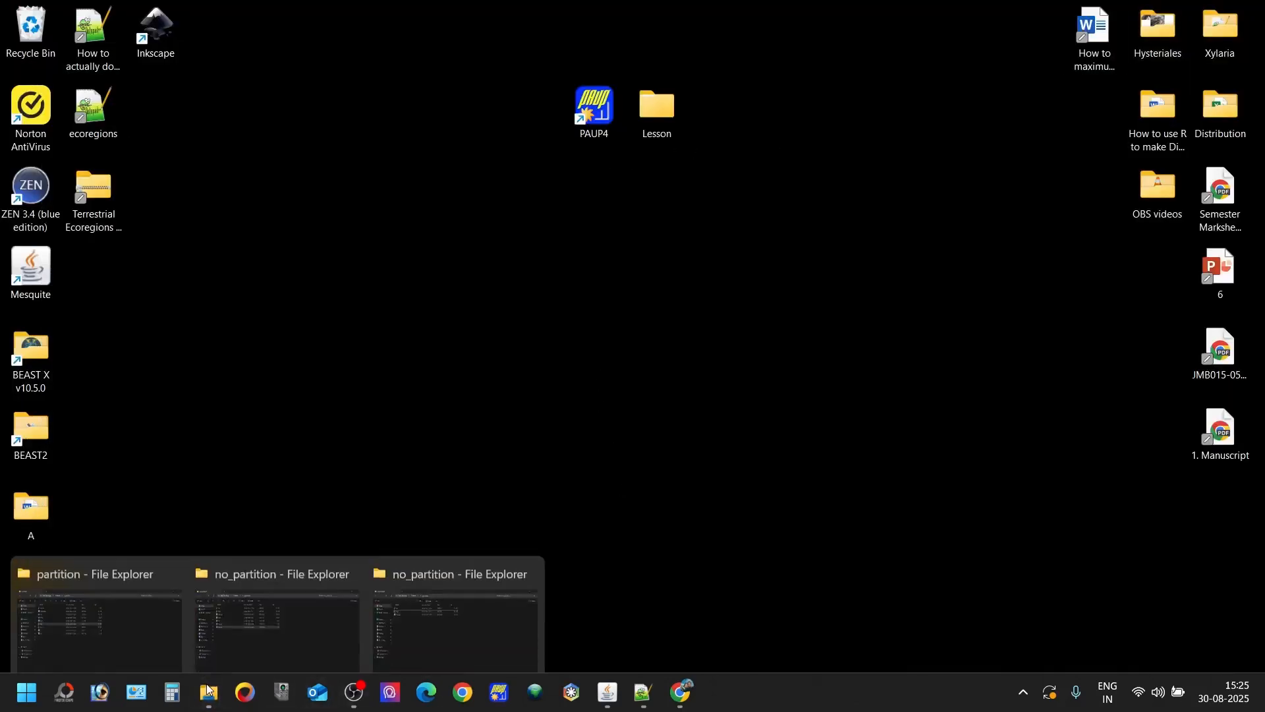
click(428, 590)
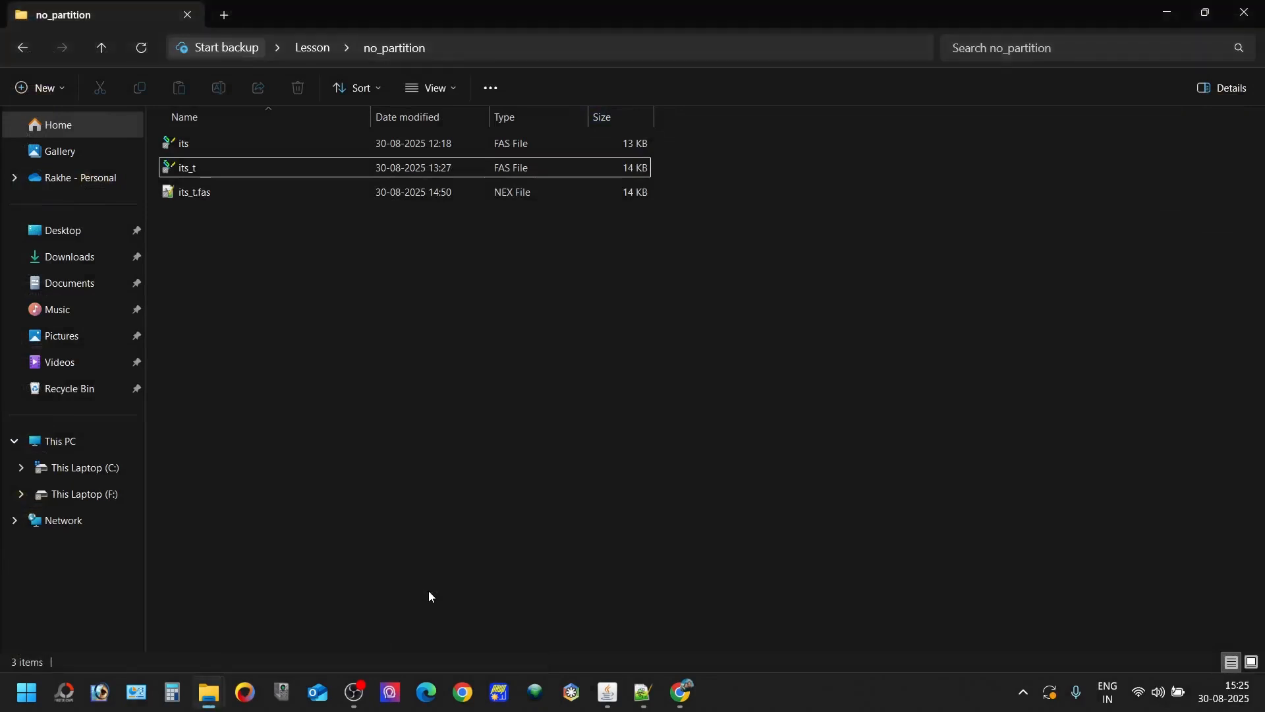
key(super+d)
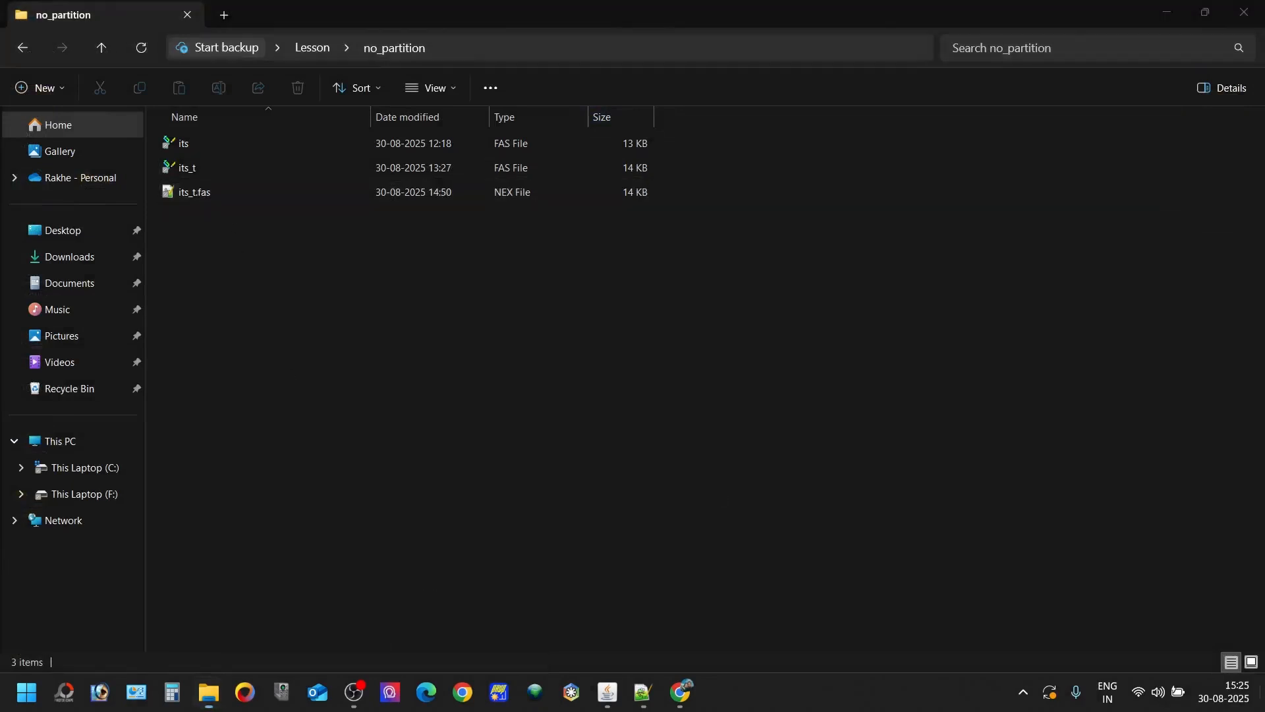
- Switch to Mesquite and import the its_t FAS file from the no_partition folder with the FASTA (DNA/RNA) interpreter
double_click(42, 260)
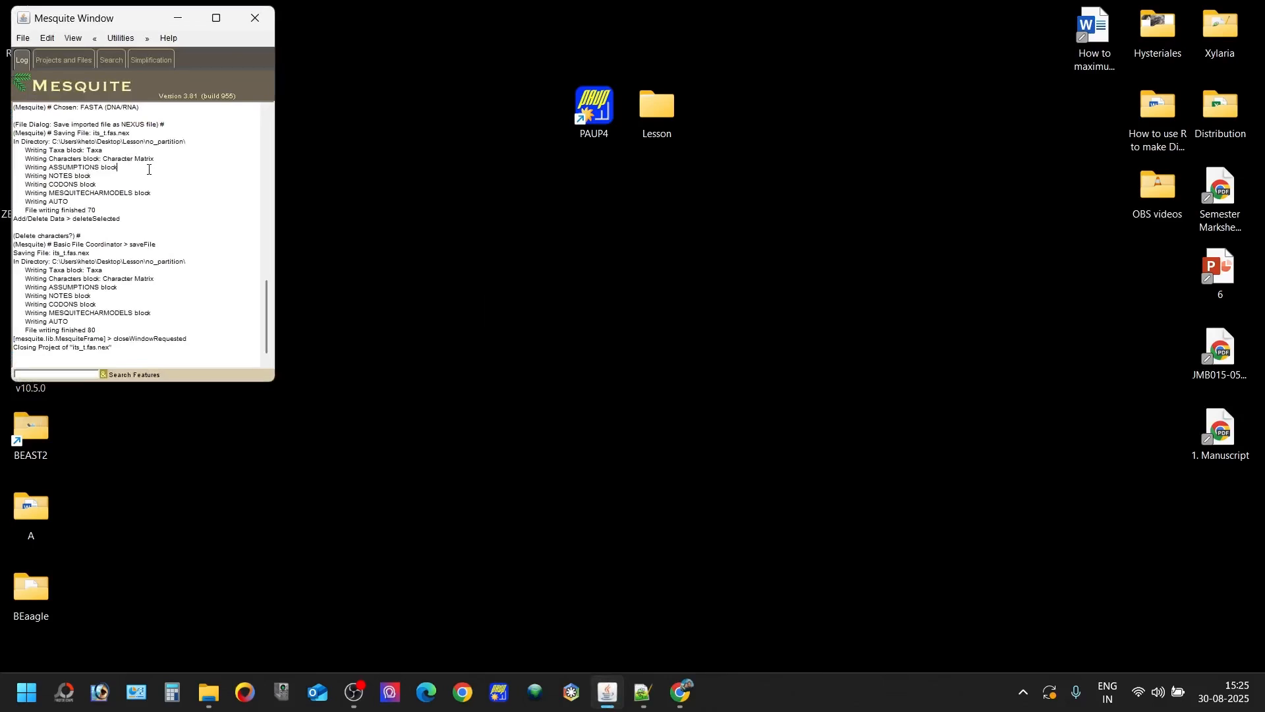
key(ctrl+o)
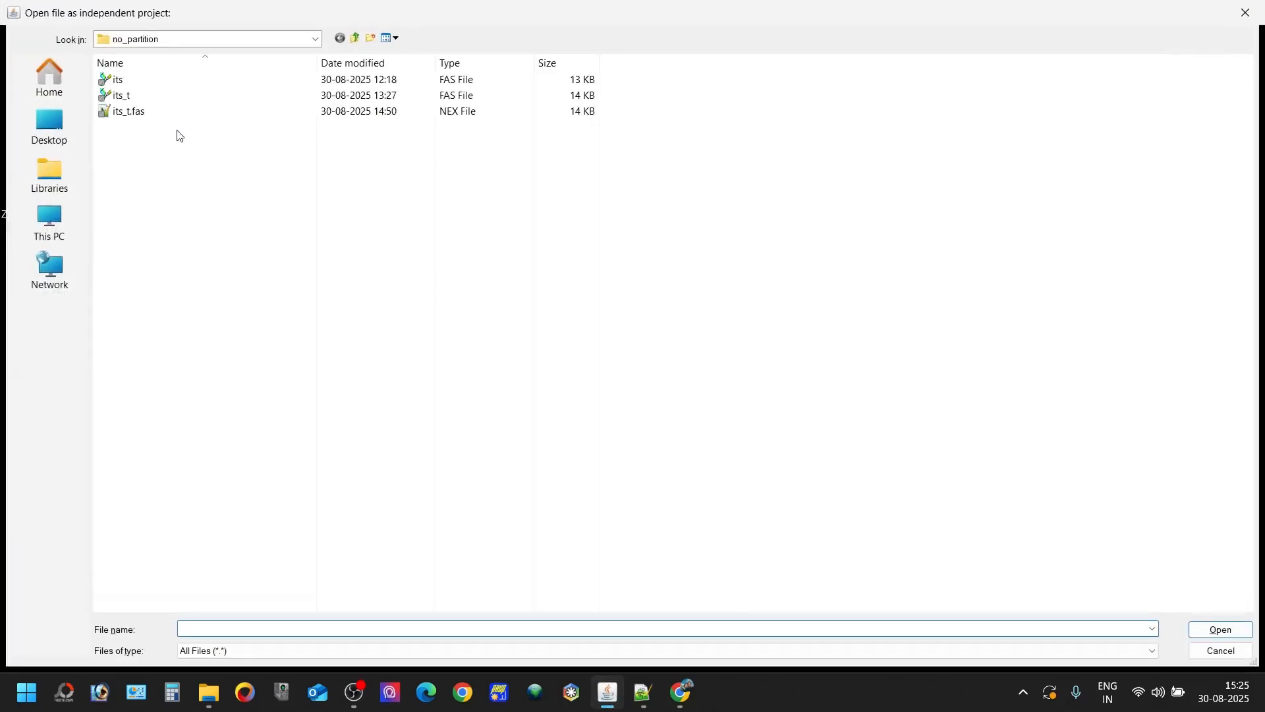
double_click(198, 96)
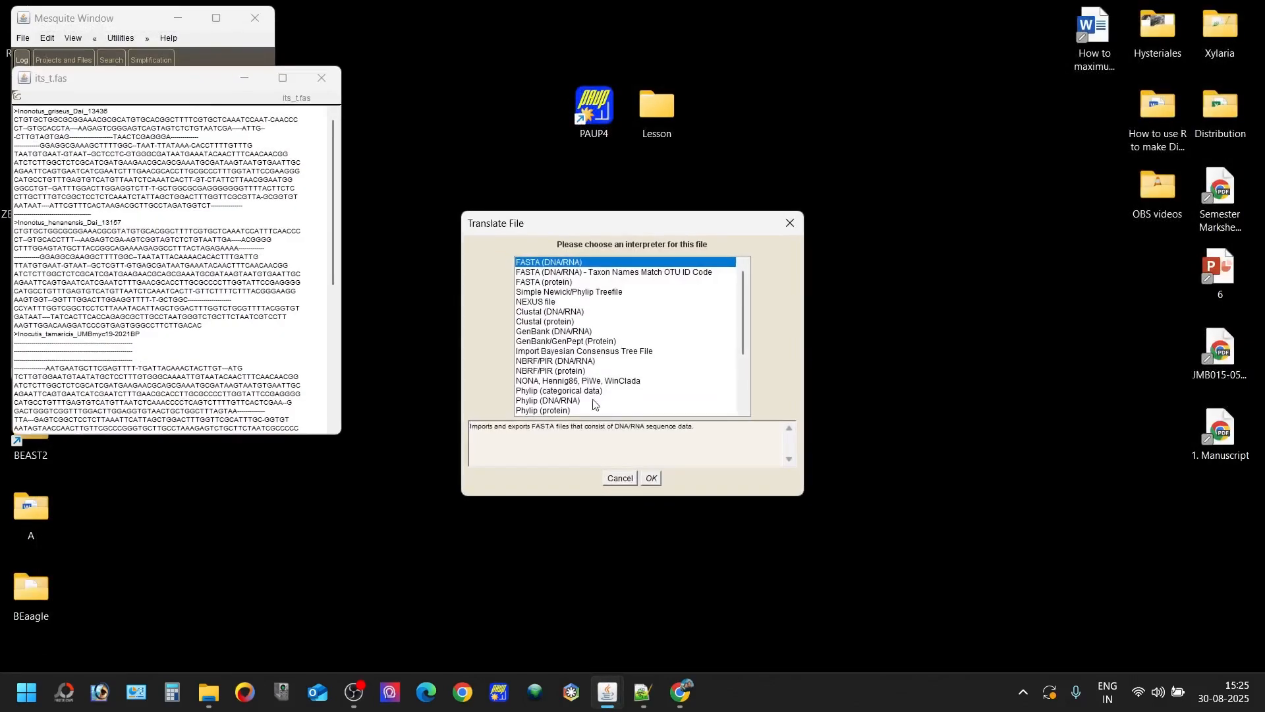
click(652, 478)
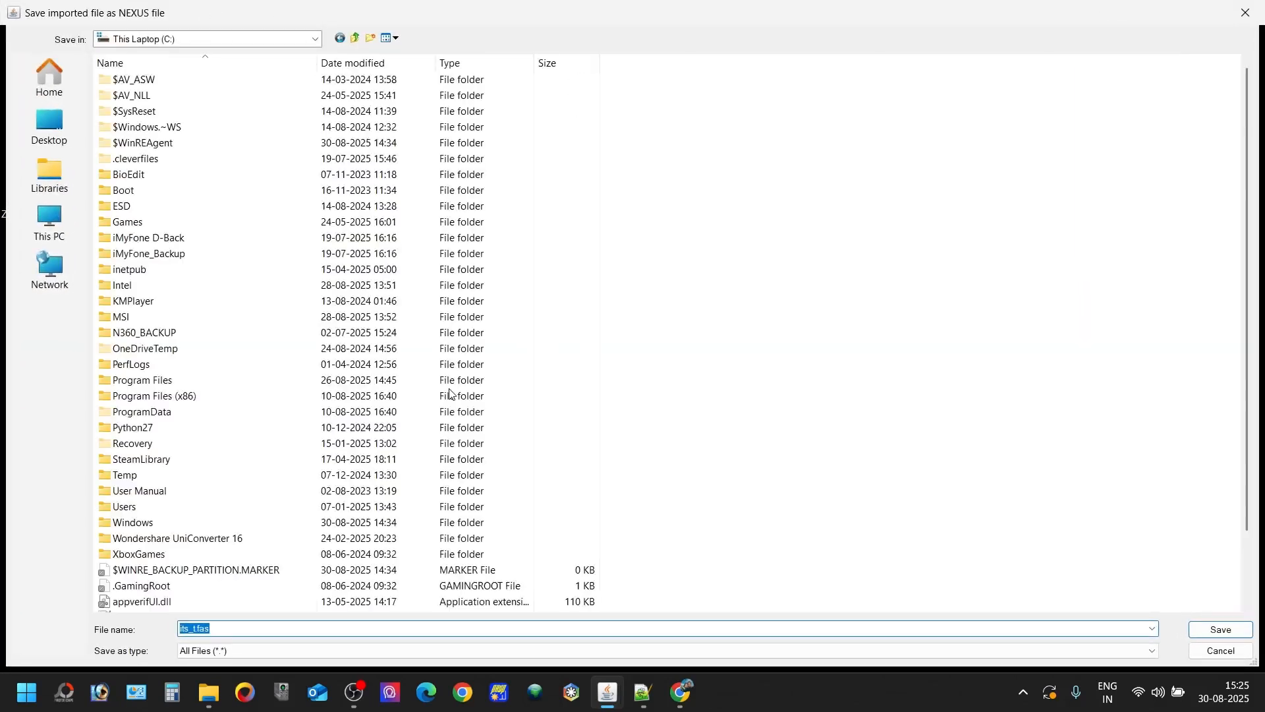
- Save the imported alignment as the NEXUS file its_t.fas.nex in the no_partition folder, replacing the existing file
key(Return)
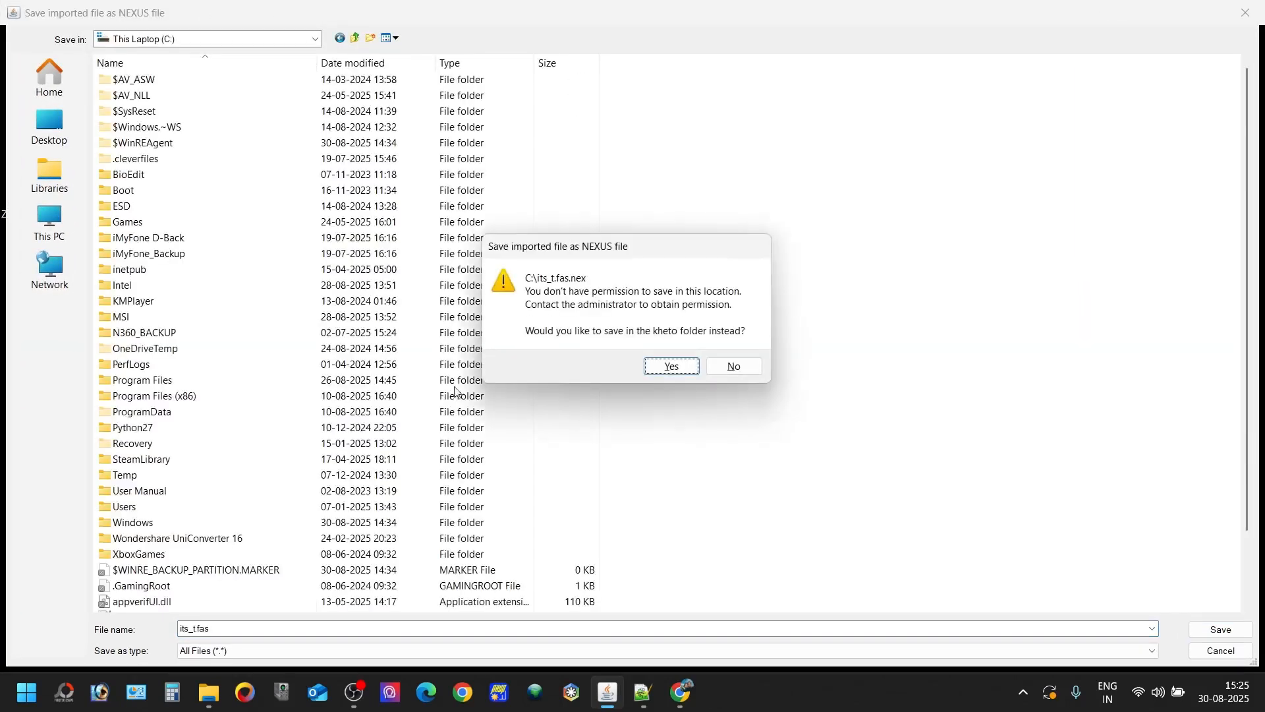
click(728, 368)
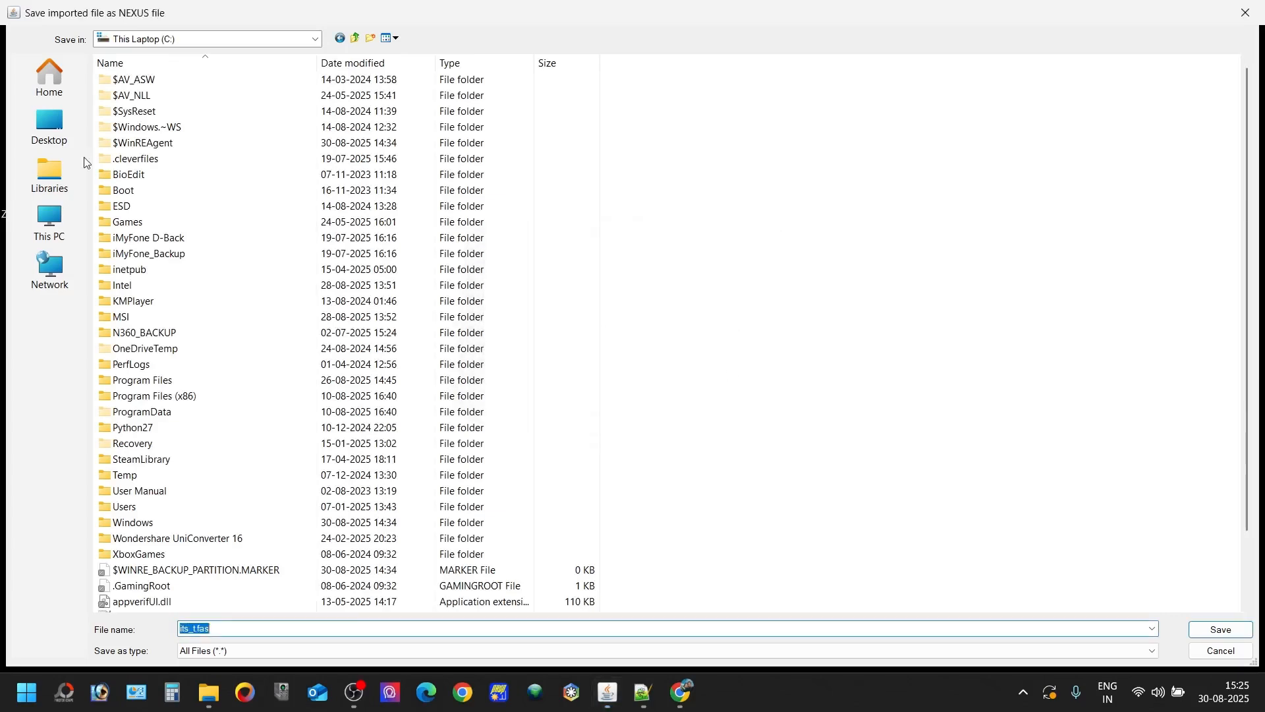
click(340, 38)
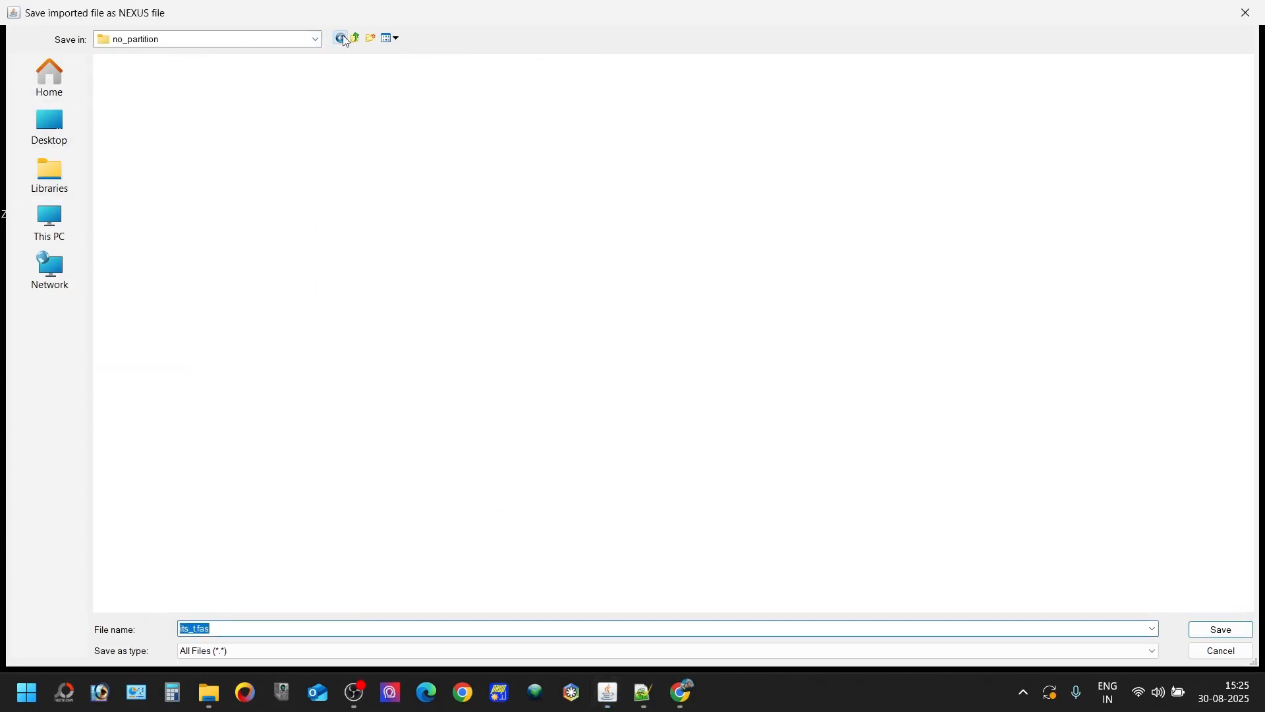
click(1201, 630)
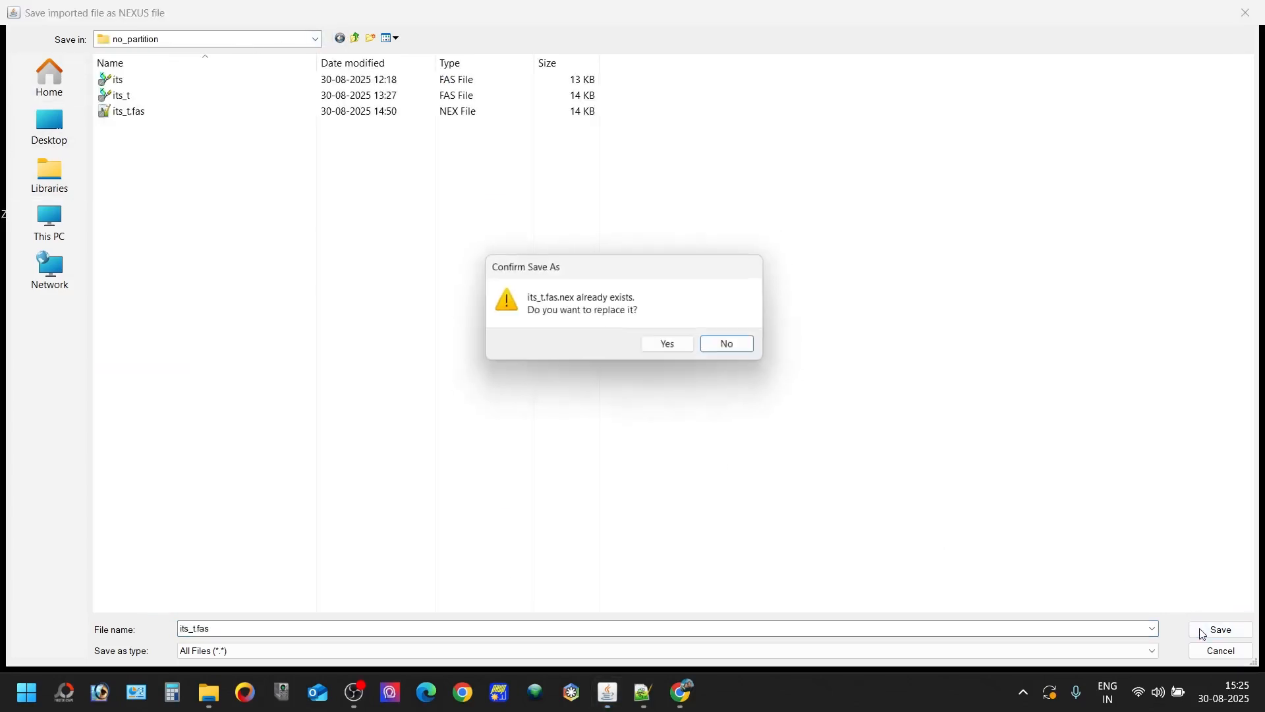
click(683, 352)
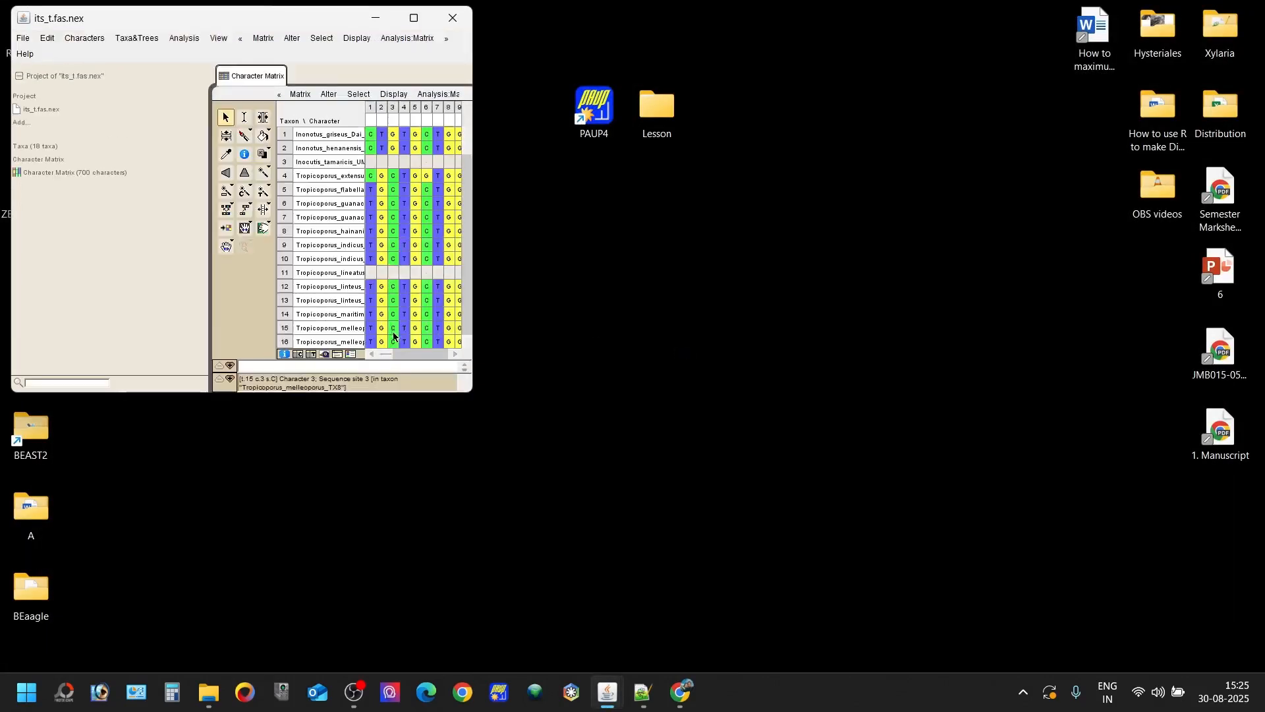
- Delete the empty last column, character 700, from the character matrix
drag(406, 359, 446, 359)
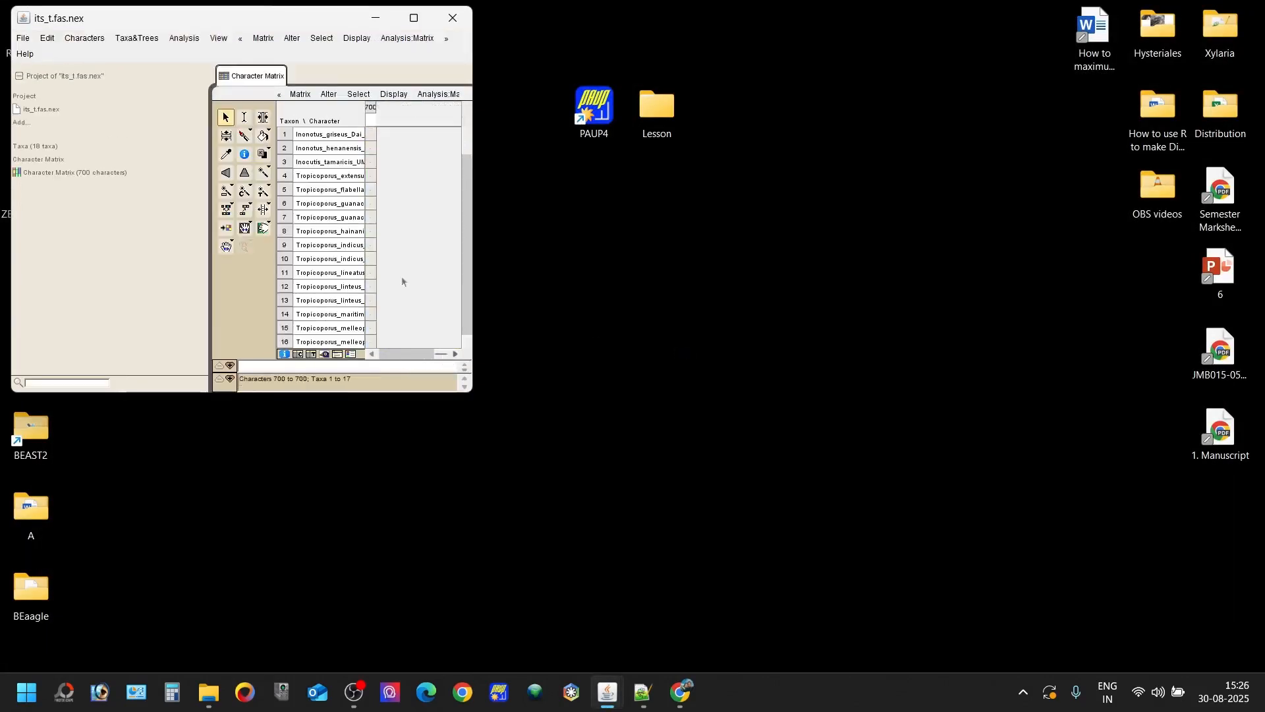
click(375, 112)
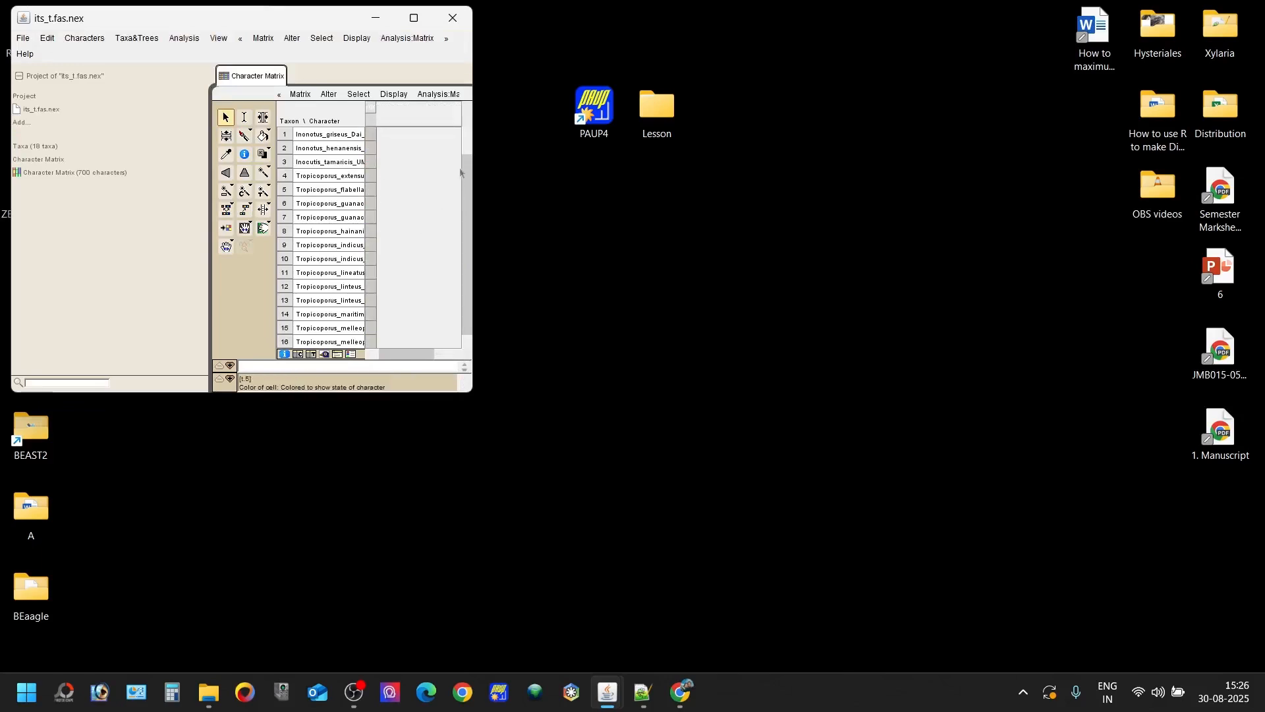
drag(467, 153, 491, 132)
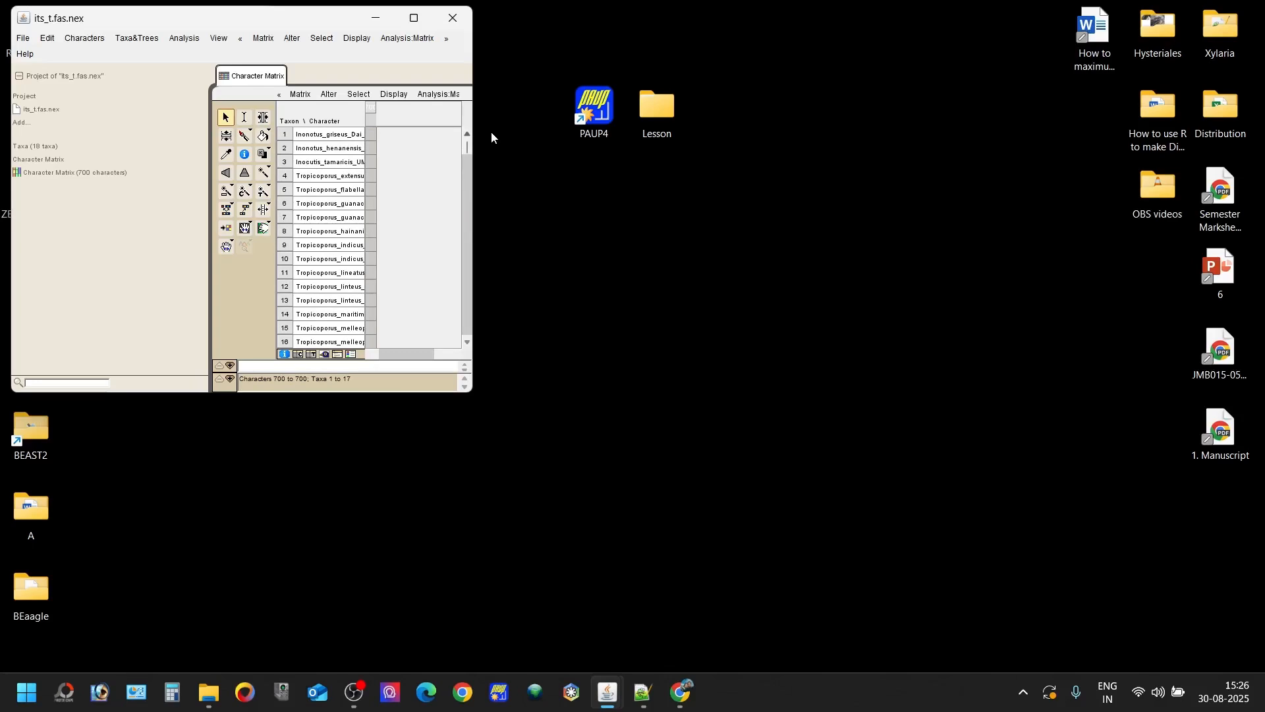
click(298, 94)
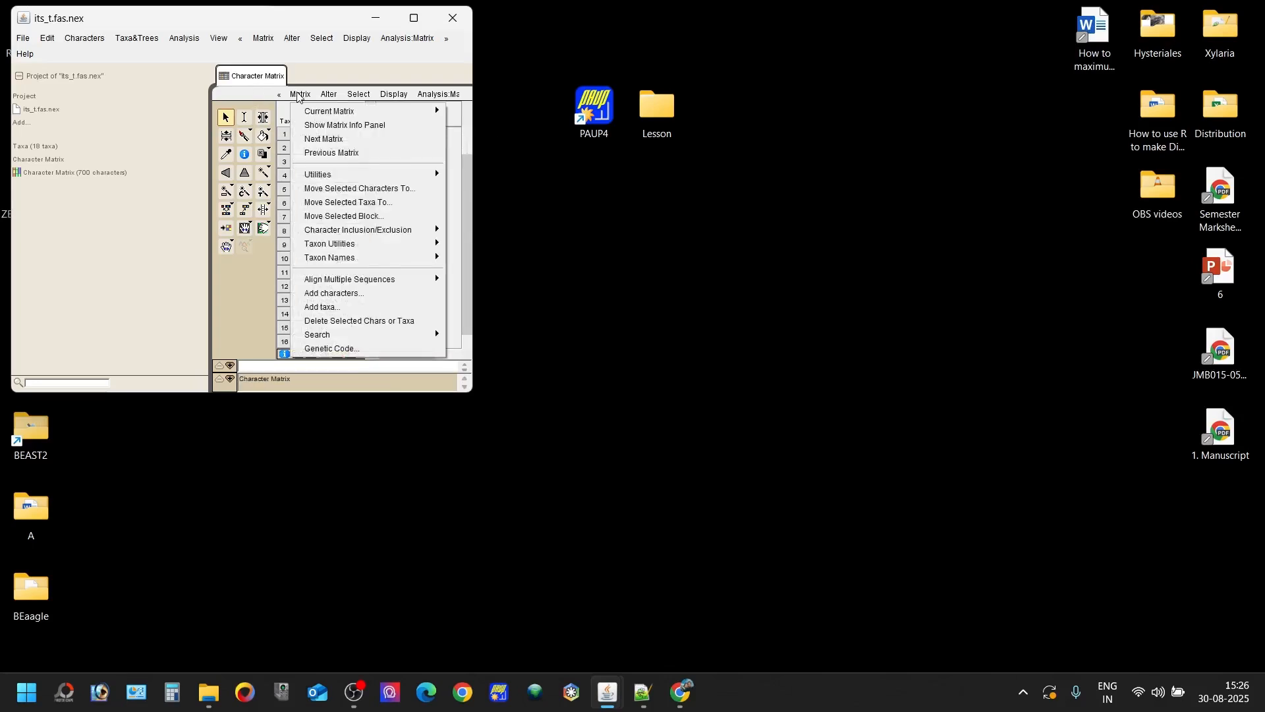
click(382, 321)
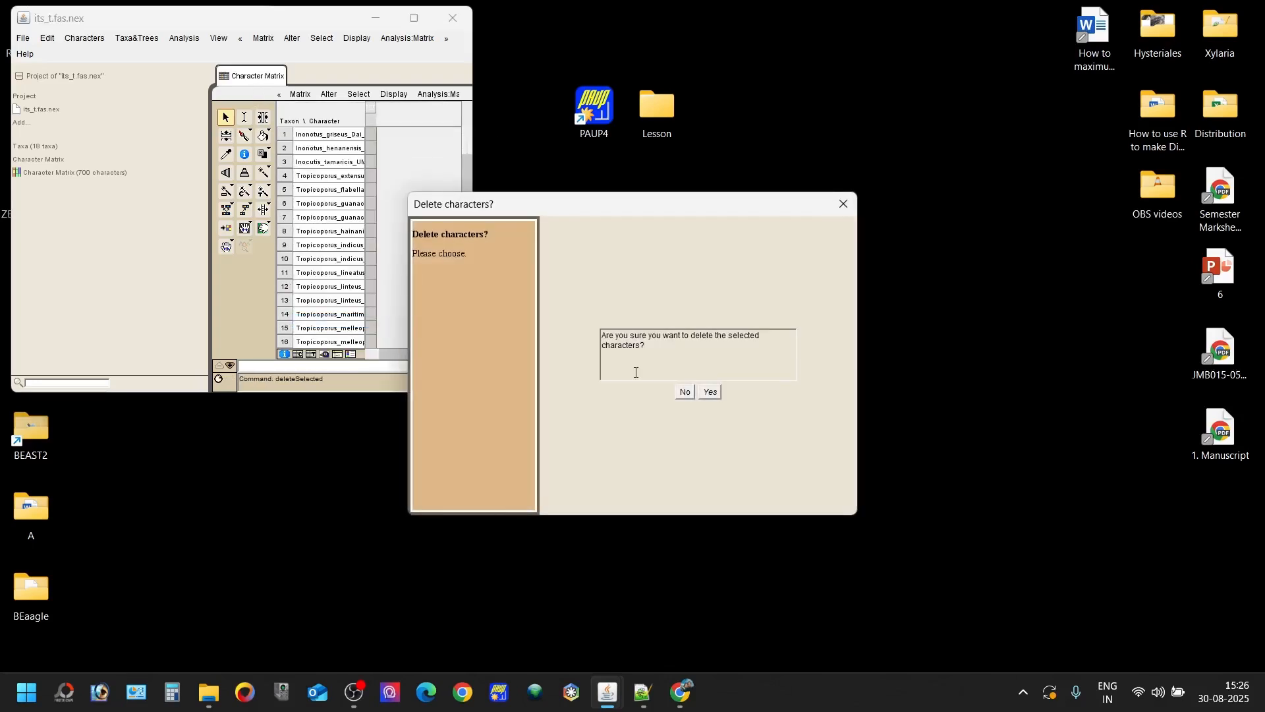
click(714, 392)
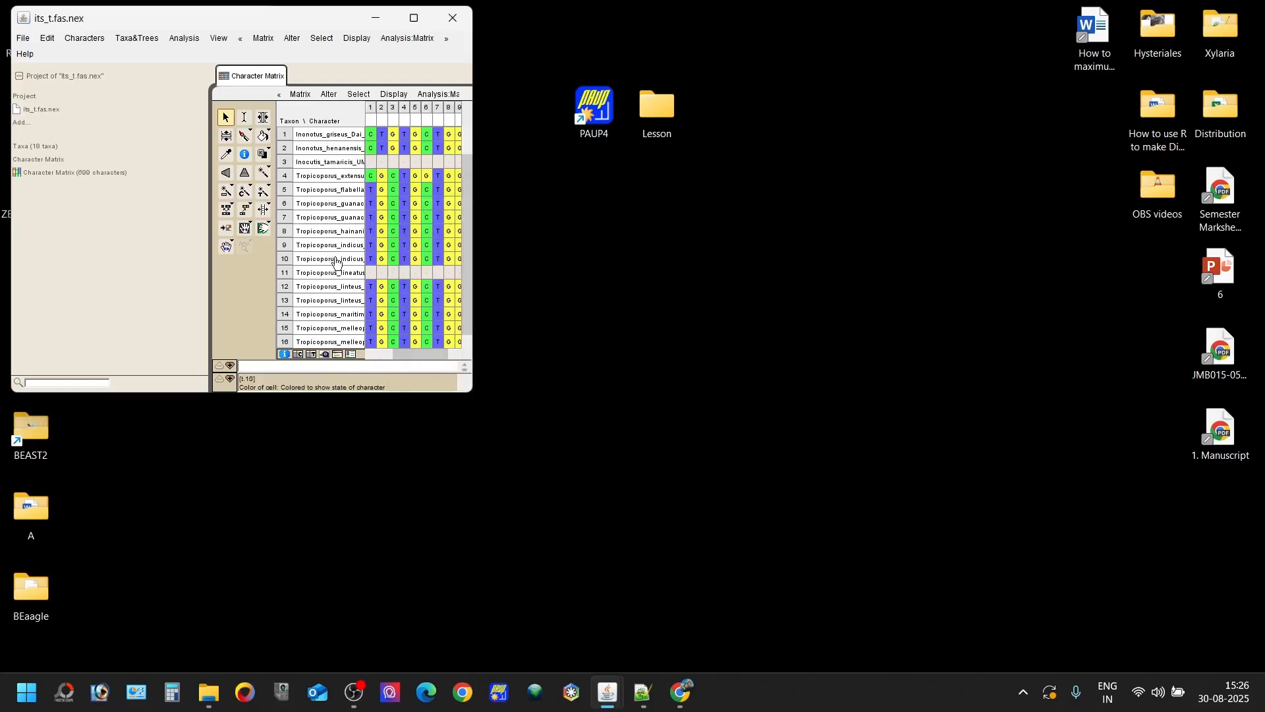
- Export the trimmed matrix in NEXUS file format and close the project without saving changes
drag(388, 360, 456, 356)
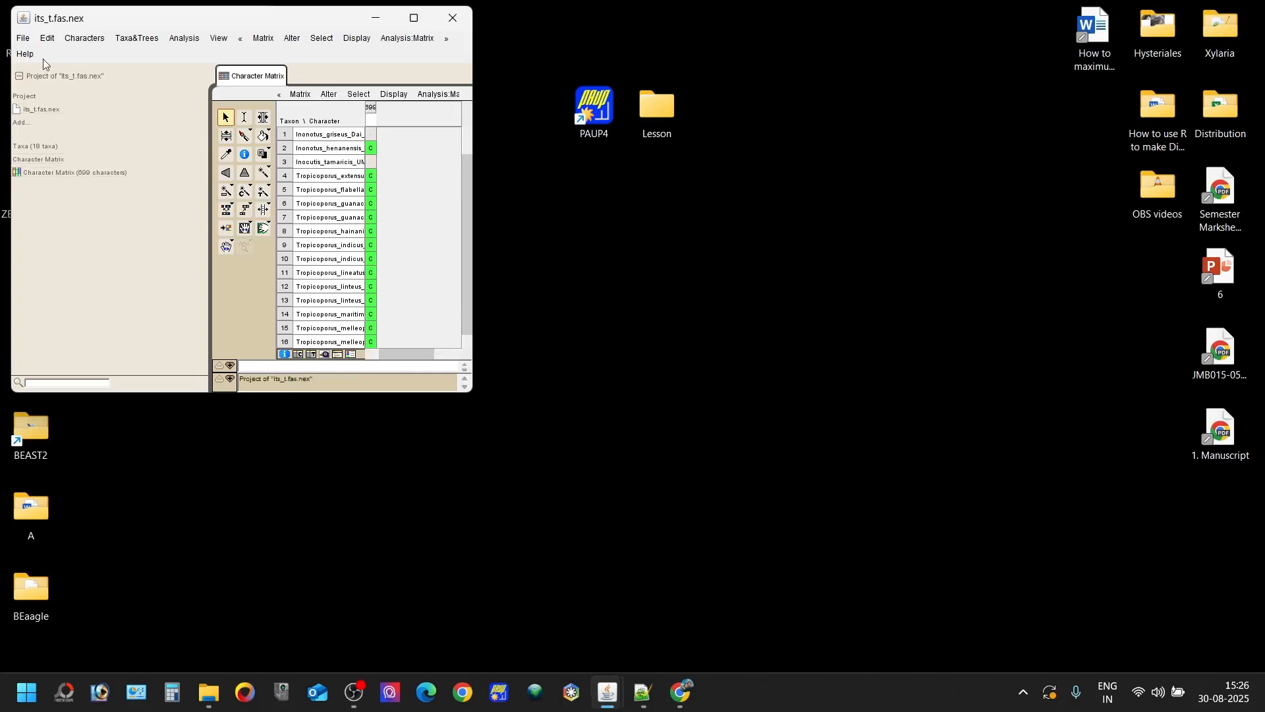
click(23, 37)
click(55, 242)
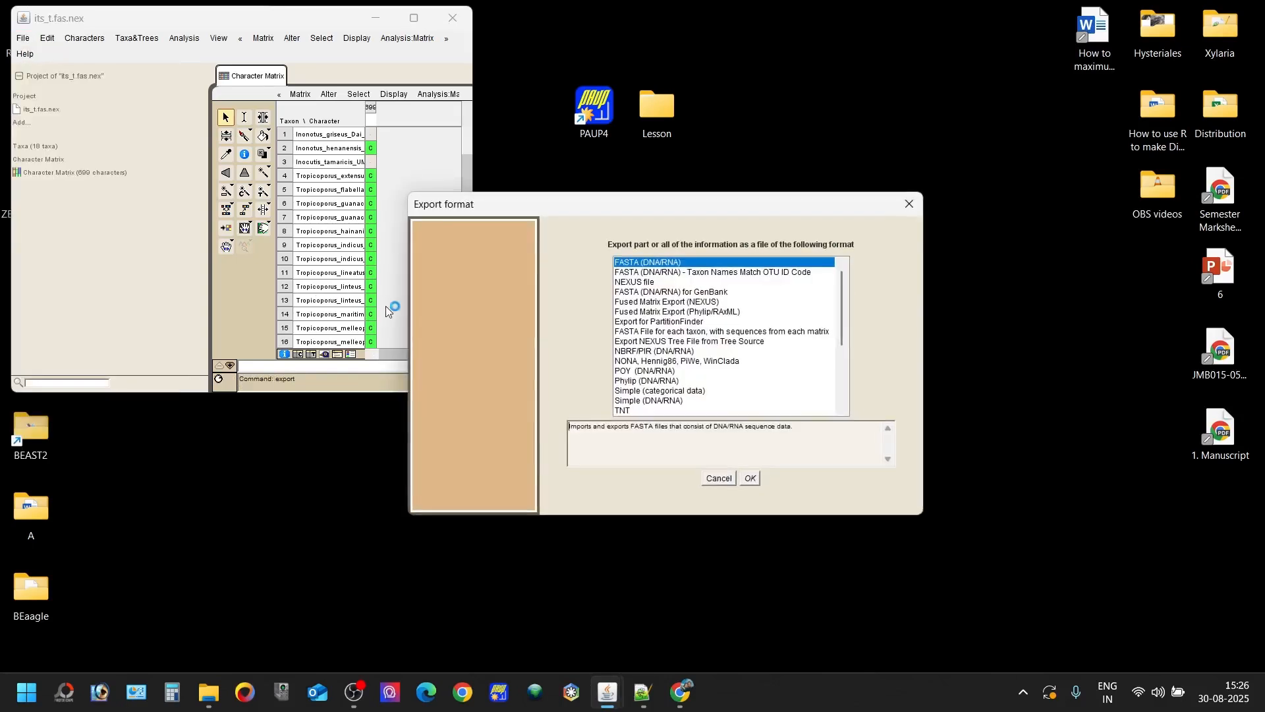
click(656, 284)
double_click(655, 282)
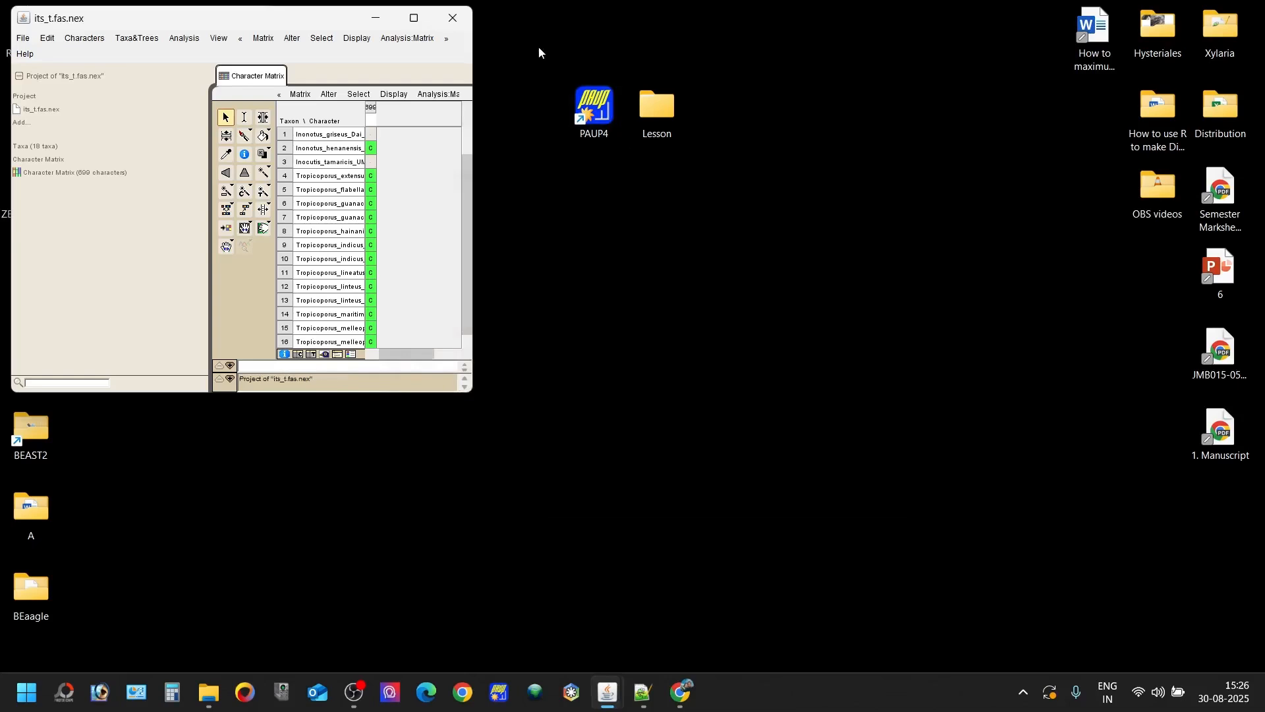
click(454, 17)
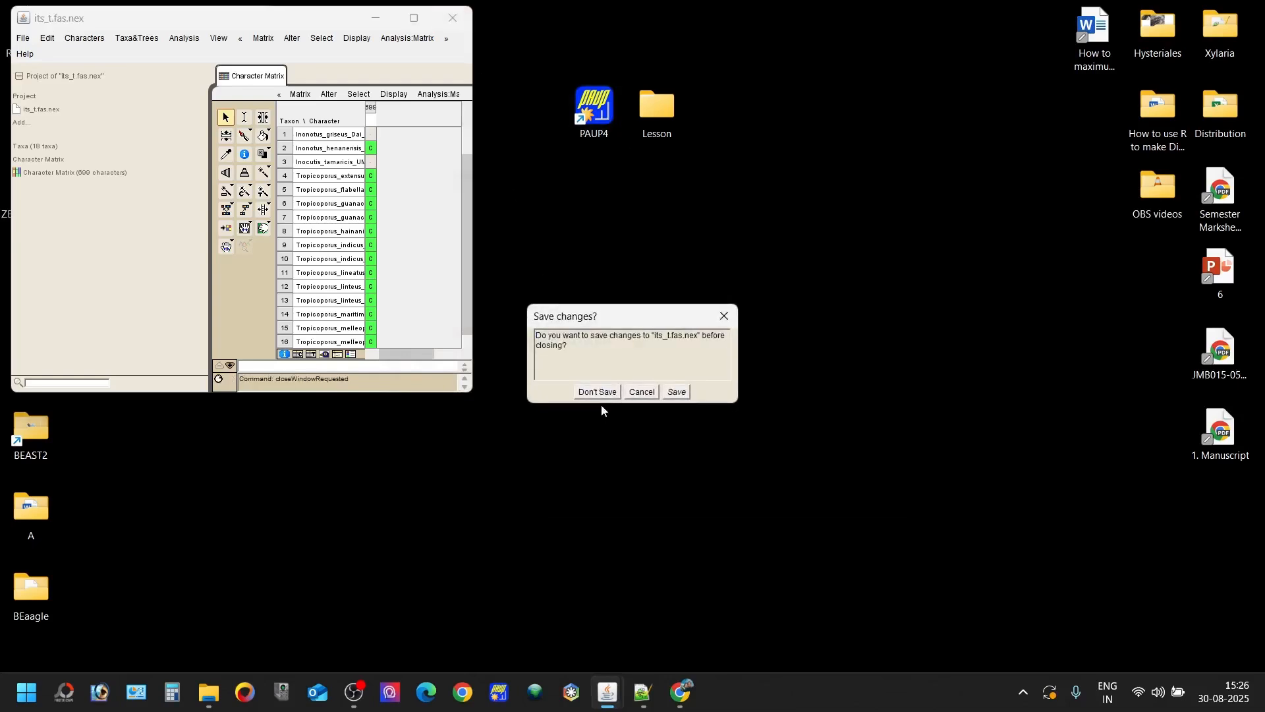
click(598, 394)
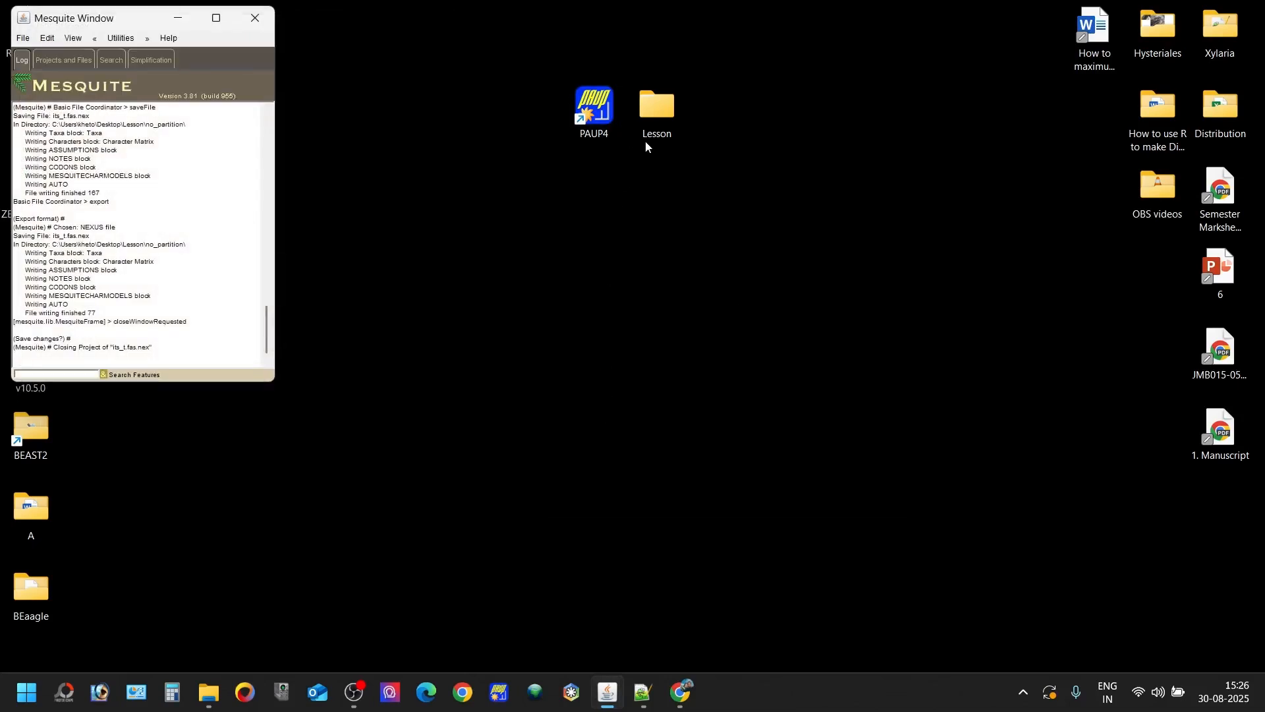
- Switch to PAUP* and execute the NEXUS file its_t.fas.nex from the no_partition folder
click(499, 691)
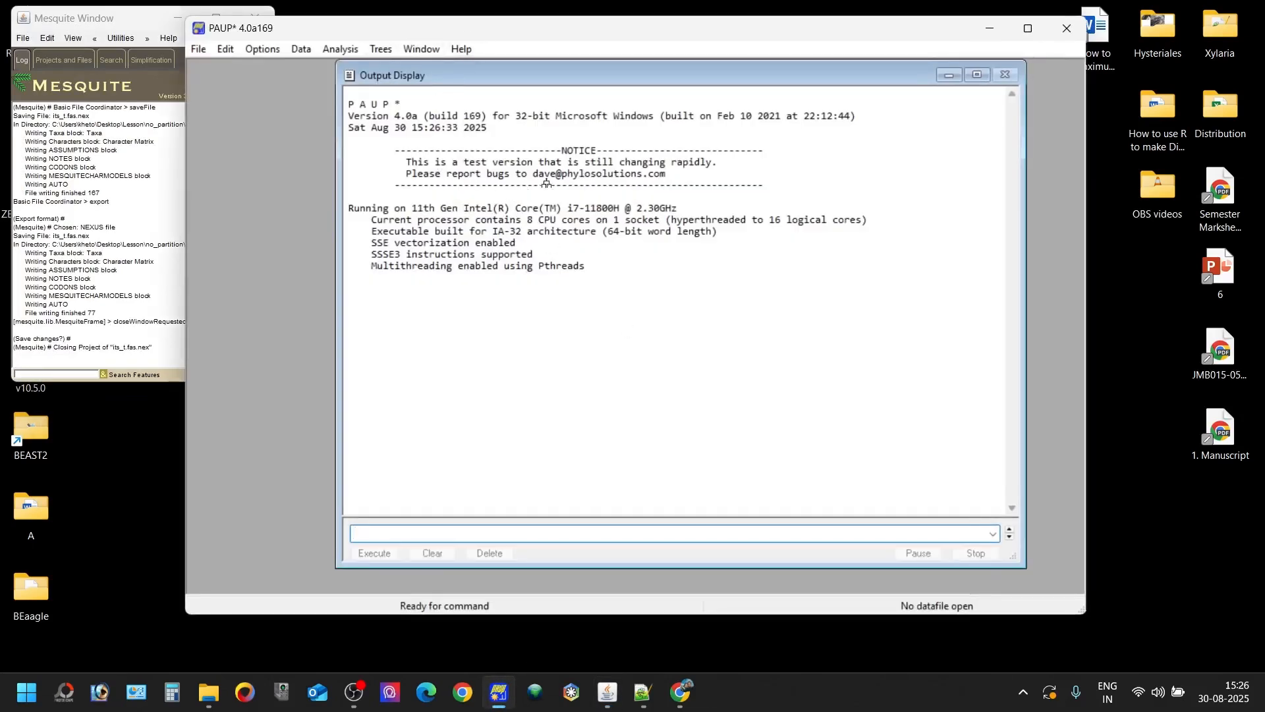
click(198, 49)
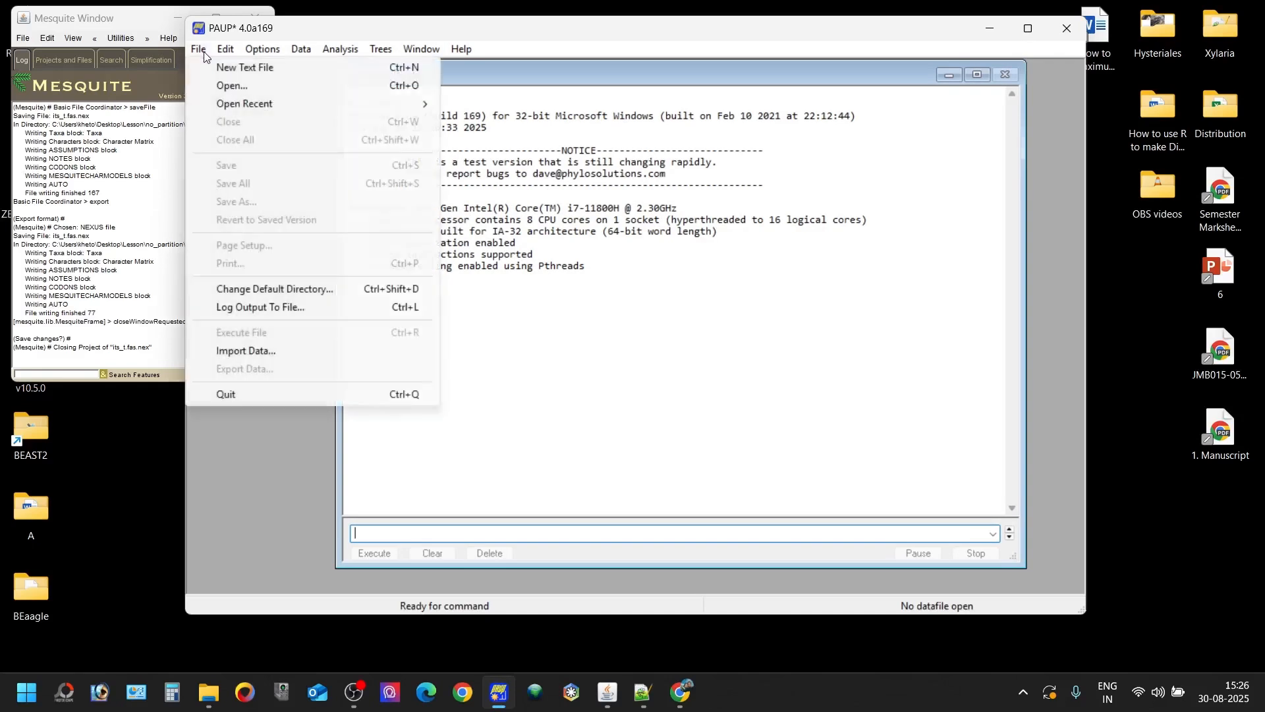
click(578, 395)
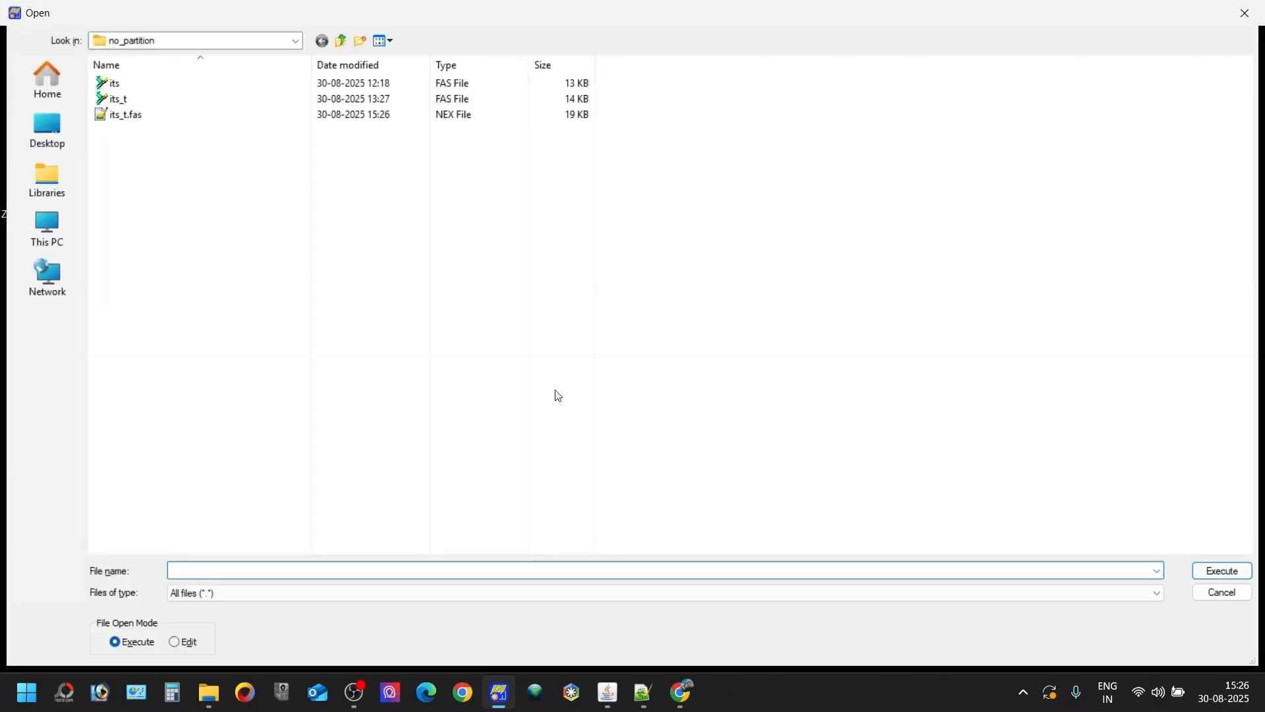
click(387, 116)
double_click(387, 116)
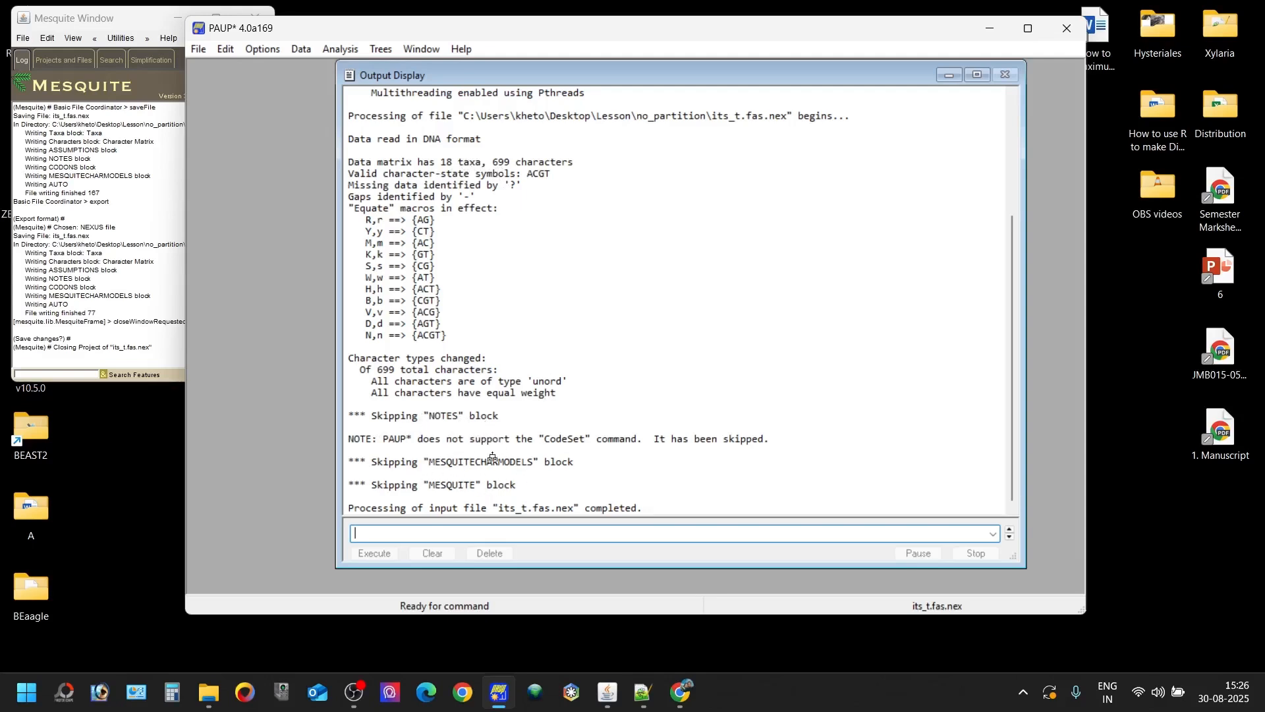
- Switch to Notepad++, reload the modified its_t.fas.nex and examine the blocks that follow the character matrix
click(643, 694)
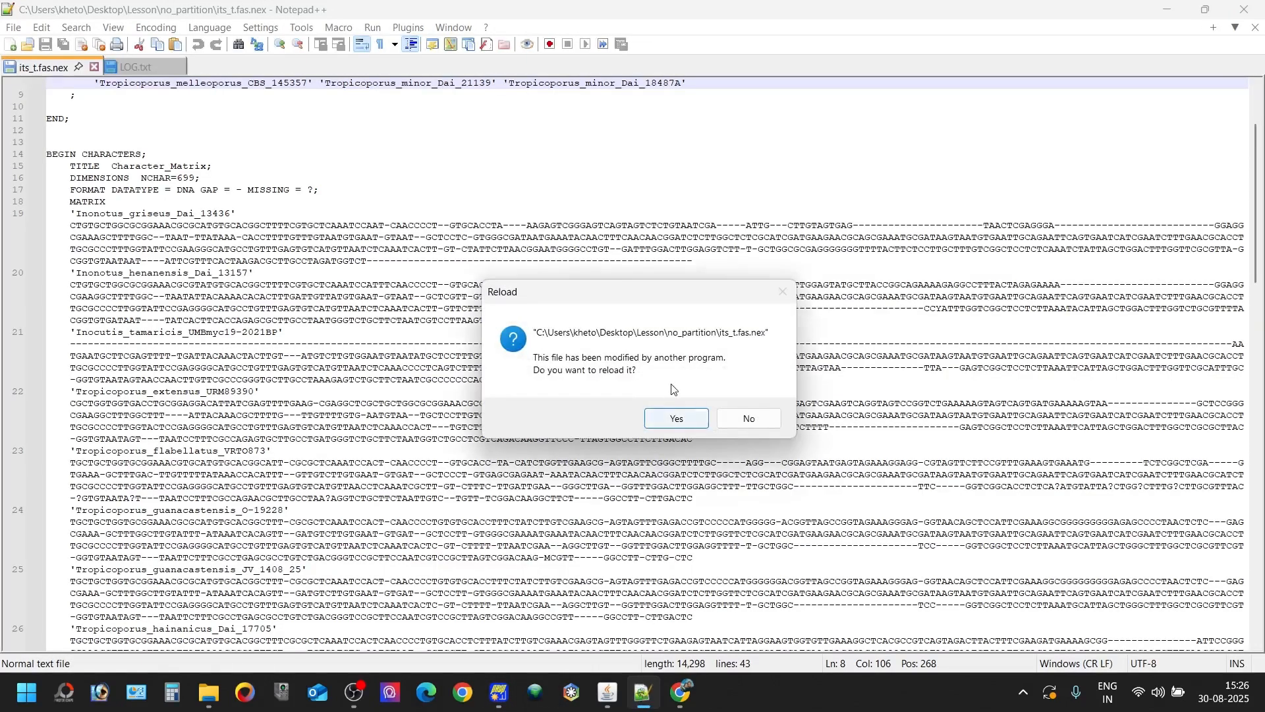
click(662, 417)
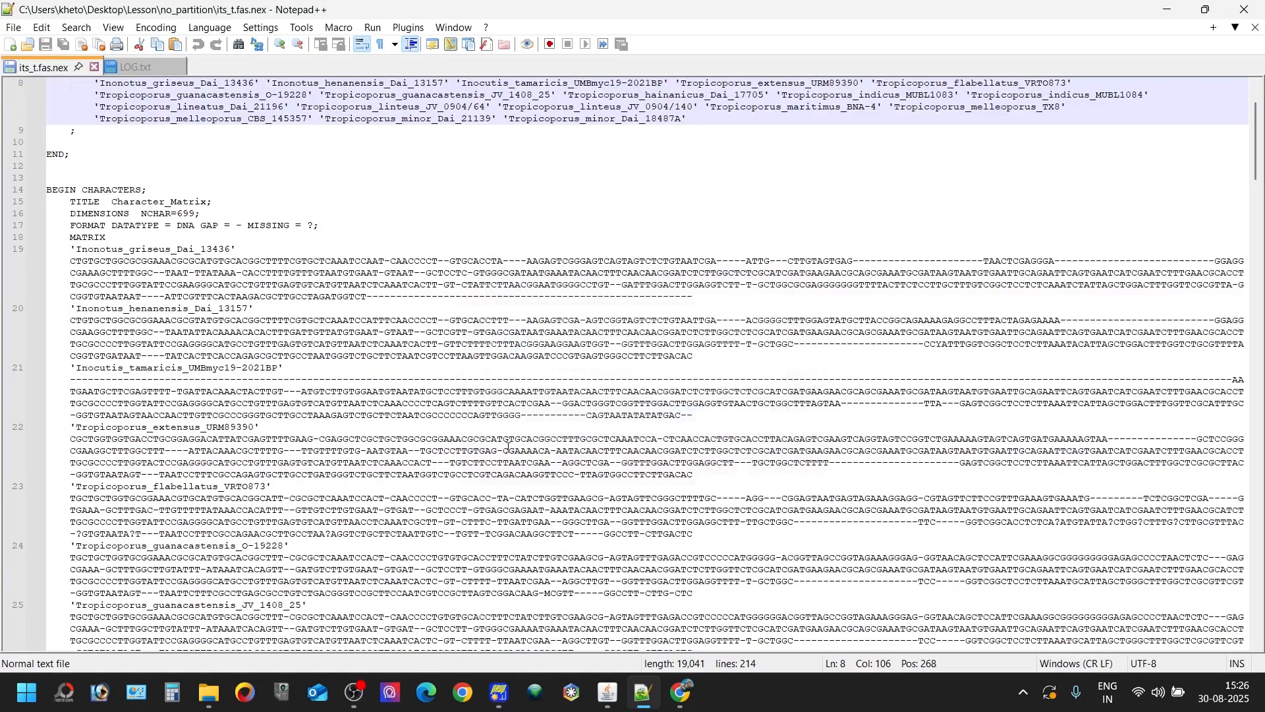
scroll(508, 448, up, 3)
scroll(508, 447, down, 20)
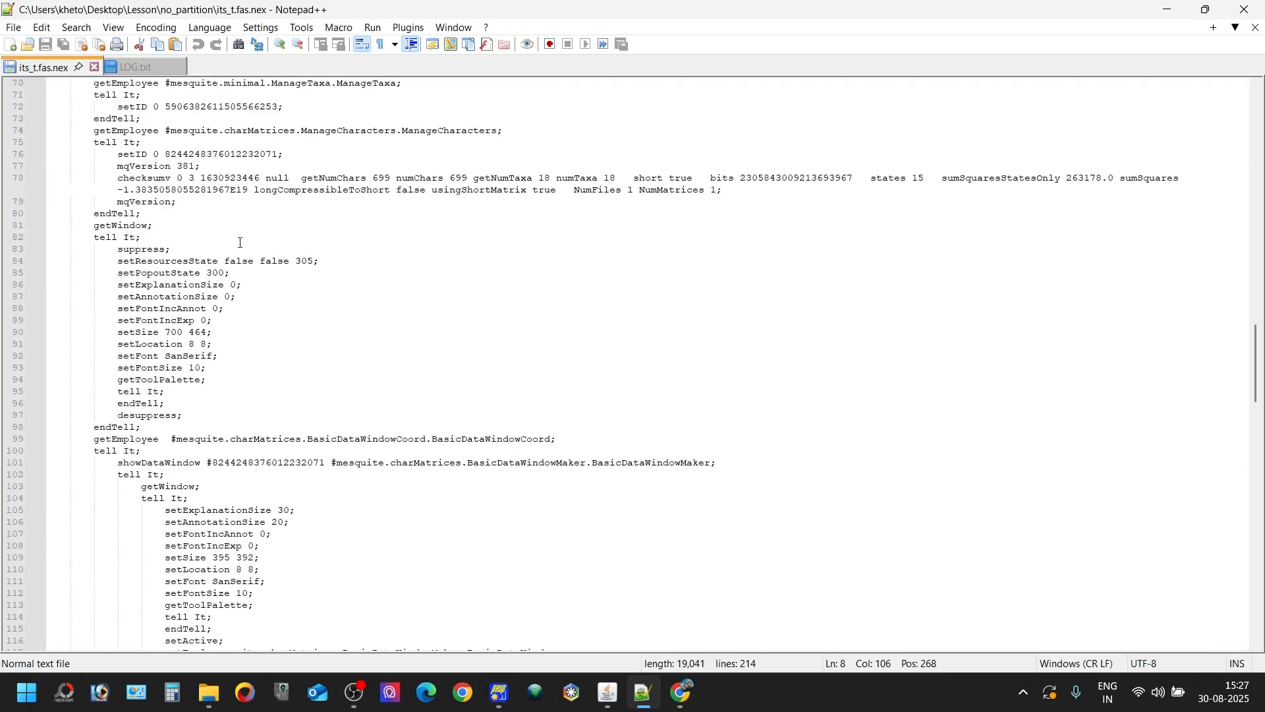
scroll(241, 243, up, 11)
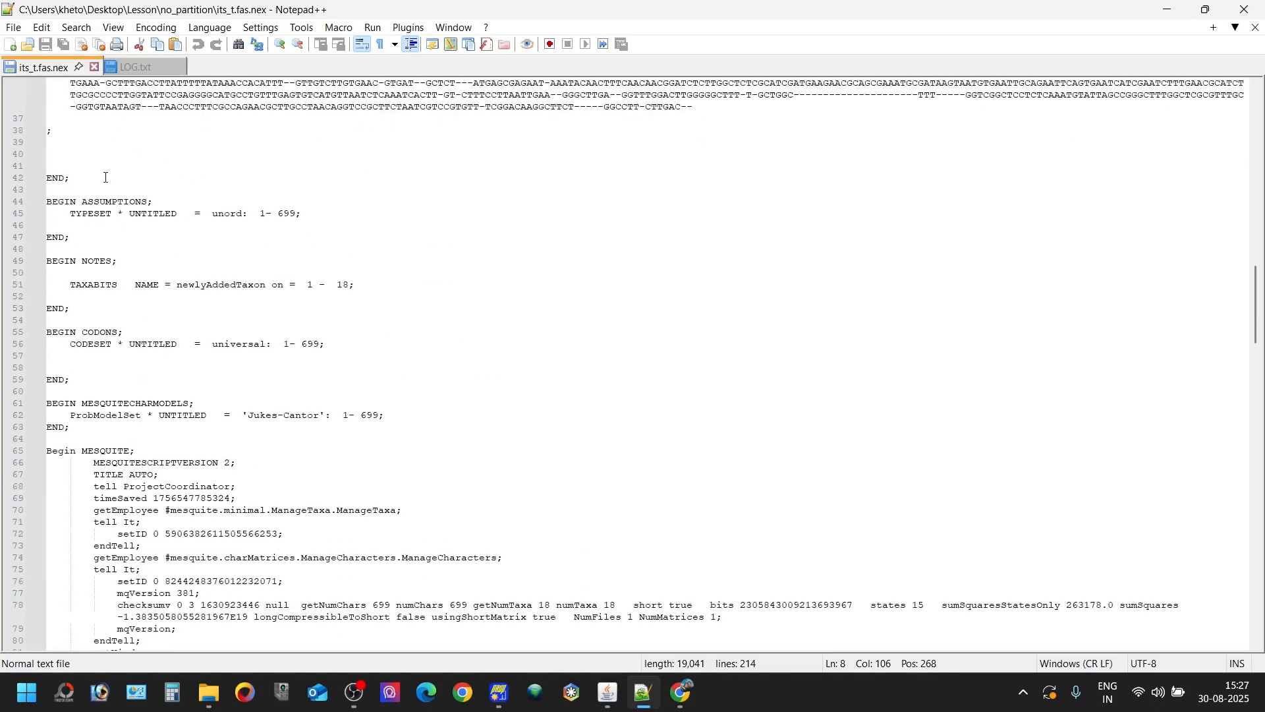
drag(106, 189, 190, 558)
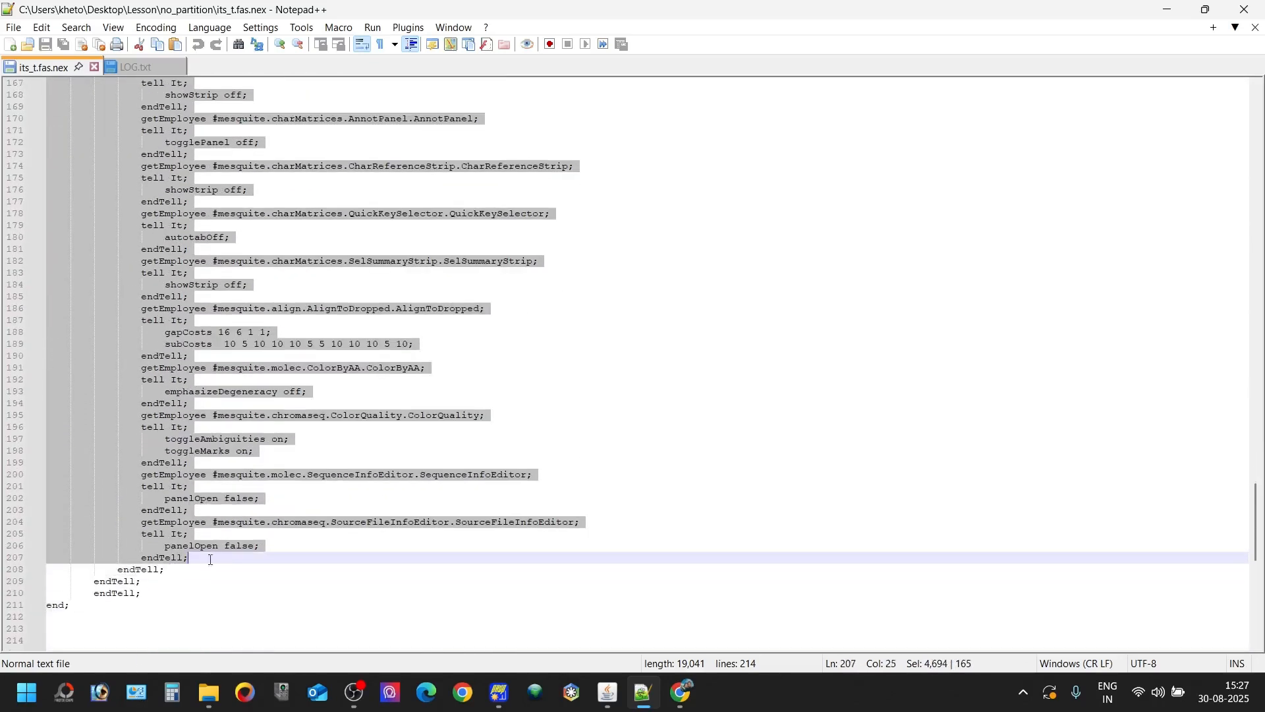
- Close its_t.fas.nex, discard the missing LOG.txt from the editor and exit Notepad++
click(95, 66)
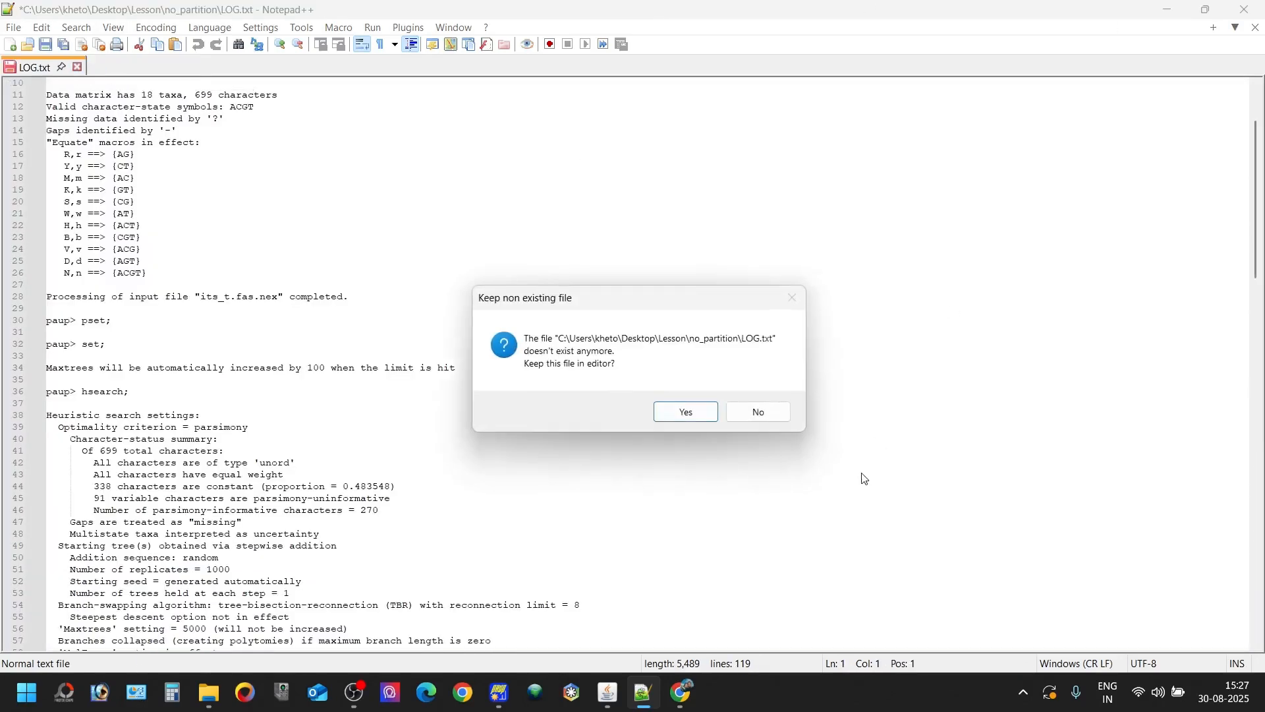
click(758, 412)
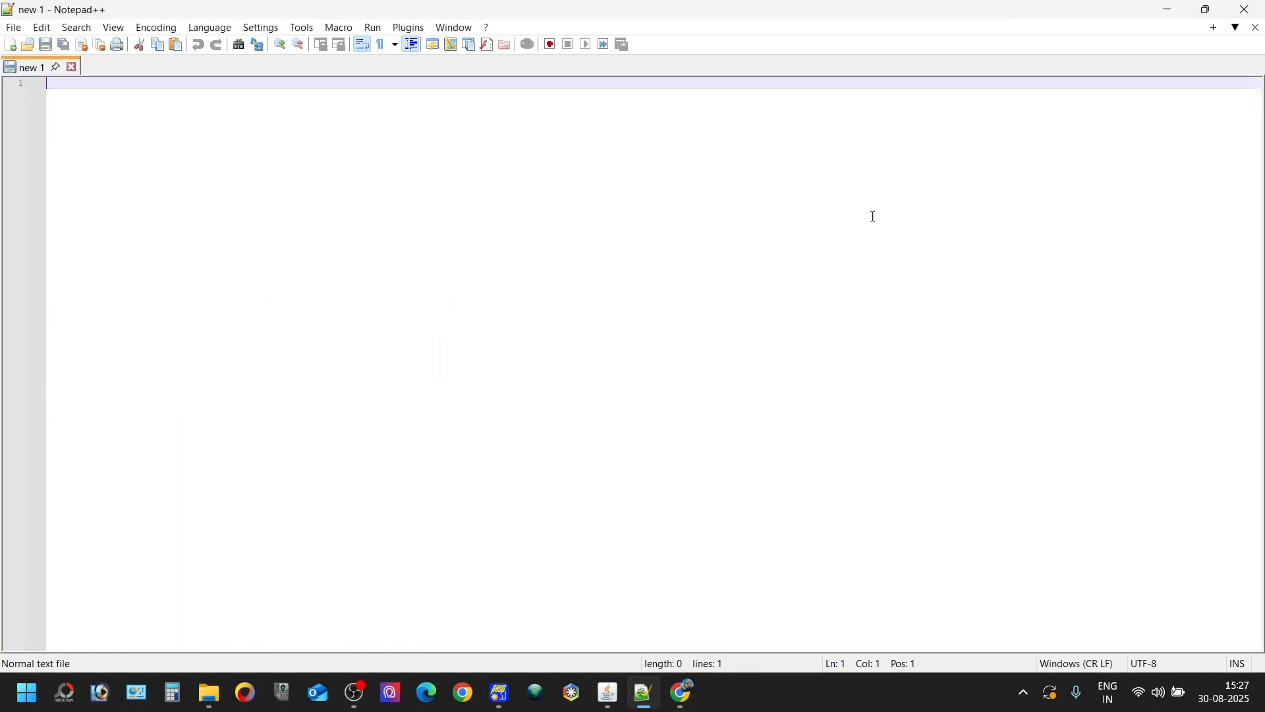
click(1246, 9)
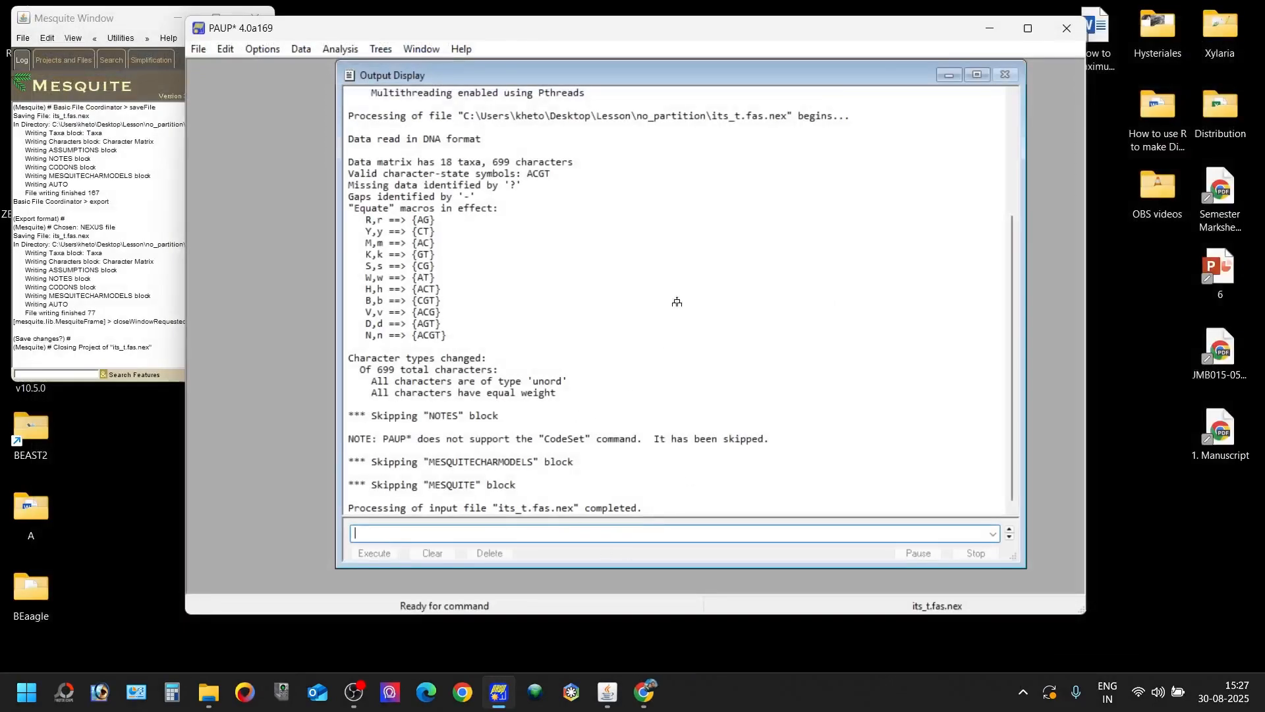
- Review the parsimony settings through to gap treatment and accept them with gaps treated as missing data
click(353, 53)
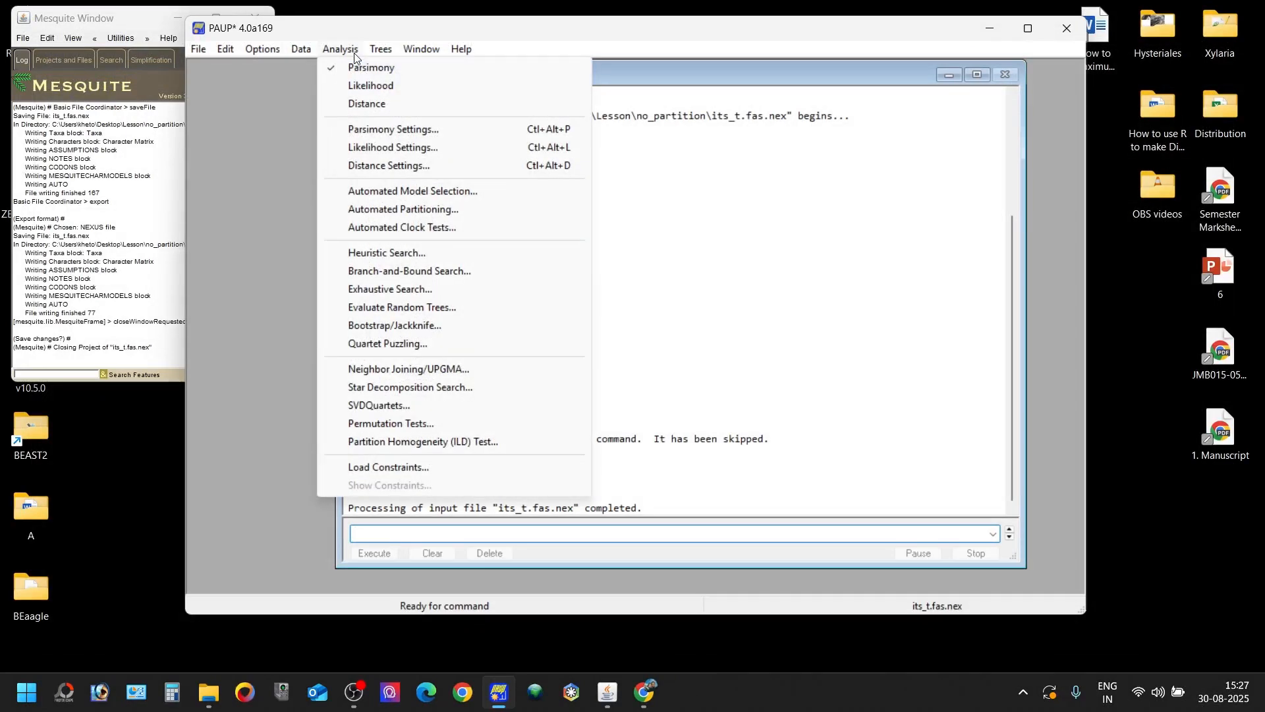
click(354, 52)
click(354, 52)
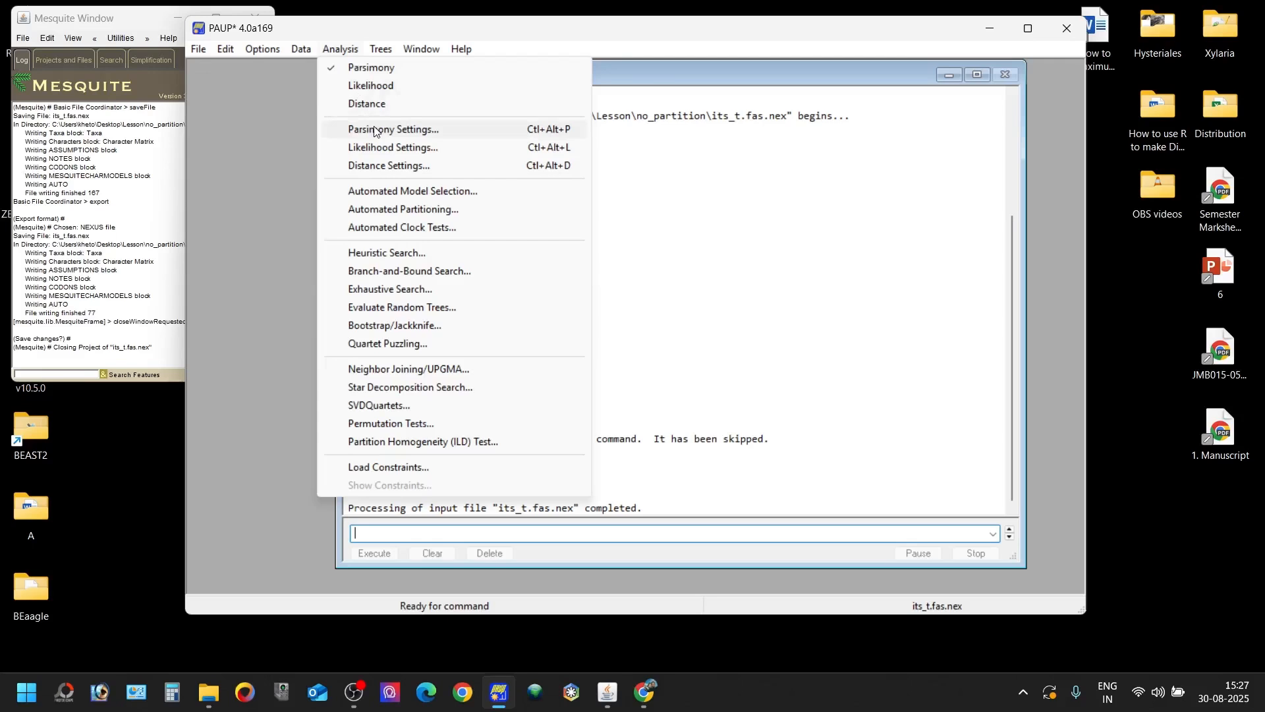
click(395, 129)
click(523, 181)
click(589, 178)
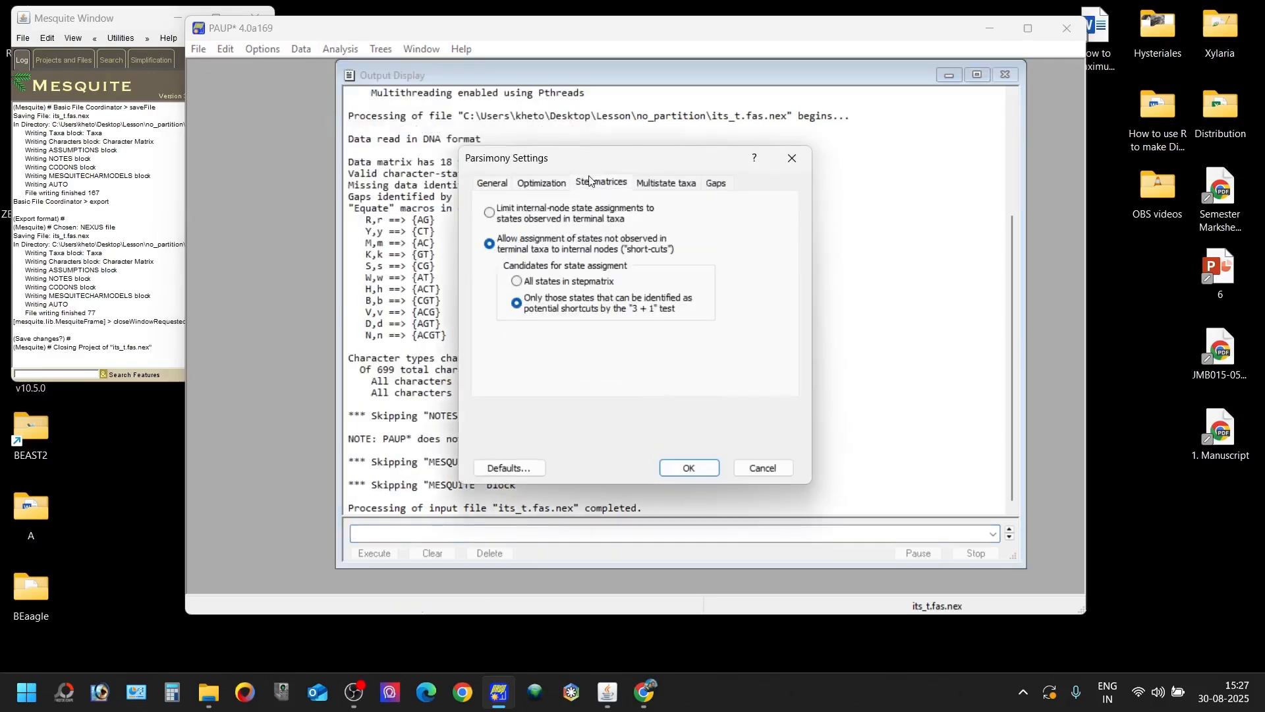
click(662, 182)
click(716, 182)
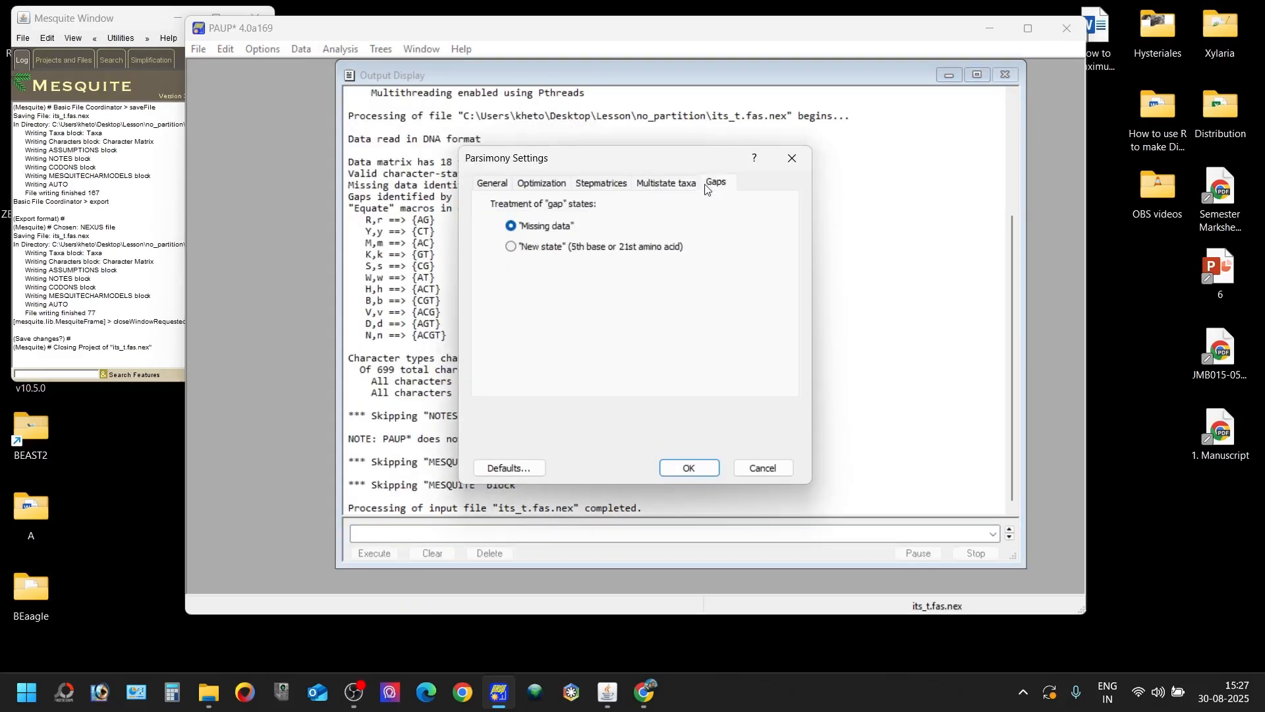
click(685, 467)
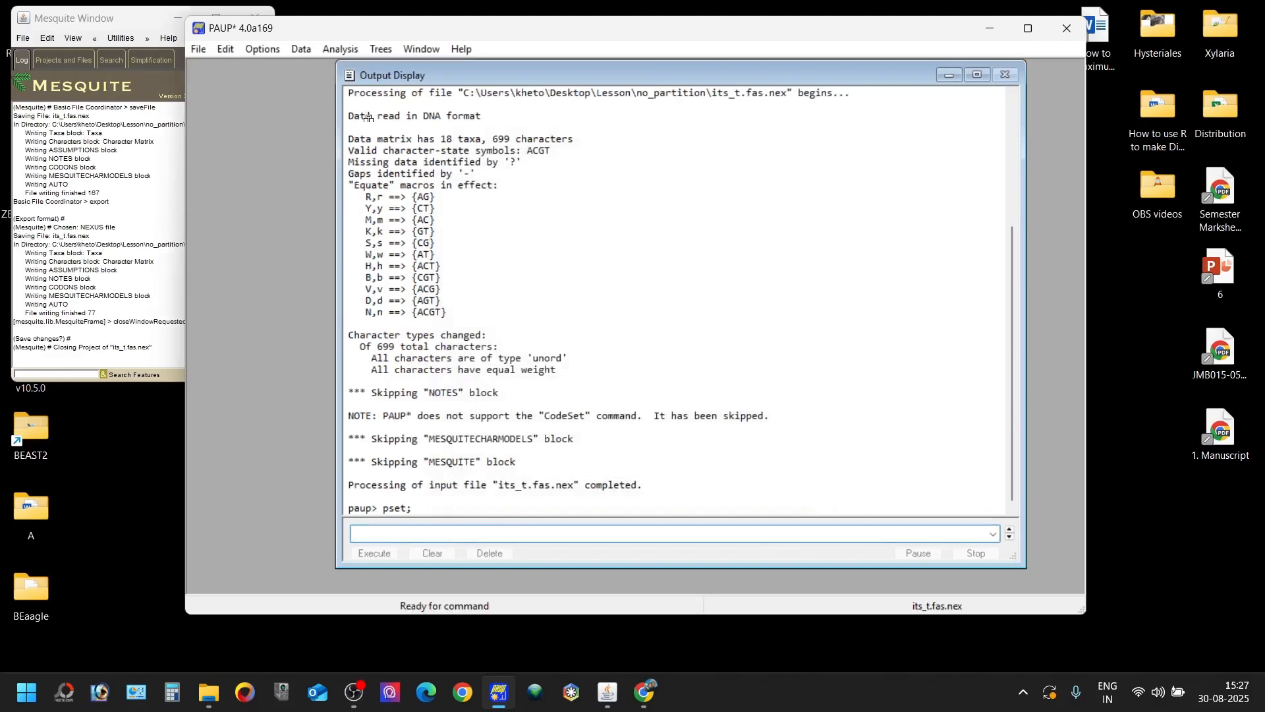
- Check the general parsimony settings, including the branch collapsing options, and leave them without applying changes
click(339, 50)
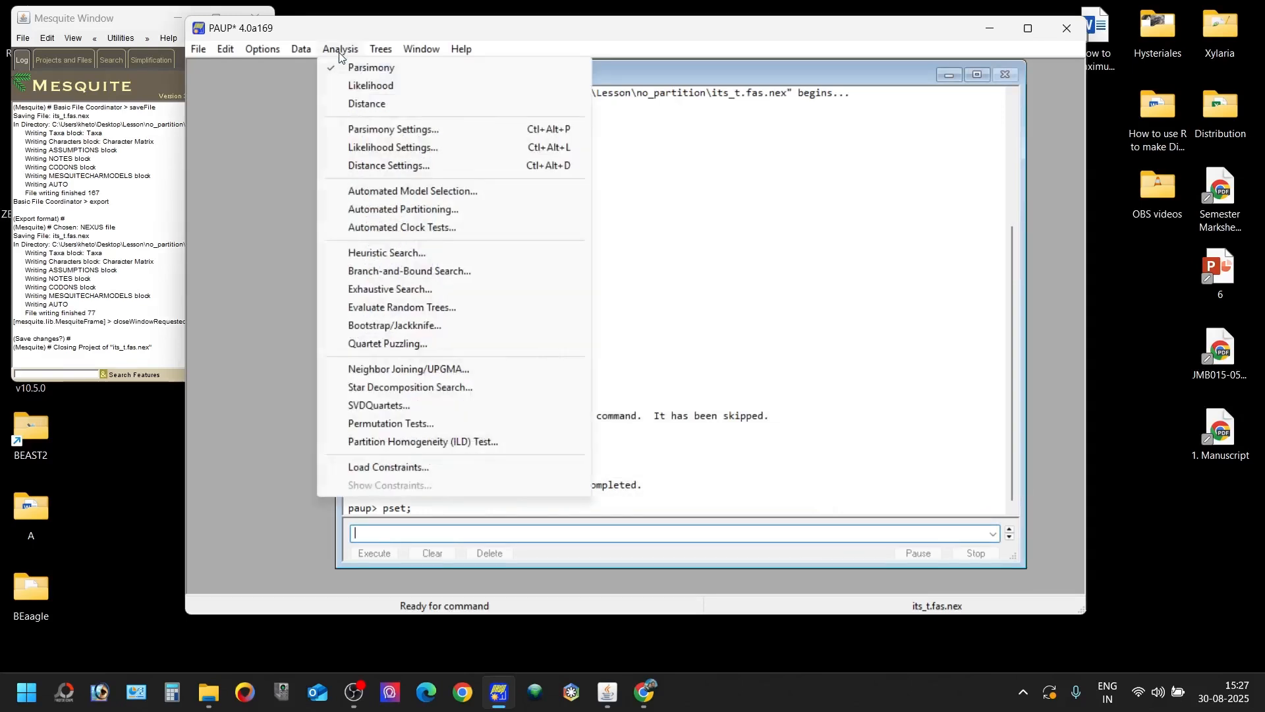
click(394, 129)
click(494, 183)
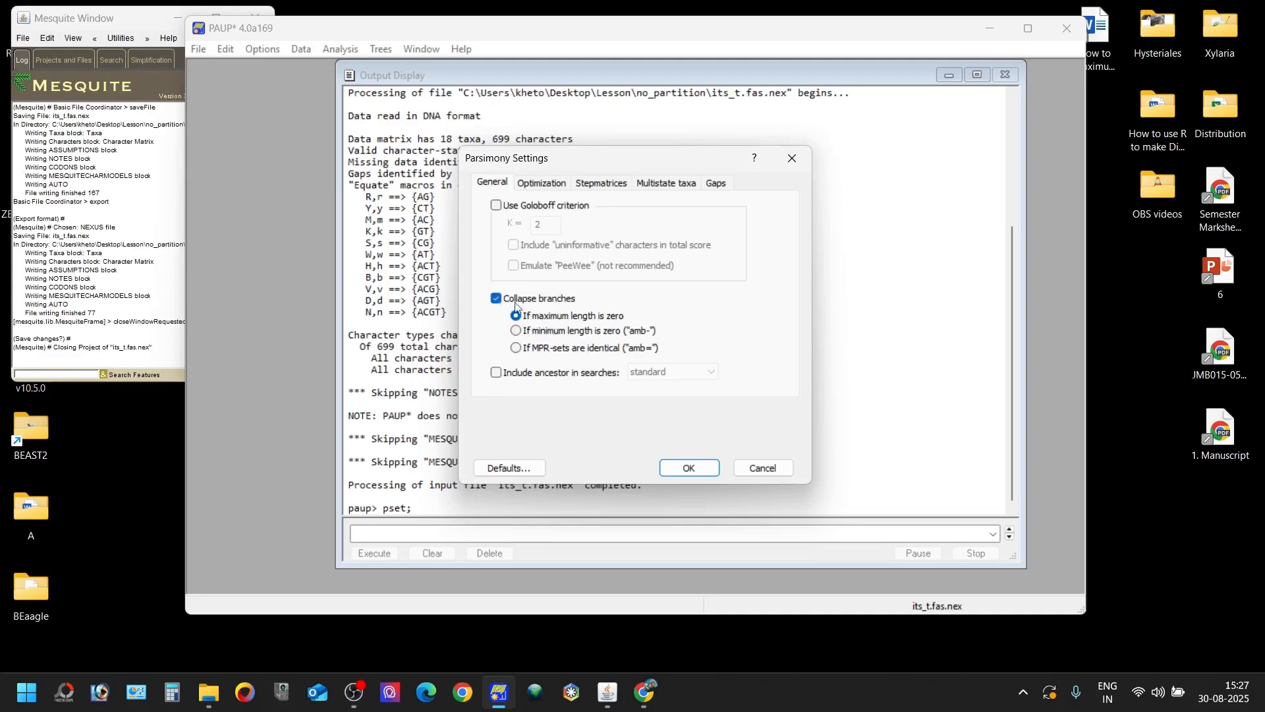
click(759, 471)
- Set the heuristic search's maximum number of saved trees to 5000, leaving the limit unchanged without prompting when hit
click(355, 50)
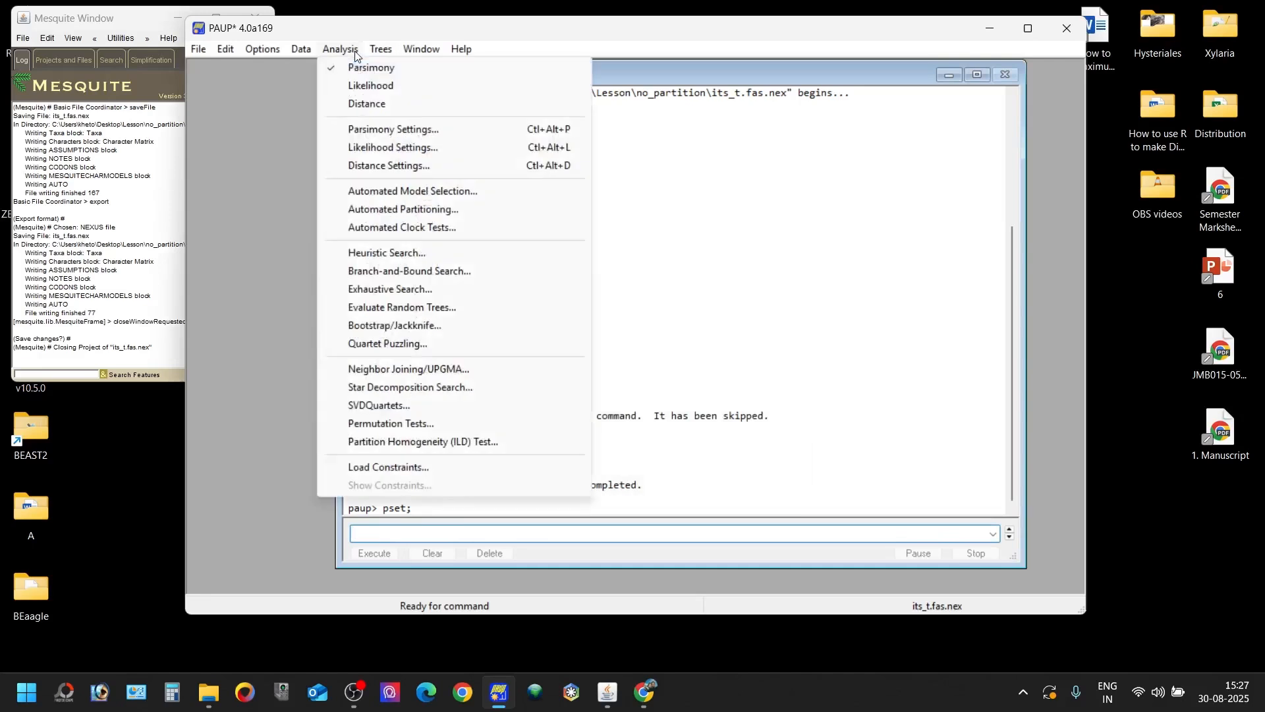
click(407, 259)
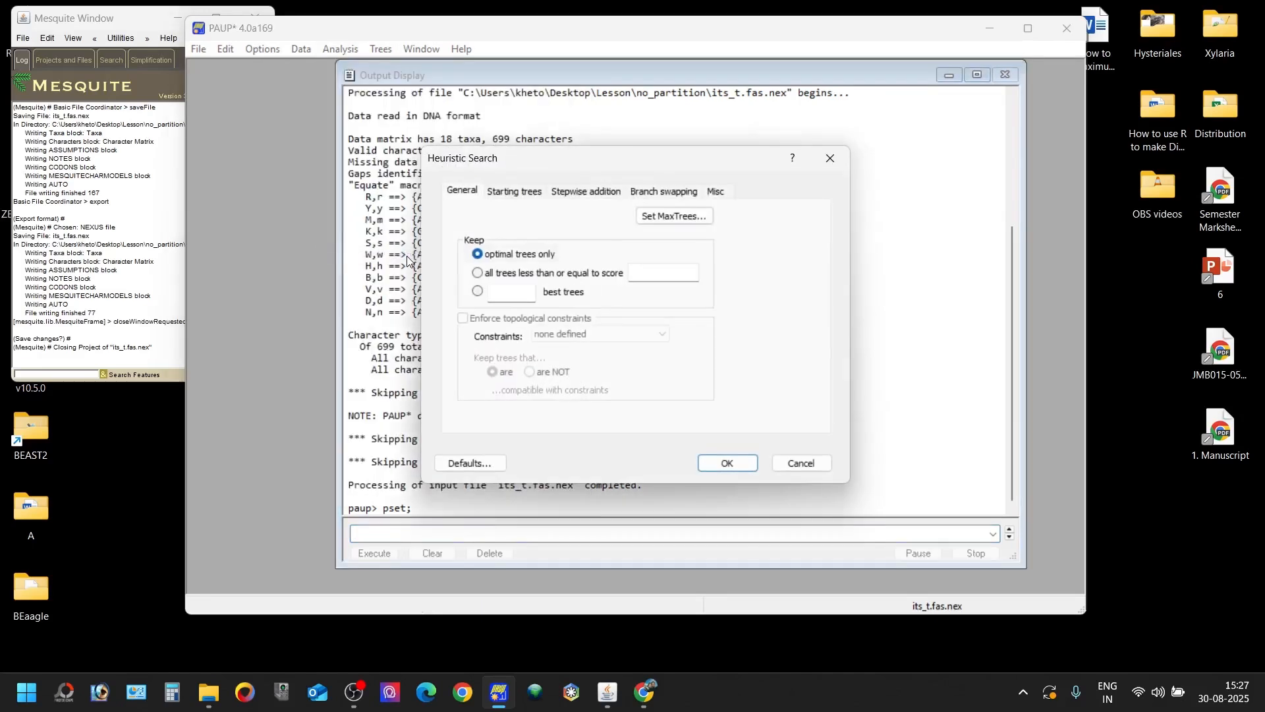
click(659, 220)
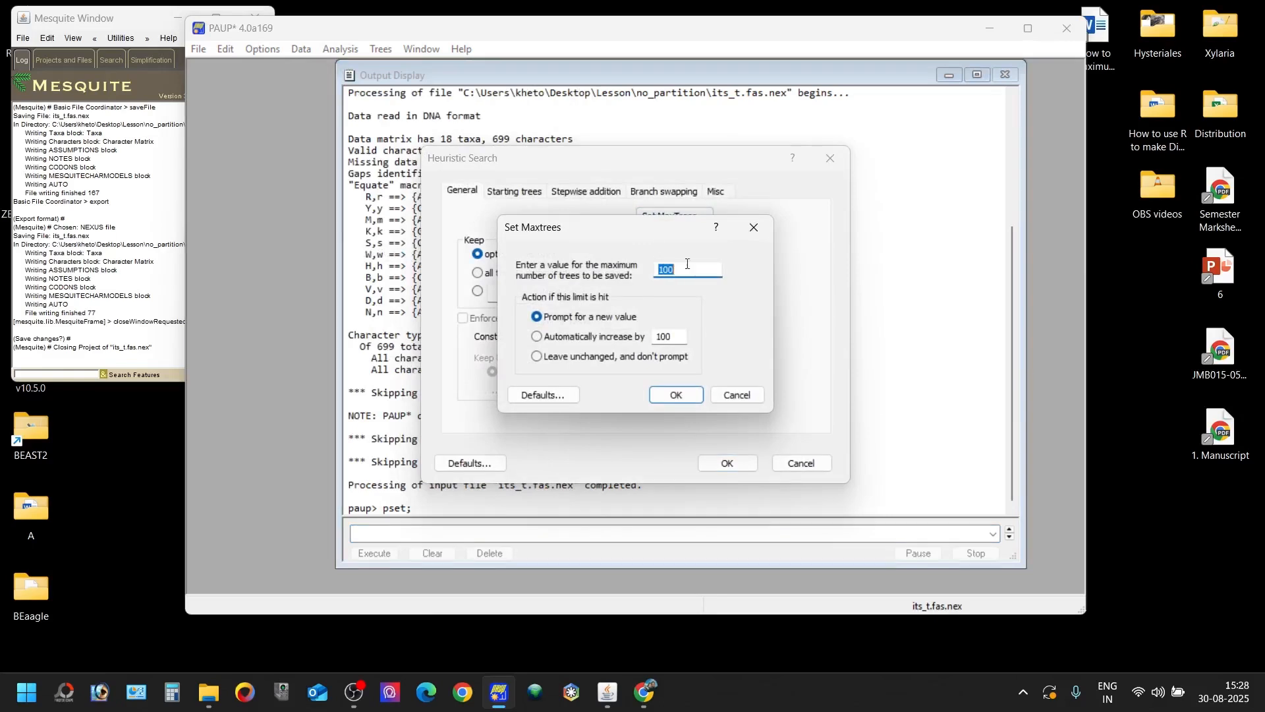
click(754, 227)
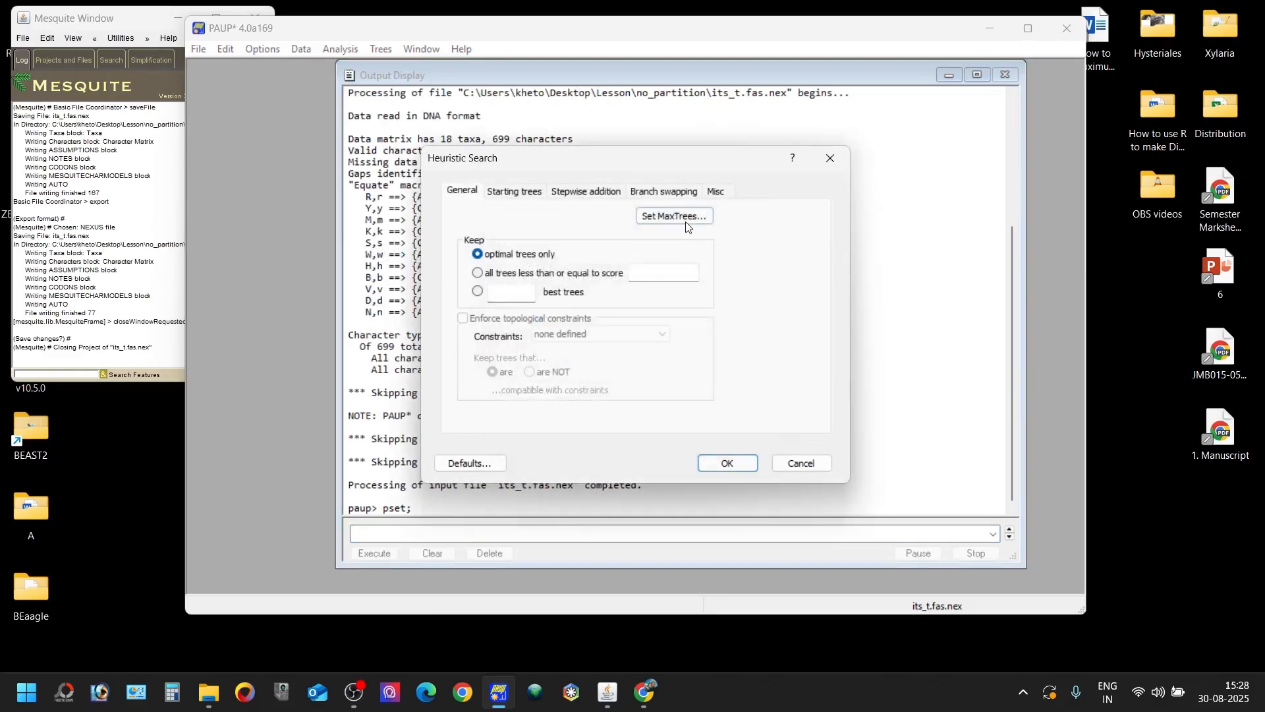
click(686, 226)
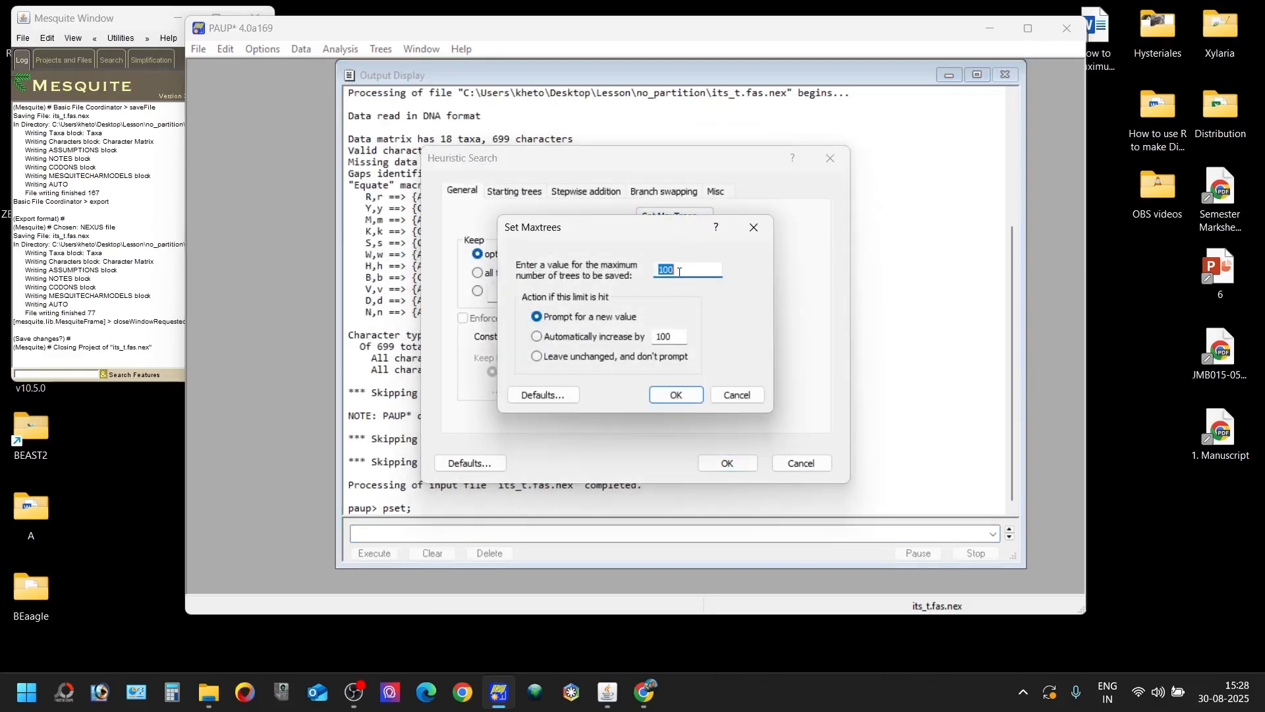
text(5000)
click(557, 359)
click(571, 318)
click(564, 359)
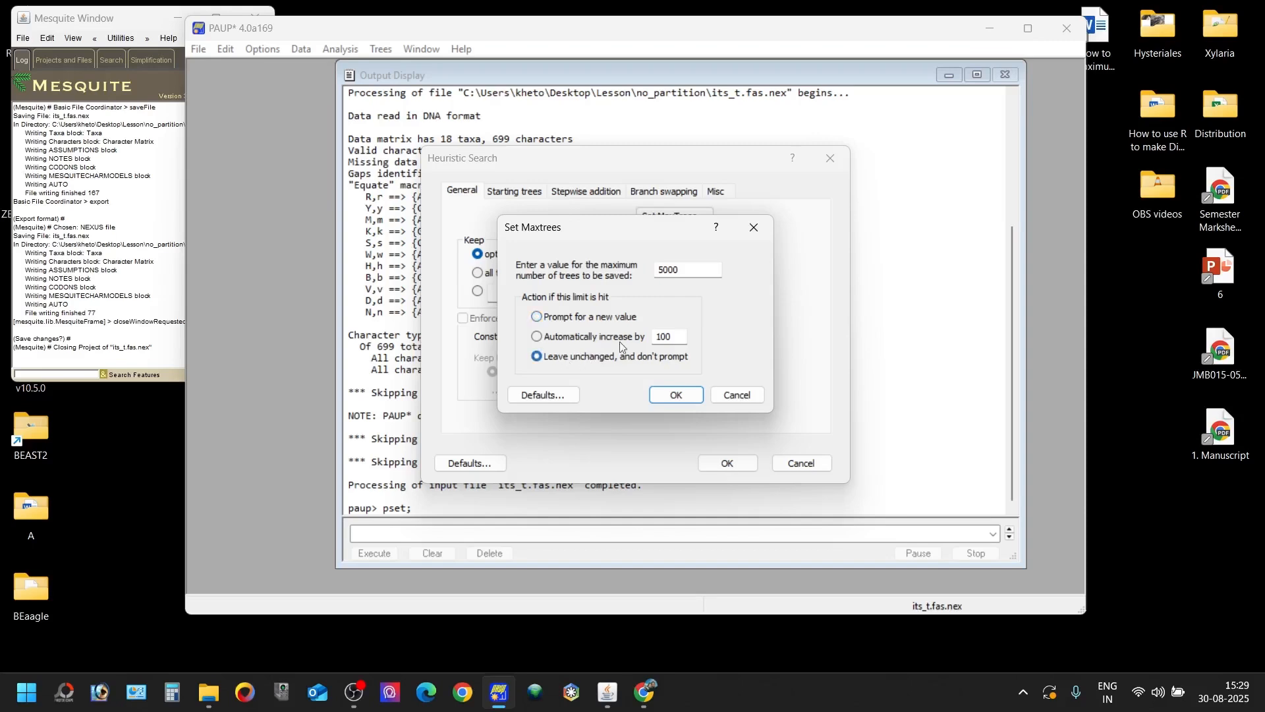
click(669, 393)
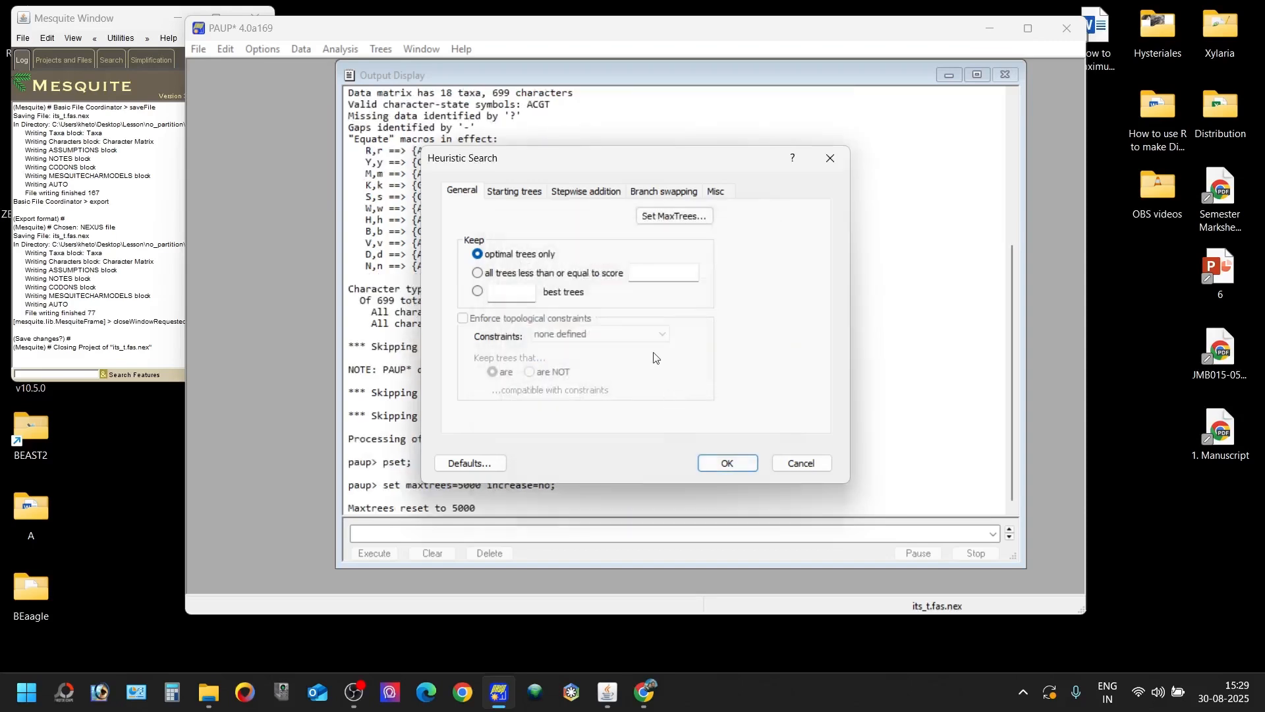
- Set the heuristic search's stepwise addition to a random sequence with 1000 replicates and seed 12345
click(525, 192)
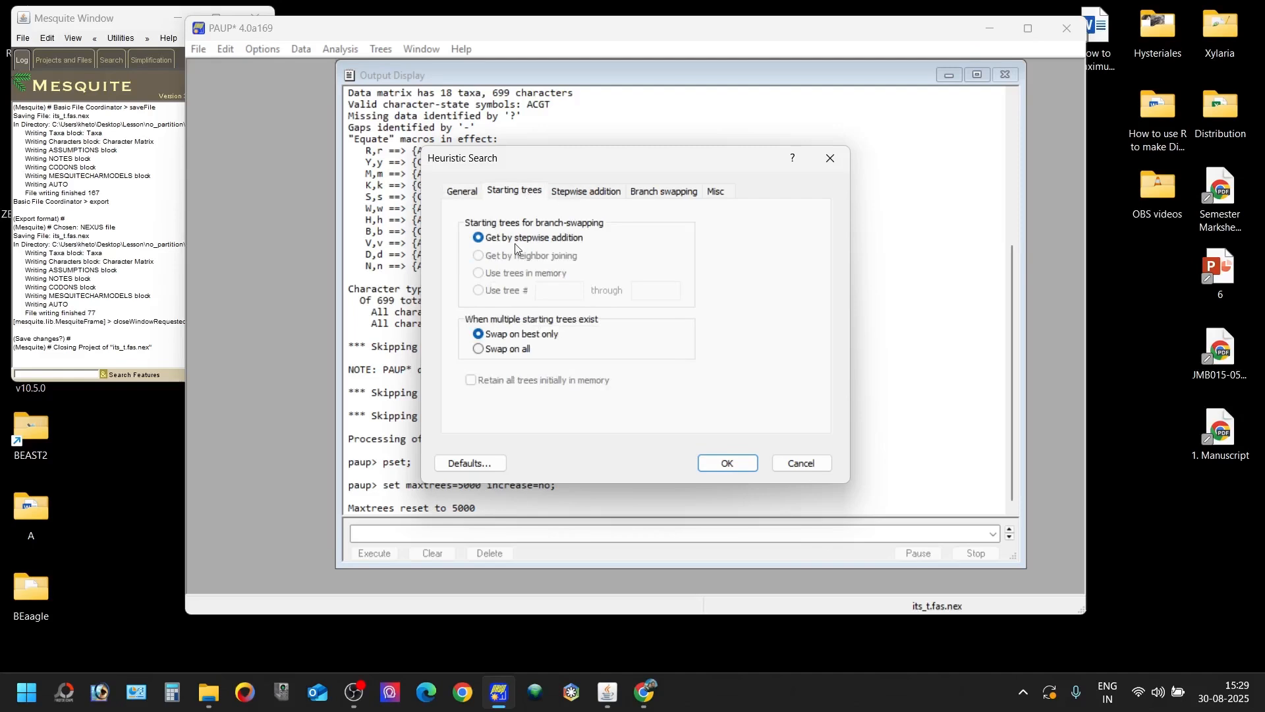
click(588, 192)
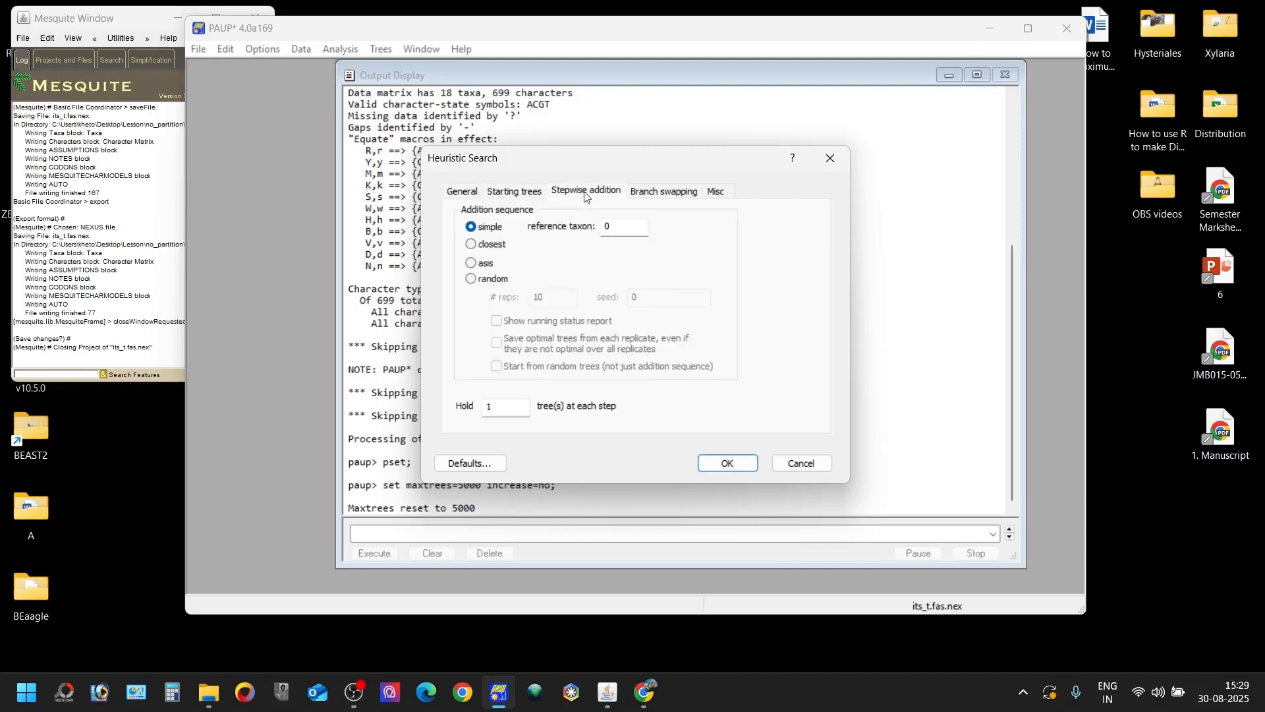
click(494, 280)
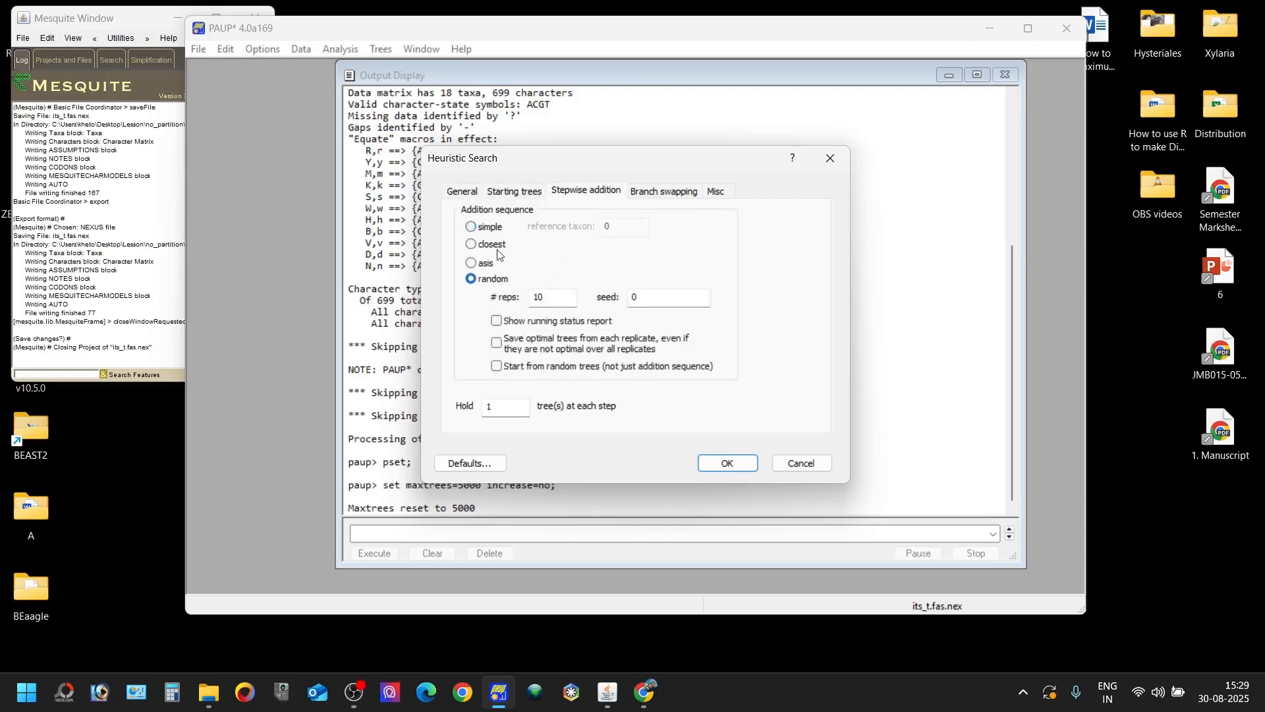
click(553, 302)
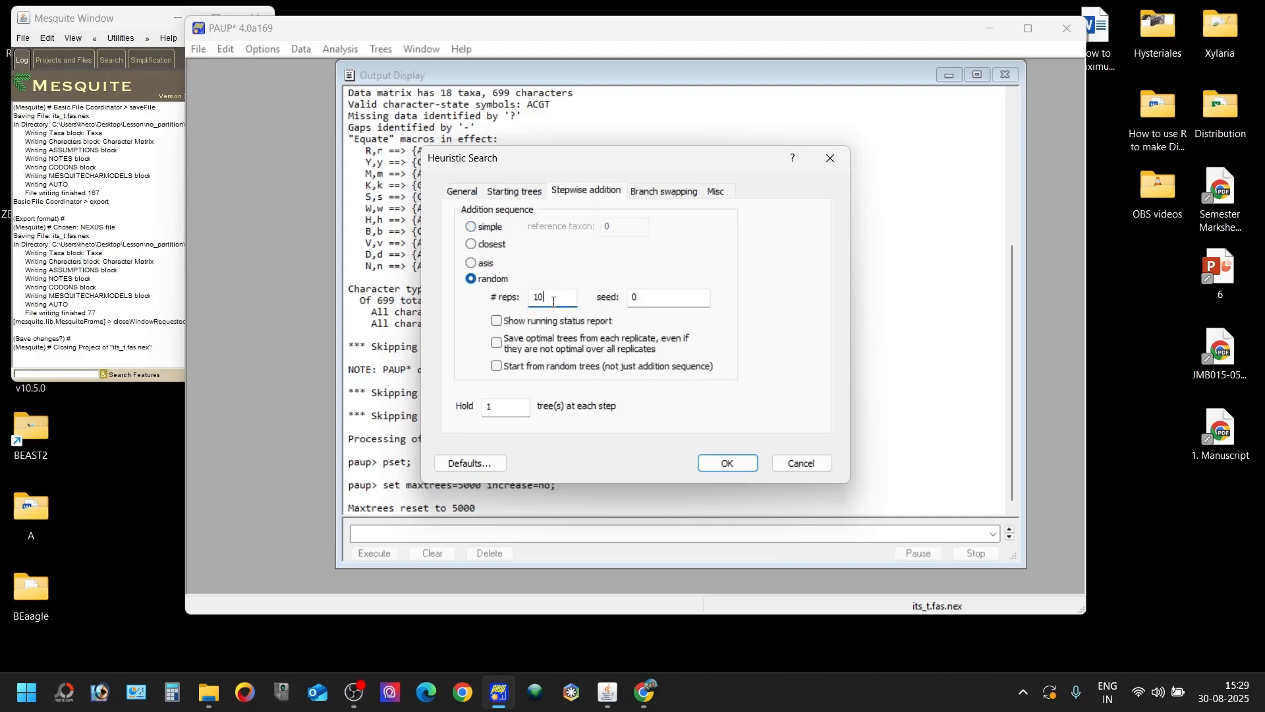
click(652, 302)
text(1233)
- Check the branch-swapping and miscellaneous options, and run the heuristic search with TBR swapping and reconnection limit 8
click(672, 194)
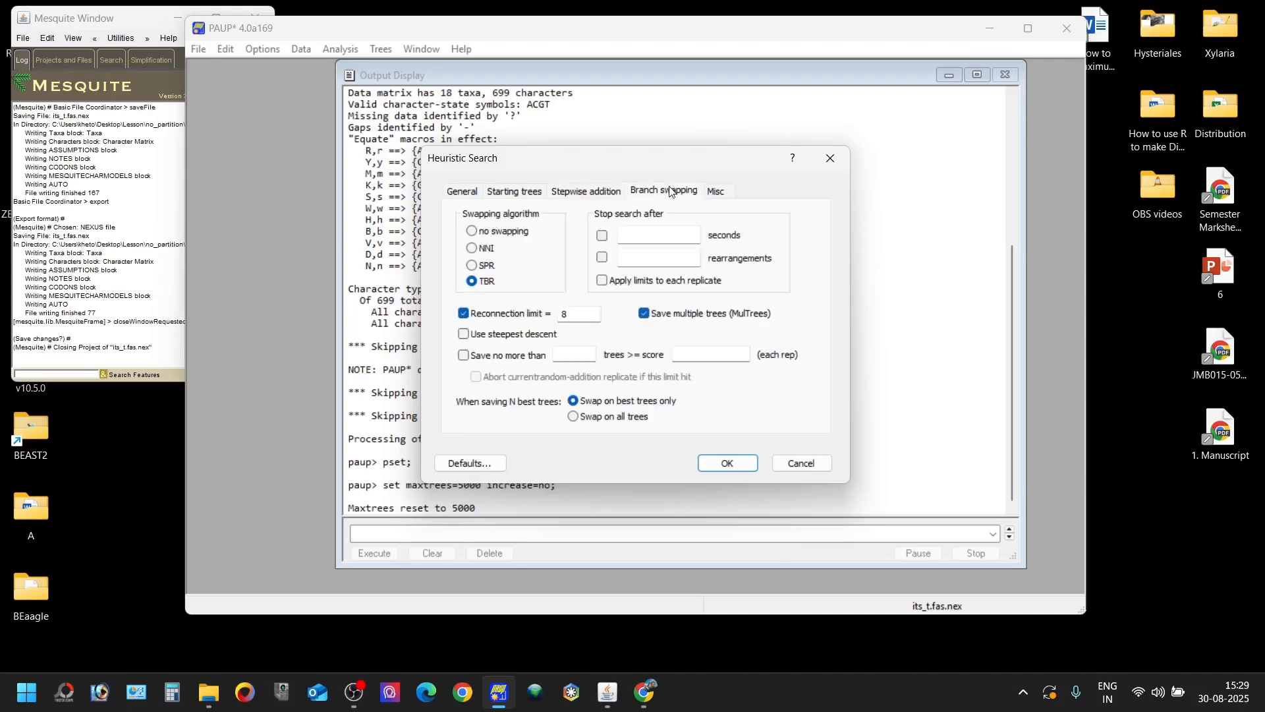
click(715, 192)
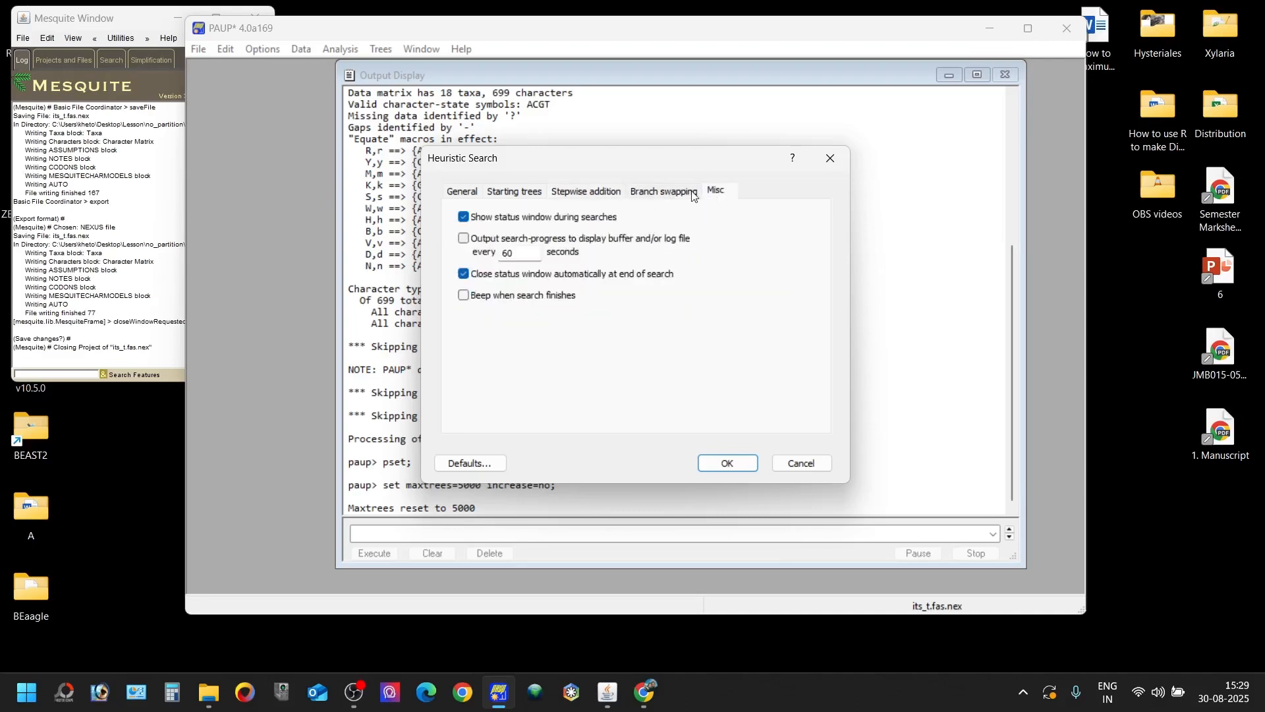
click(692, 193)
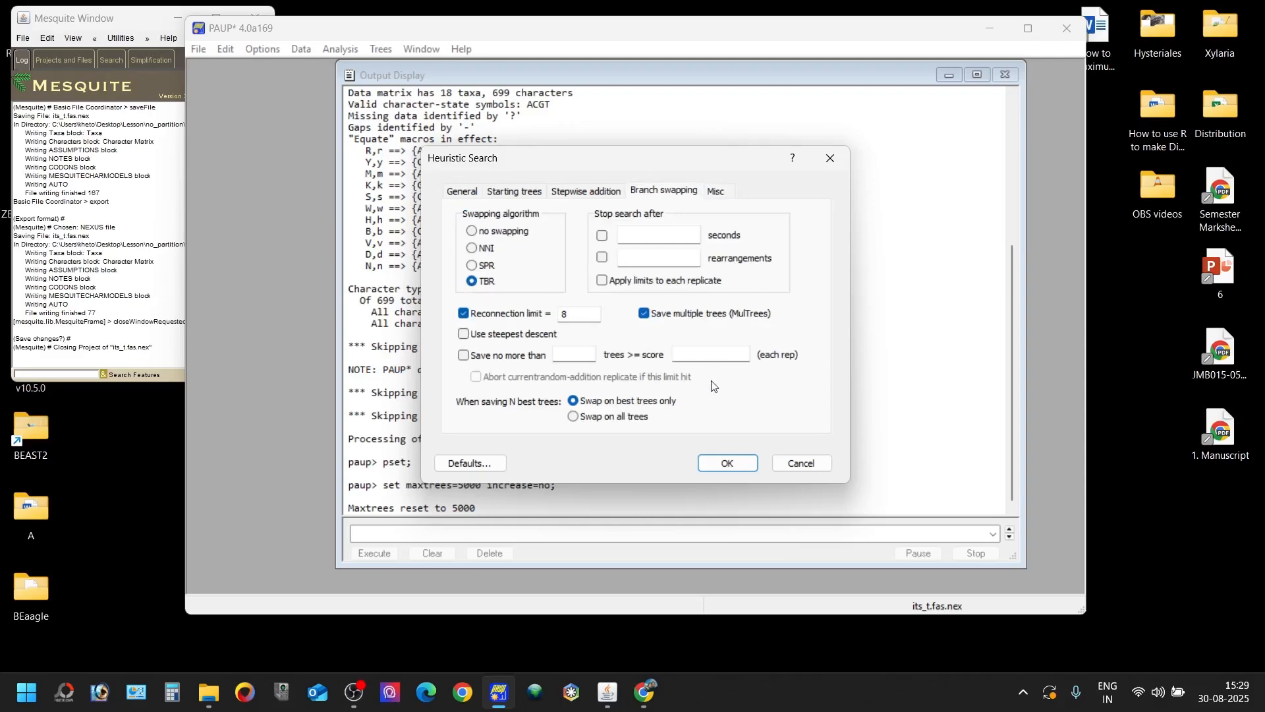
click(725, 464)
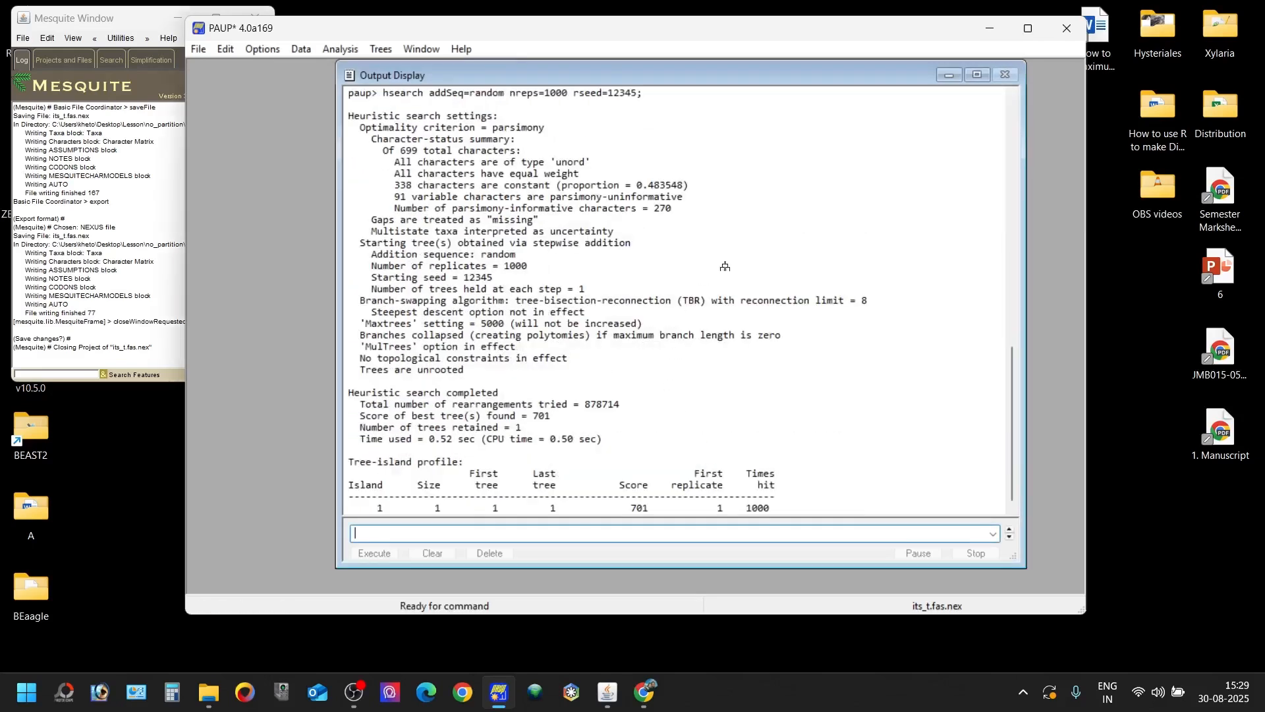
- Show the single tree retained from the heuristic search and review its topology
drag(1014, 376, 1010, 401)
click(381, 48)
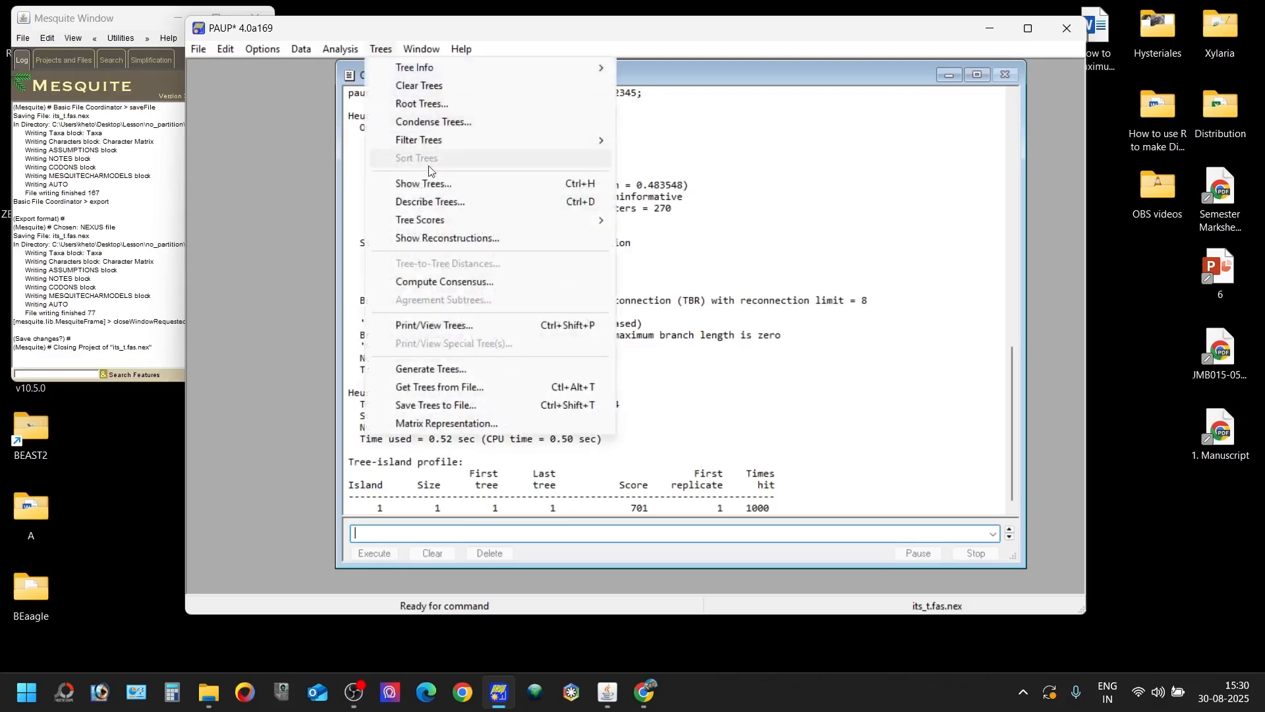
click(435, 185)
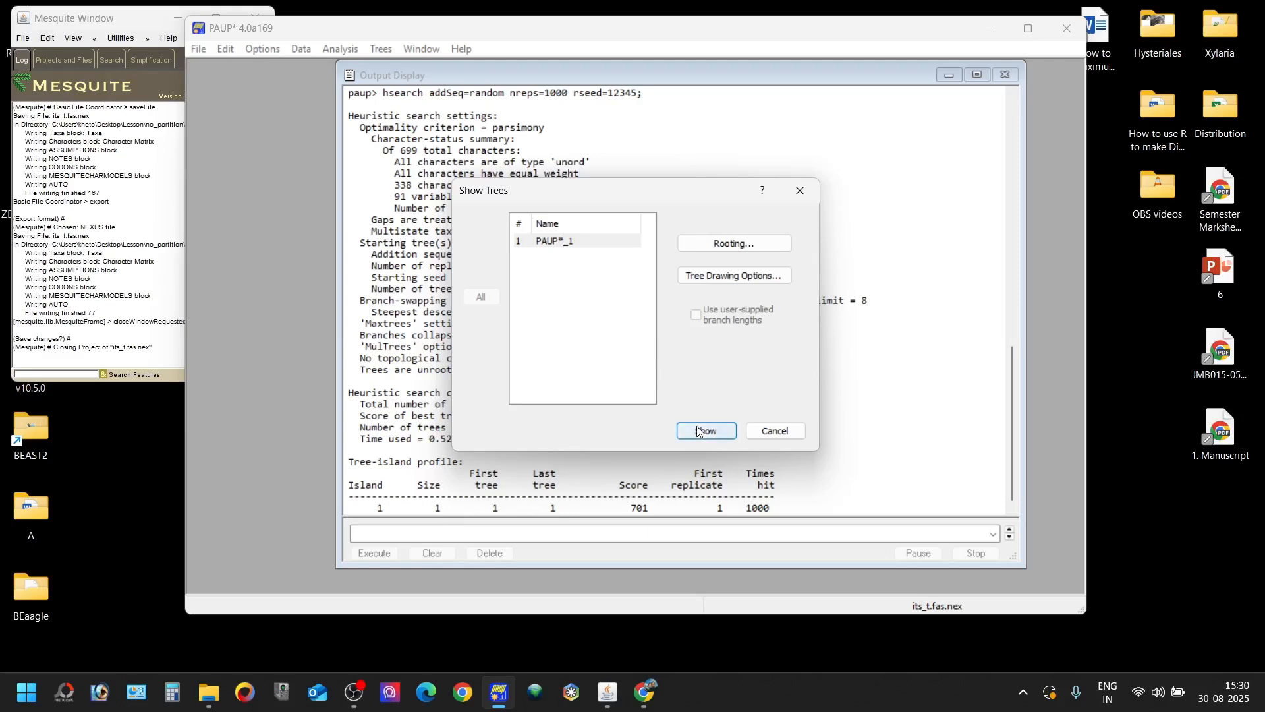
click(701, 431)
mouse_move(1013, 422)
mouse_down()
mouse_move(1007, 392)
mouse_move(1008, 445)
mouse_up()
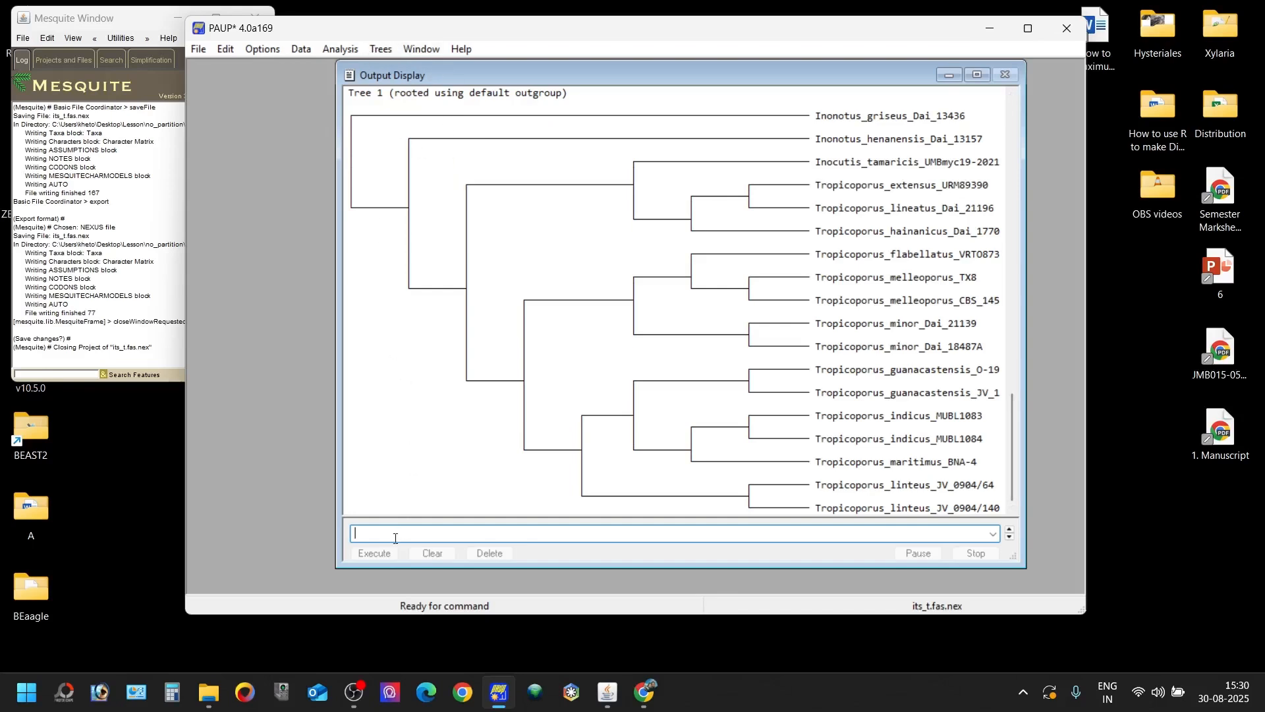
- Begin an outgroup command and copy the taxon label 'Inocutis_tamaricis_UMBmyc19-2021BP' from its_t.fas.nex in Notepad++
text(utgroup)
click(217, 695)
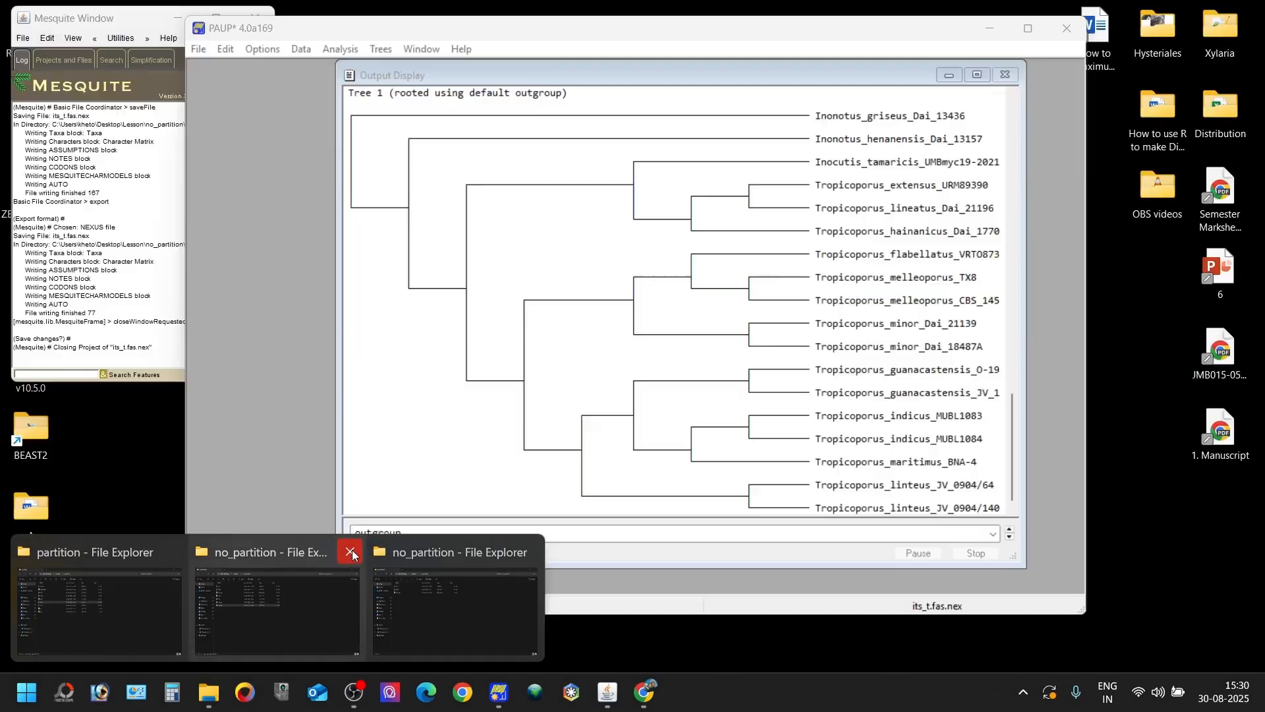
click(349, 552)
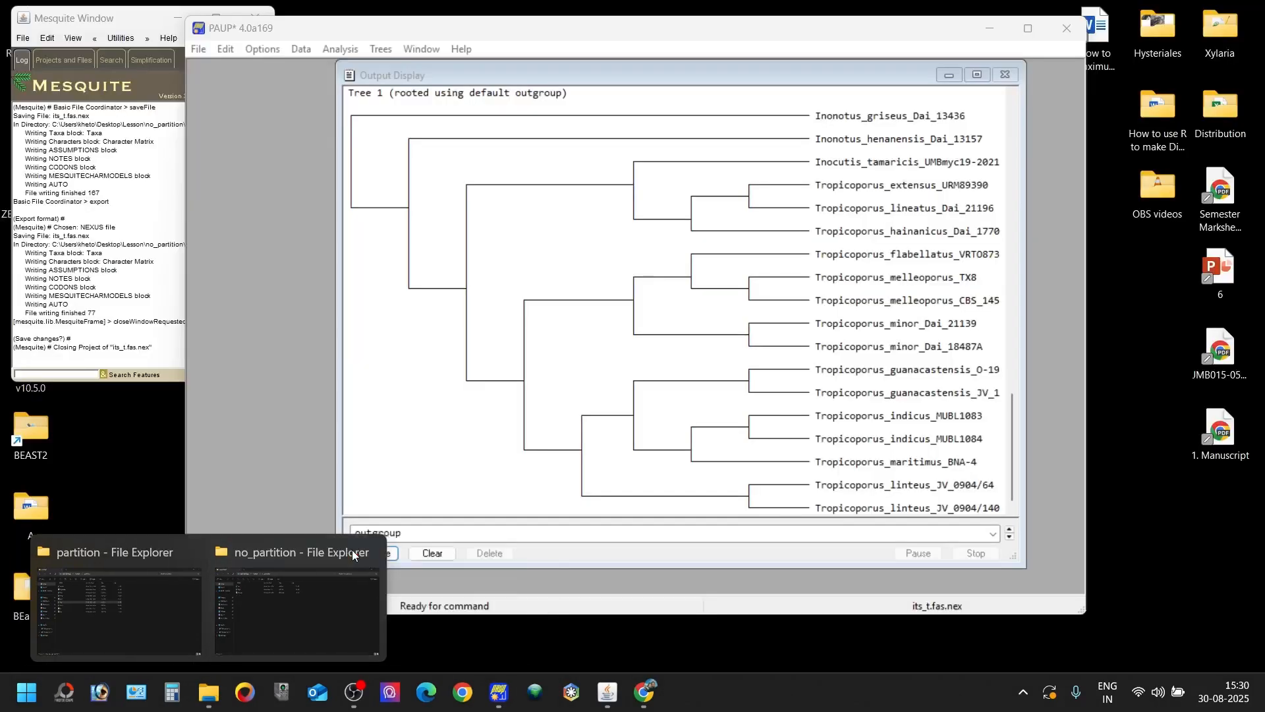
click(319, 588)
click(284, 191)
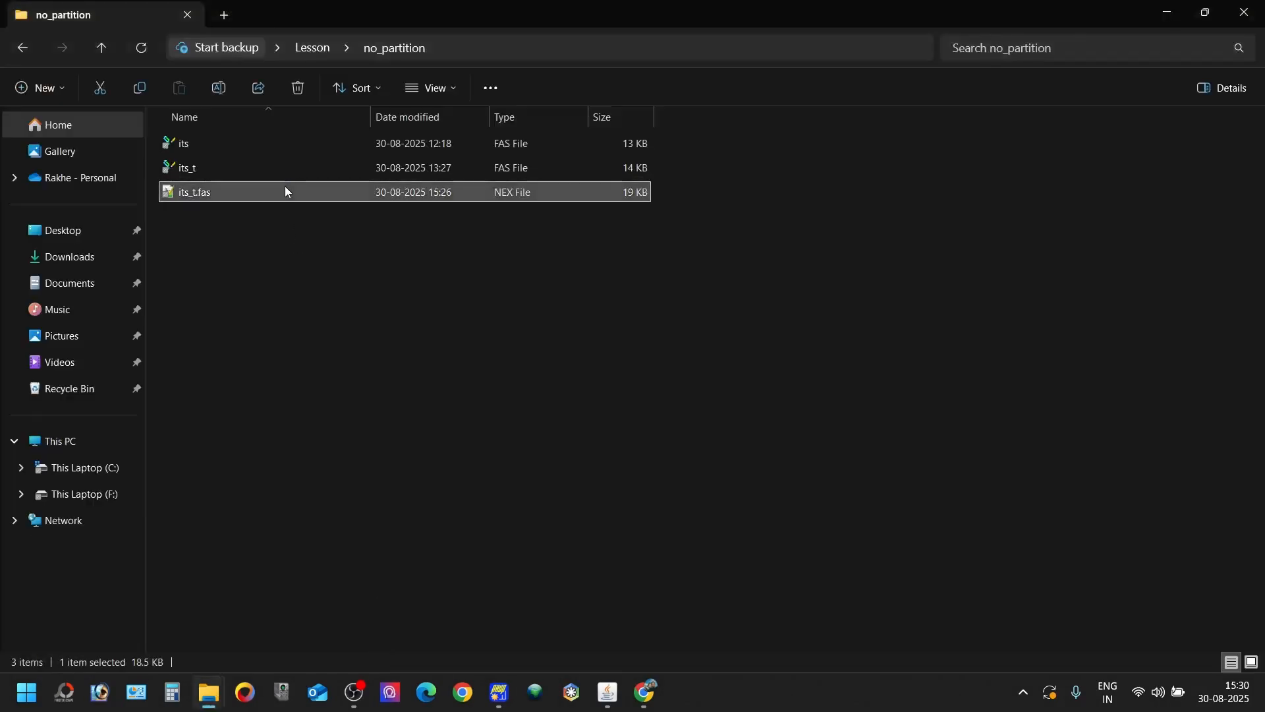
double_click(285, 191)
click(458, 164)
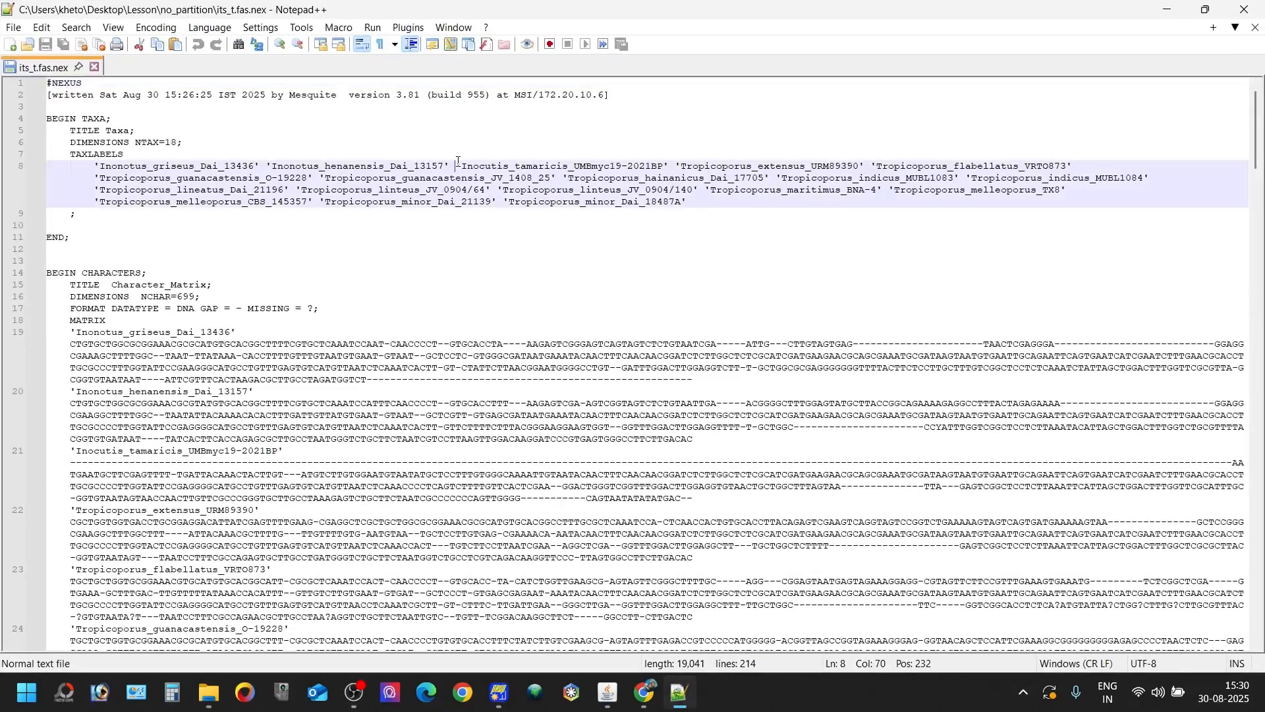
drag(458, 164, 667, 167)
key(ctrl+c)
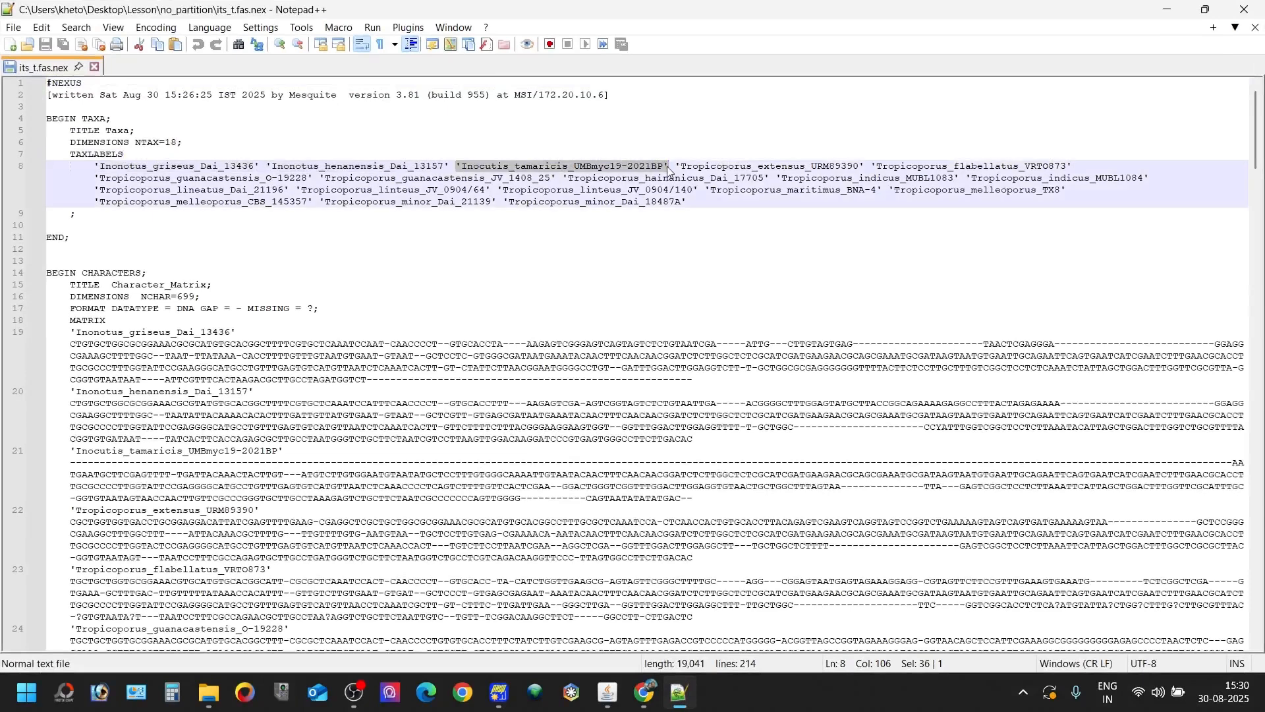
- Switch back to PAUP* and define 'Inocutis_tamaricis_UMBmyc19-2021BP' as the outgroup
click(499, 692)
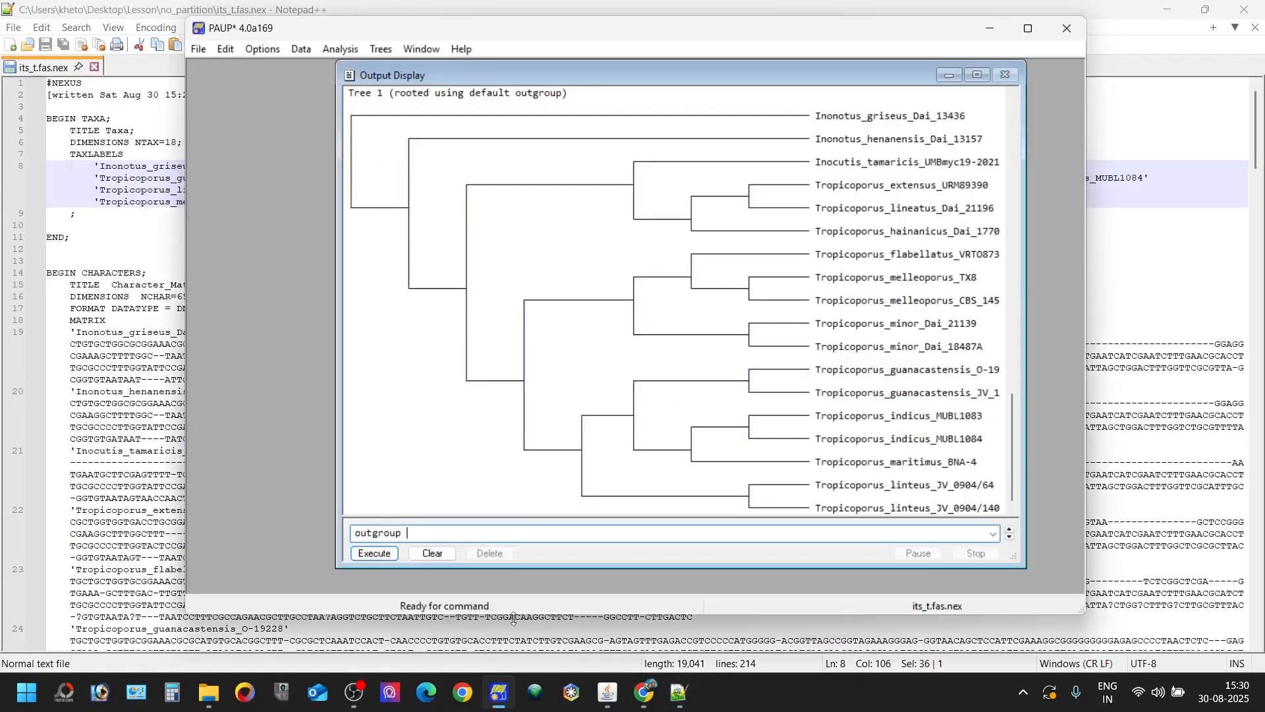
key(ctrl+v)
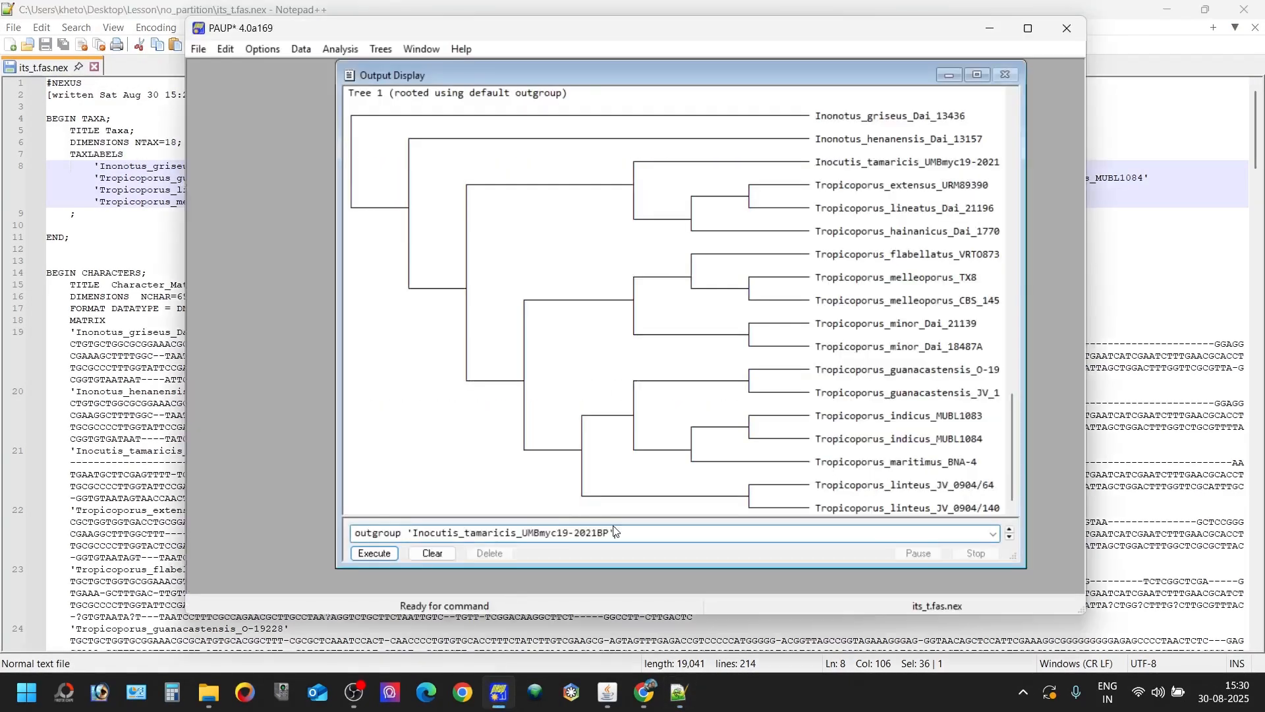
drag(617, 531, 611, 533)
click(624, 534)
text(;)
key(Return)
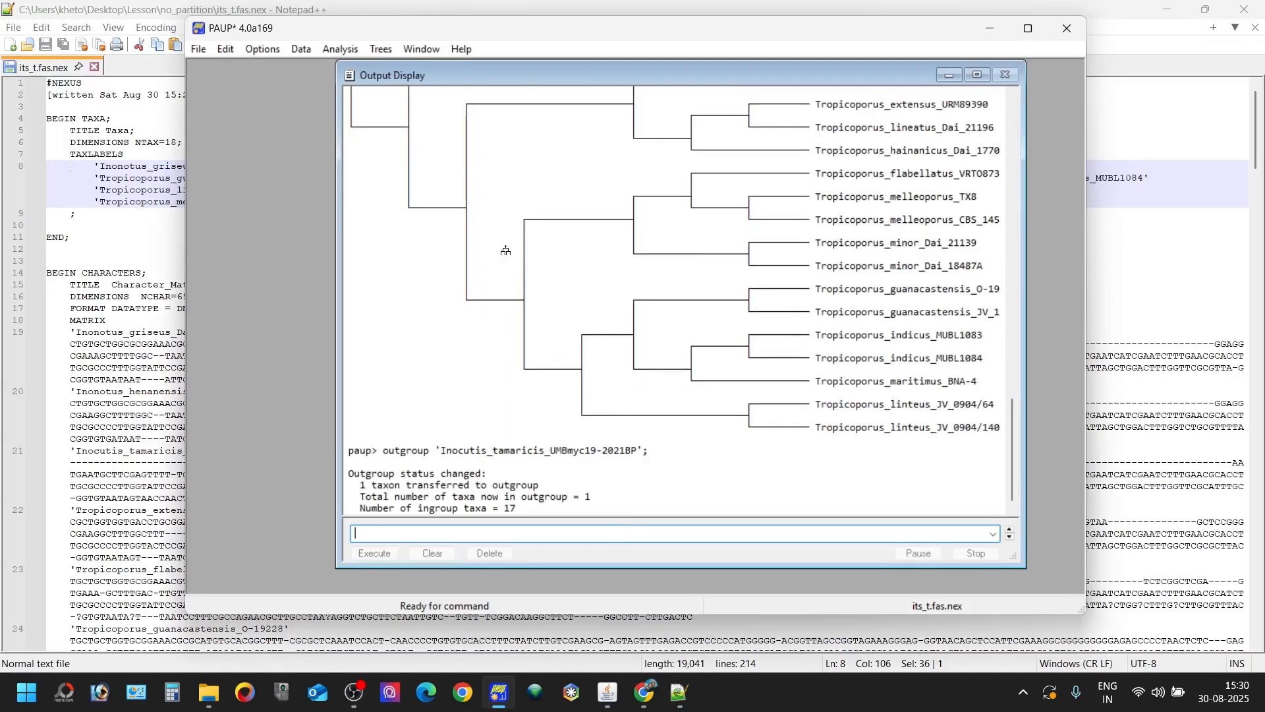
- Show the parsimony tree again with the user-specified outgroup rooting
click(381, 48)
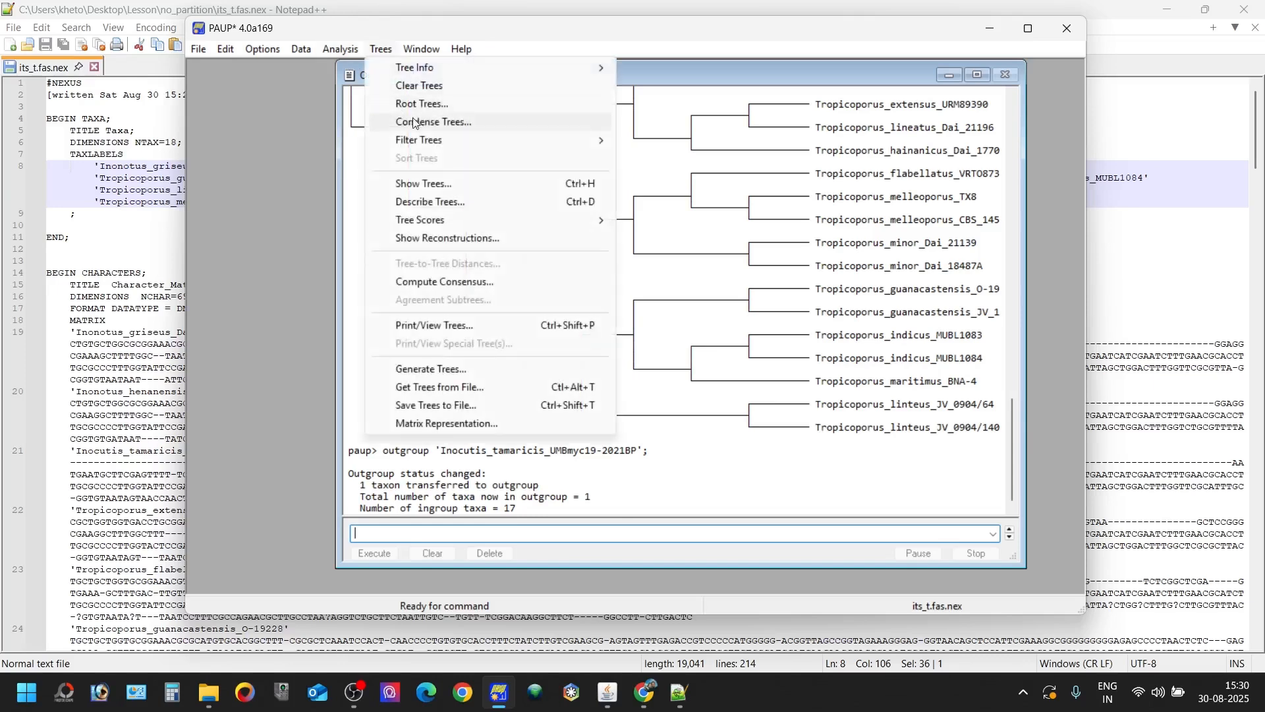
click(447, 185)
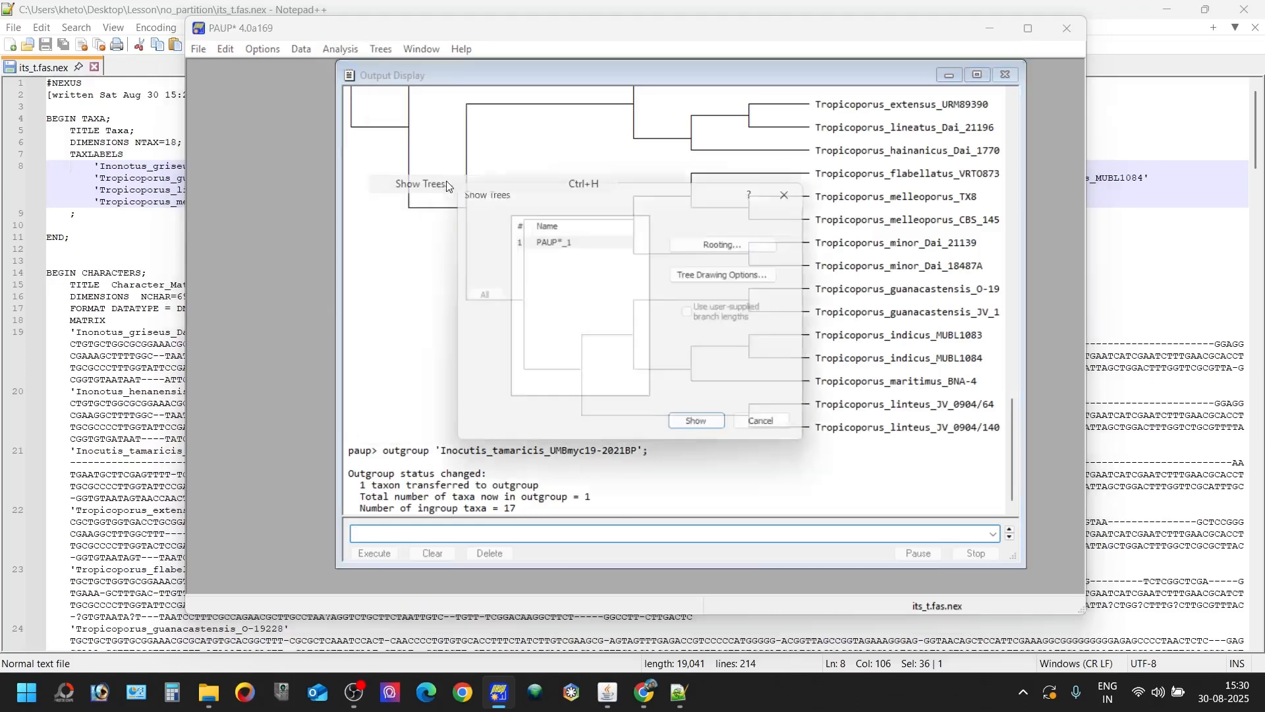
click(703, 430)
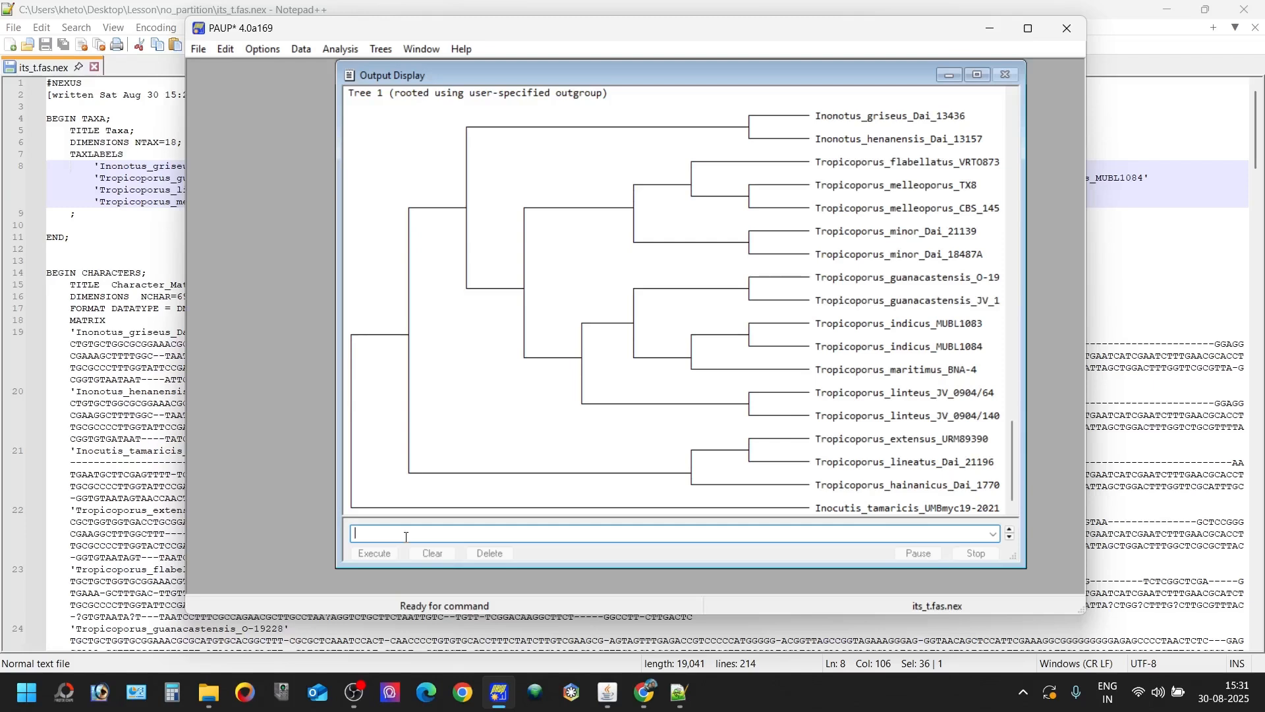
- Save the tree with branch lengths by running the command savetree file=mp_bl.tree brlen=yes;
text(savetr)
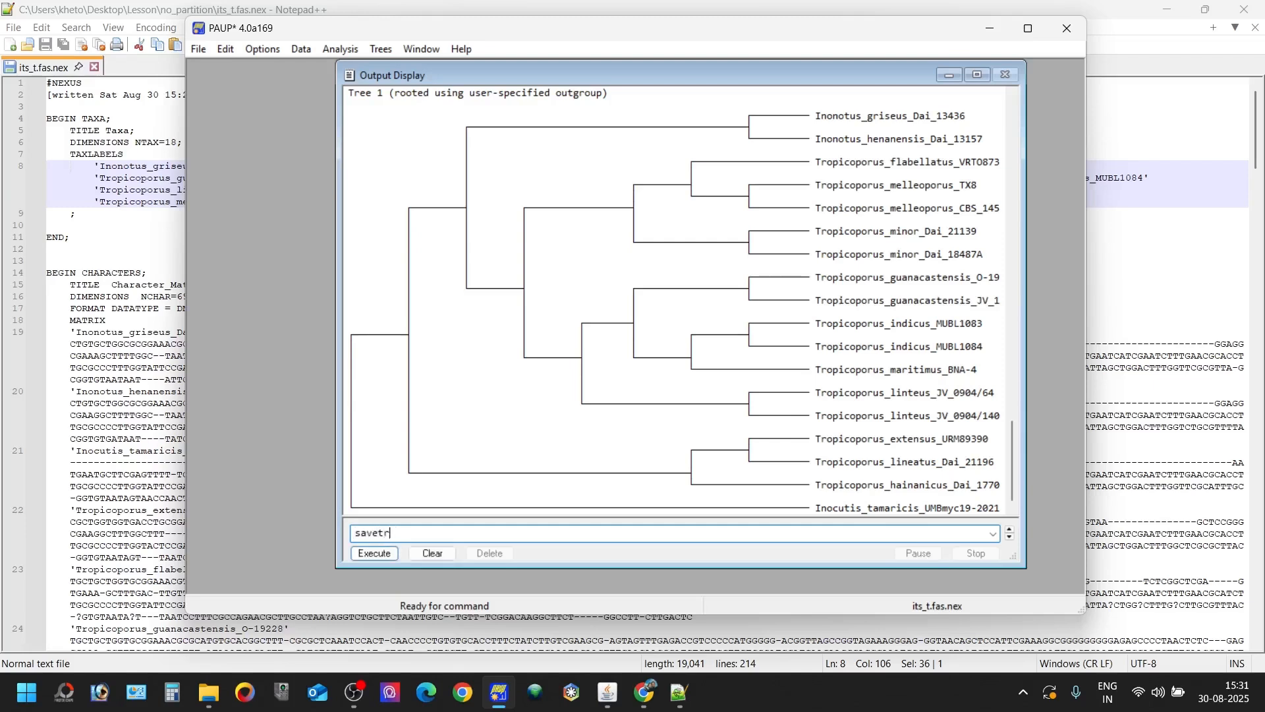
text(ee file=)
text(tree)
key(BackSpace)
key(BackSpace)
key(BackSpace)
key(BackSpace)
text(MP-)
text(_)
text(b)
text(l)
key(BackSpace)
key(BackSpace)
text(mmp)
click(442, 538)
key(BackSpace)
key(End)
text(,)
key(BackSpace)
text(.tree brlen=yes;)
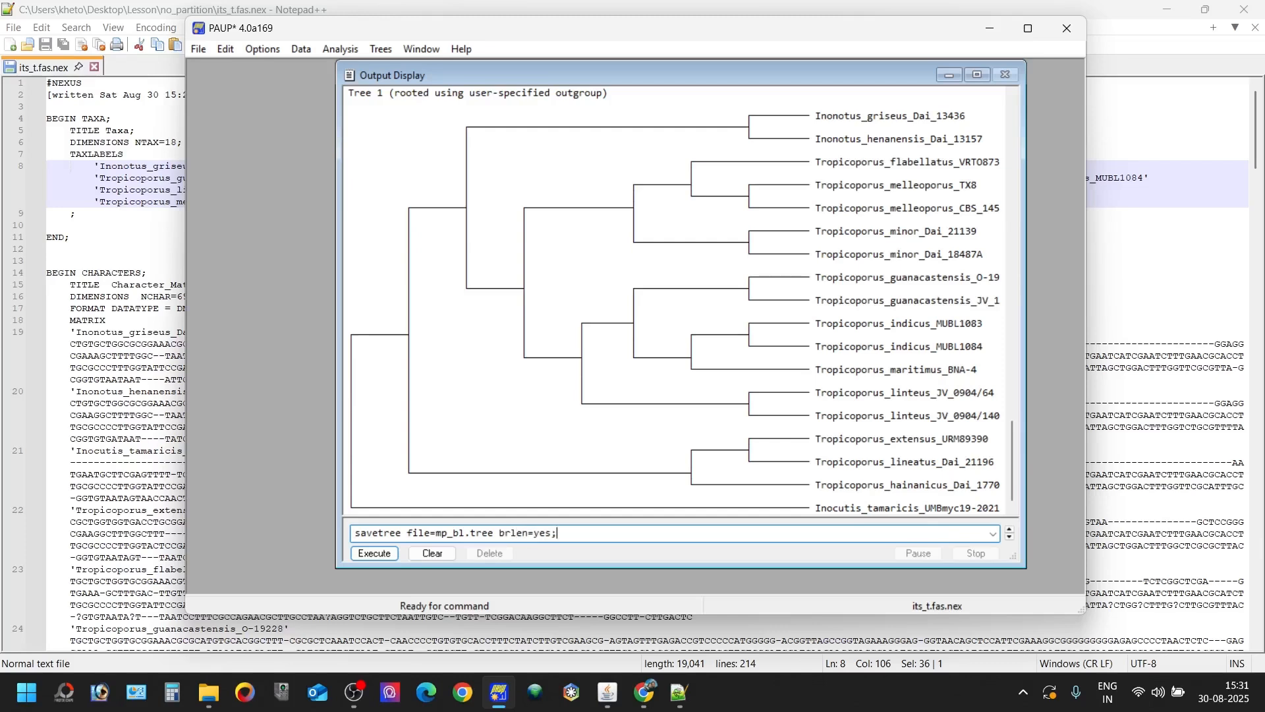
key(Return)
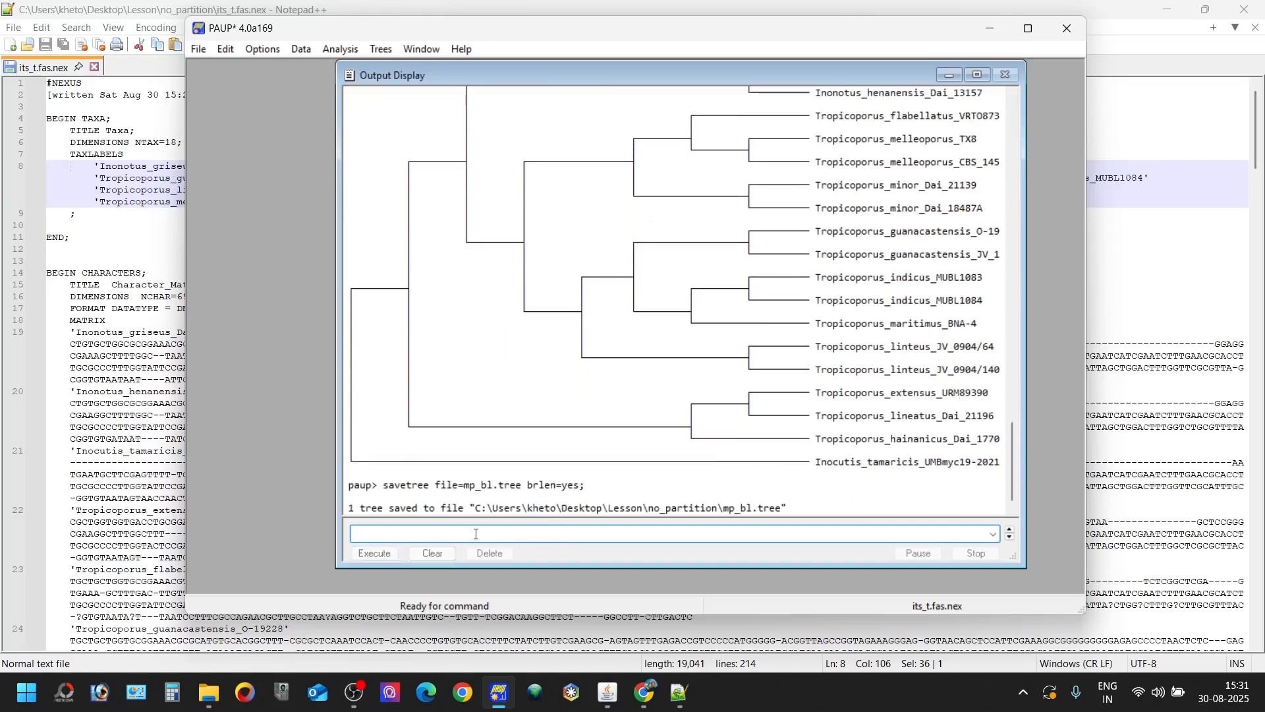
- Open the saved mp_bl.tree file from the no_partition folder in FigTree
click(209, 692)
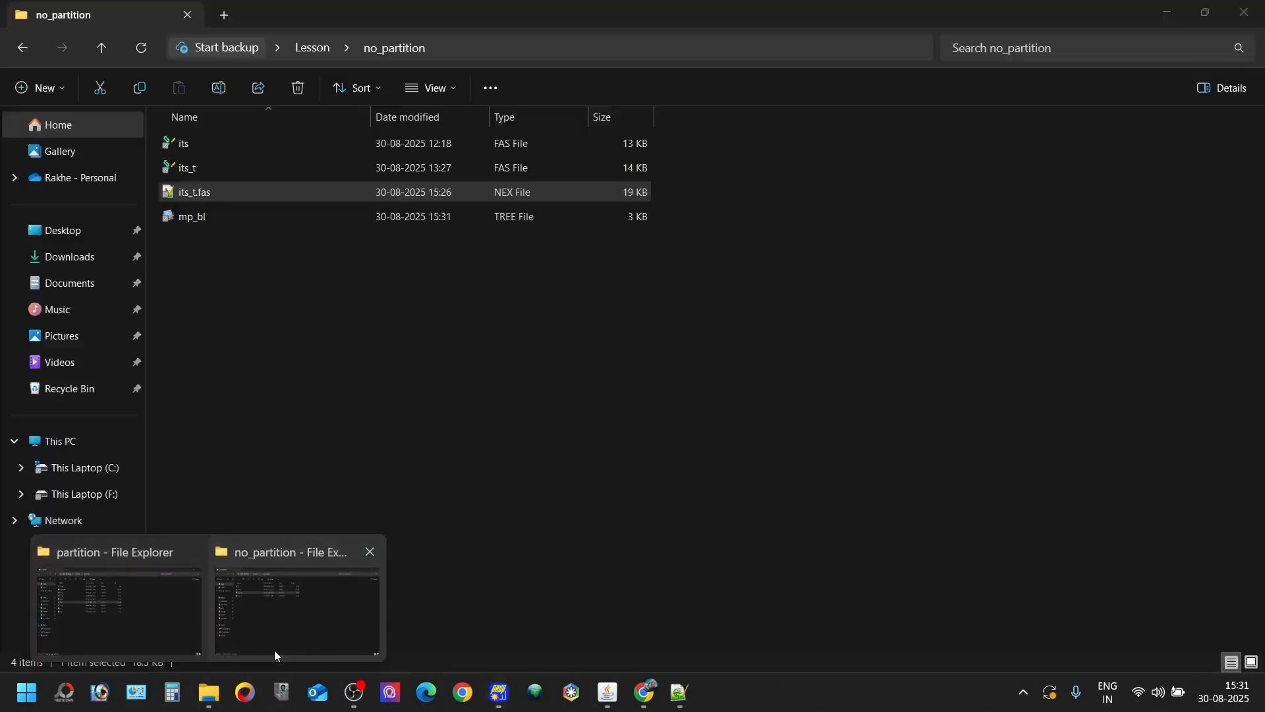
click(274, 649)
click(224, 216)
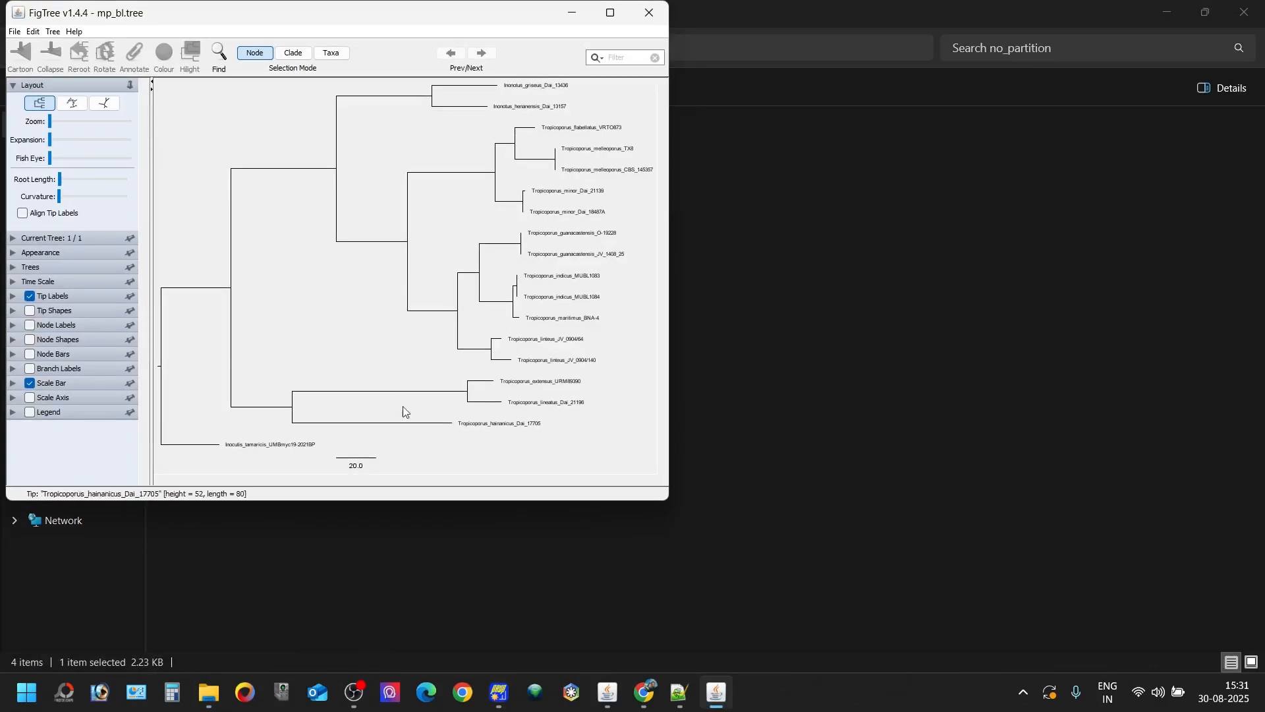
- Set the tip label font size to 15 and arrange the tree in increasing node order
click(12, 296)
click(76, 338)
click(76, 339)
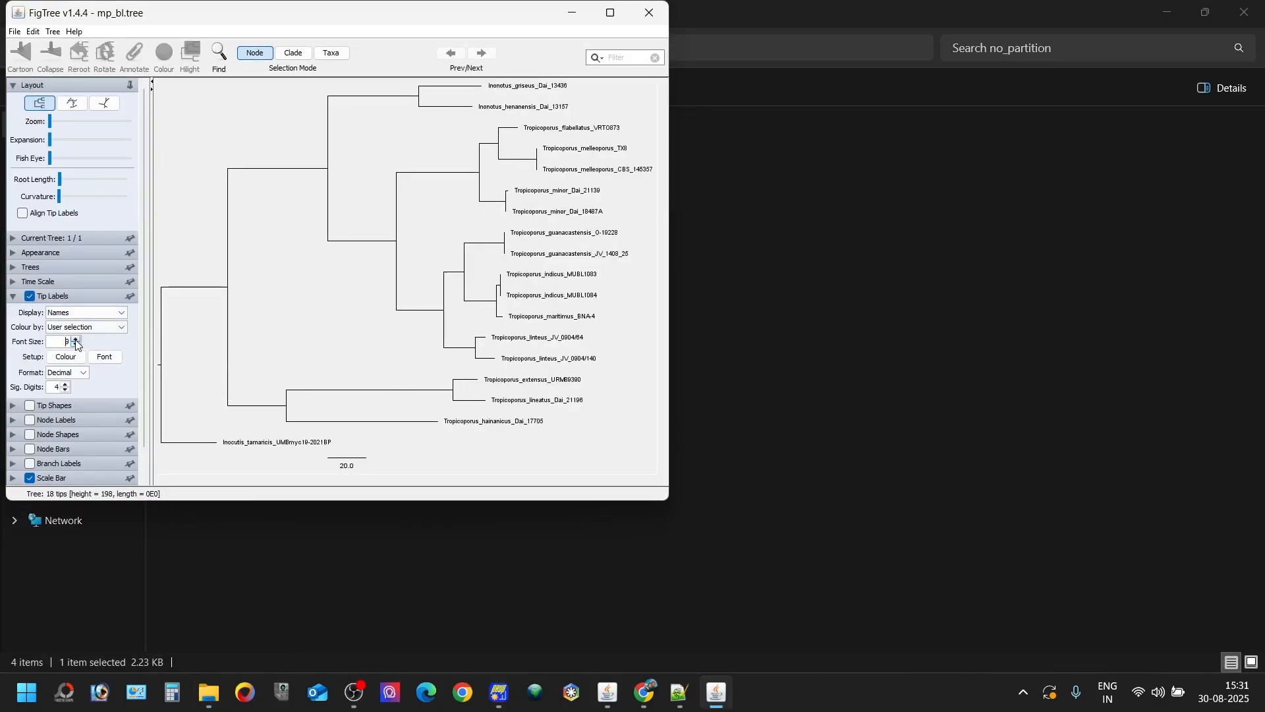
click(76, 339)
click(77, 339)
click(76, 340)
click(77, 340)
click(76, 340)
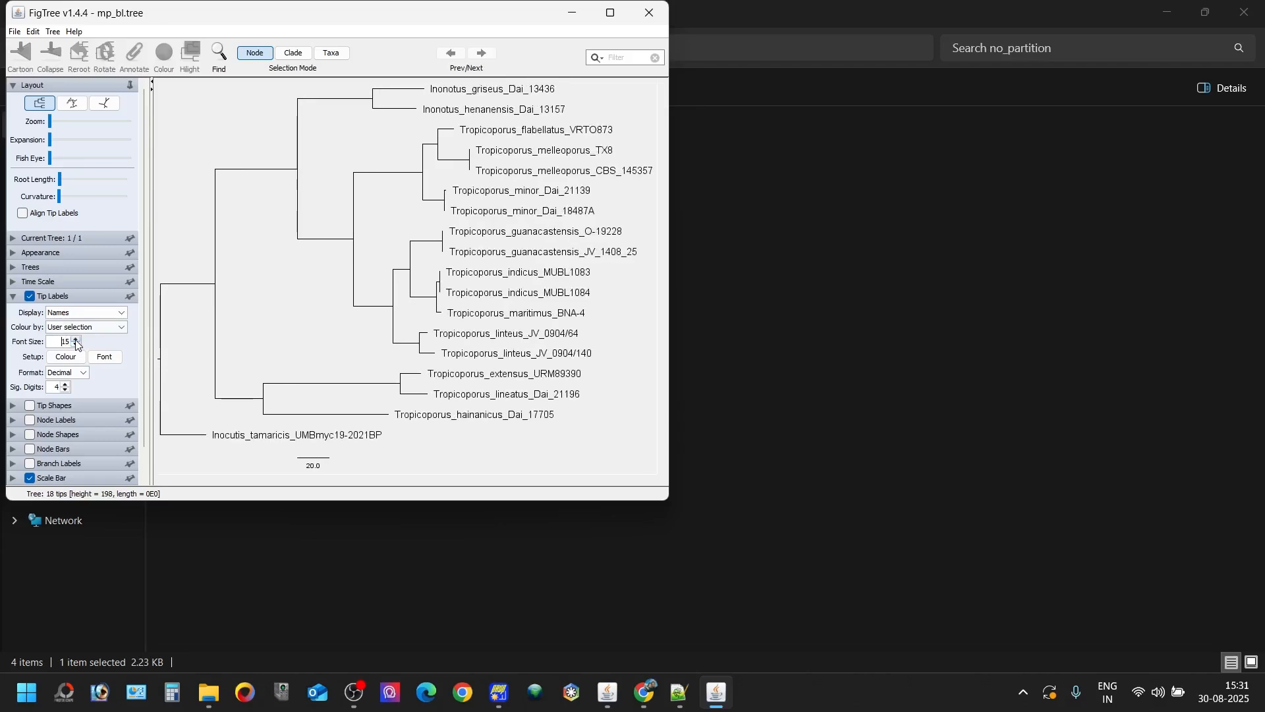
click(51, 33)
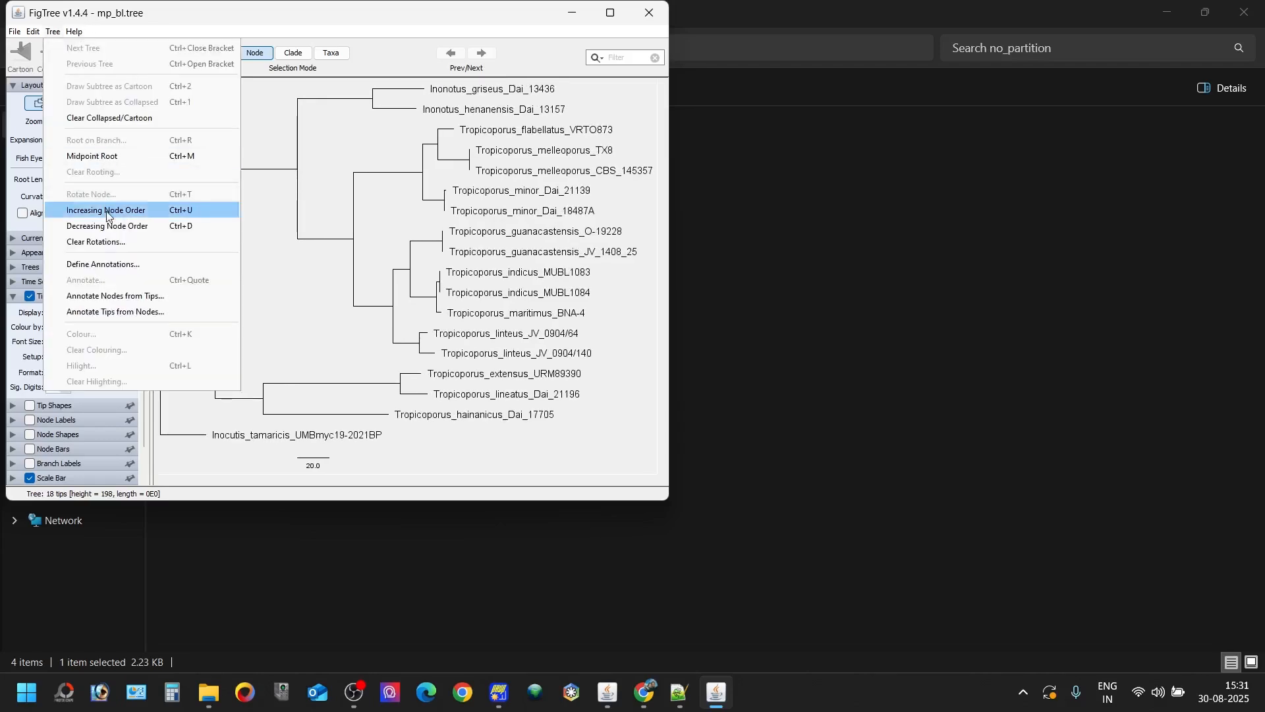
click(139, 210)
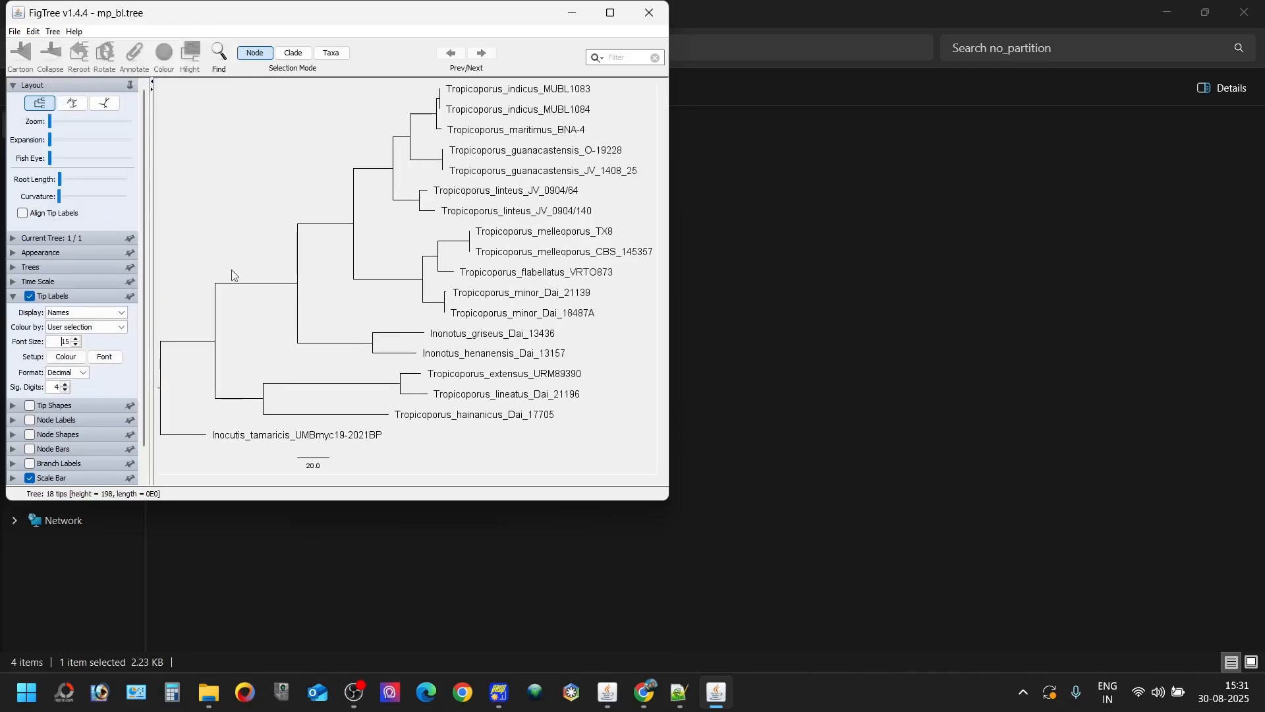
- Turn on the node labels, check which display values they offer, and turn them off again
click(13, 419)
click(30, 325)
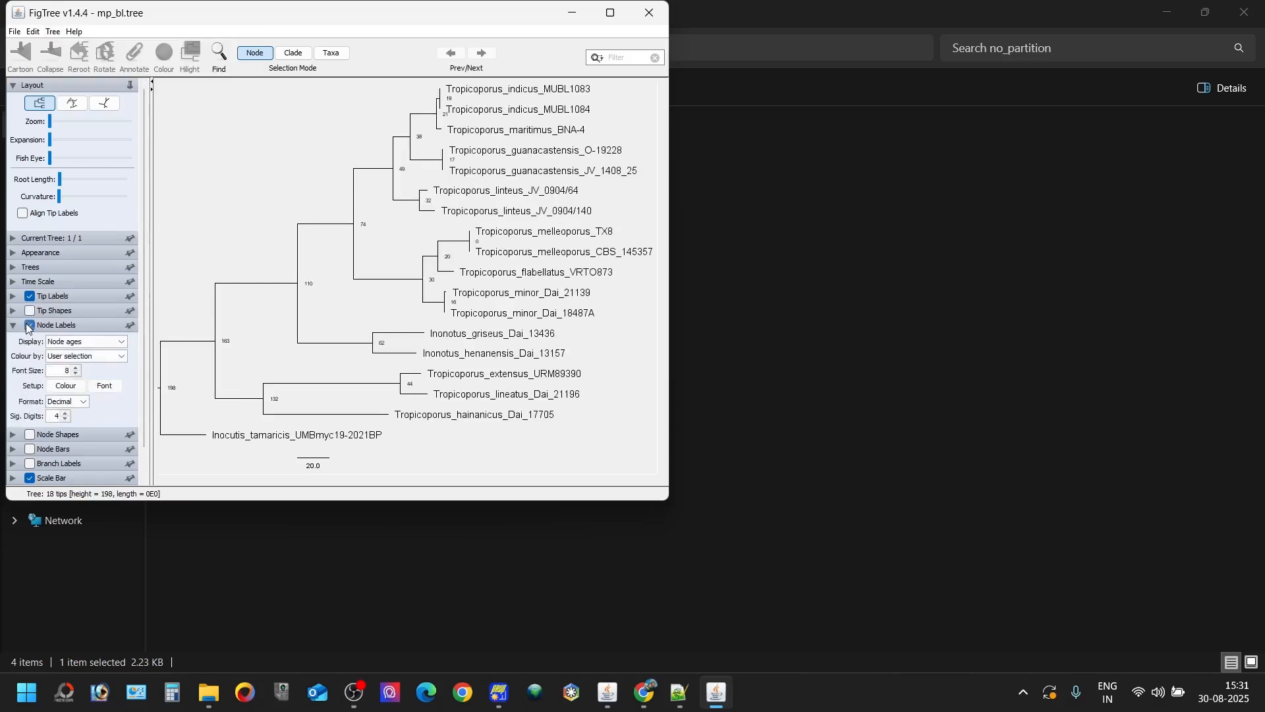
click(64, 341)
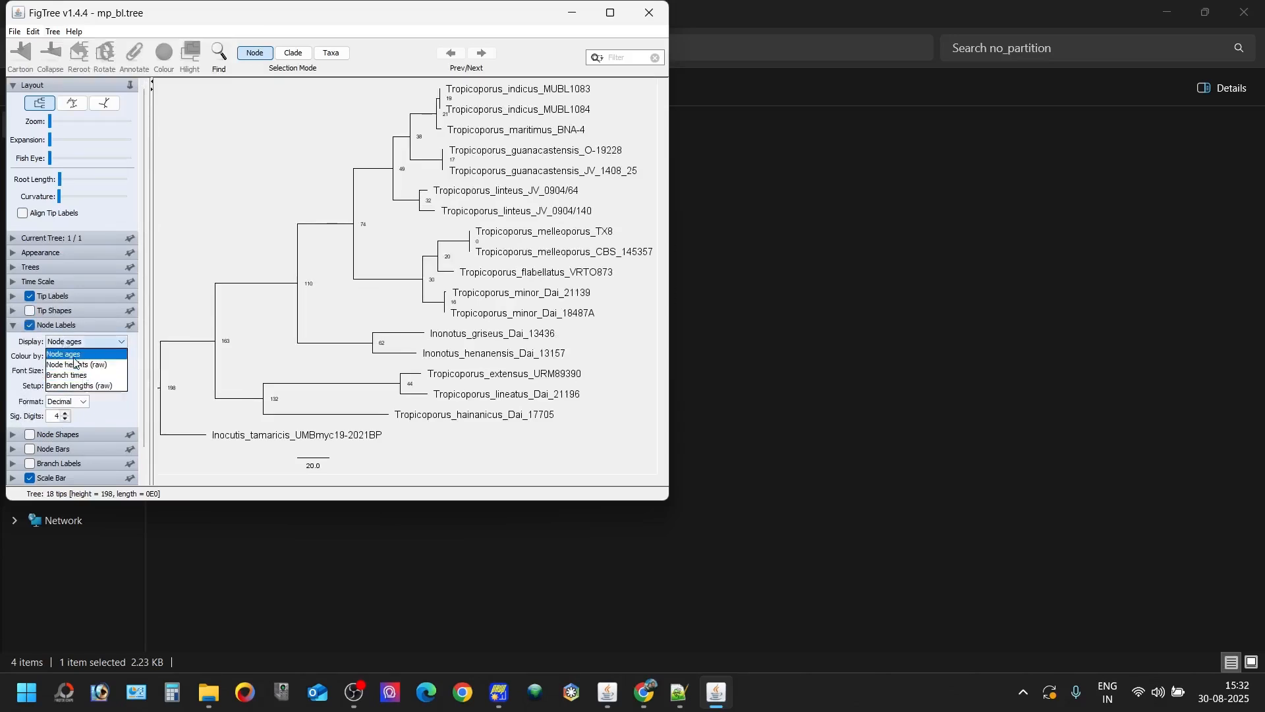
click(29, 335)
click(30, 325)
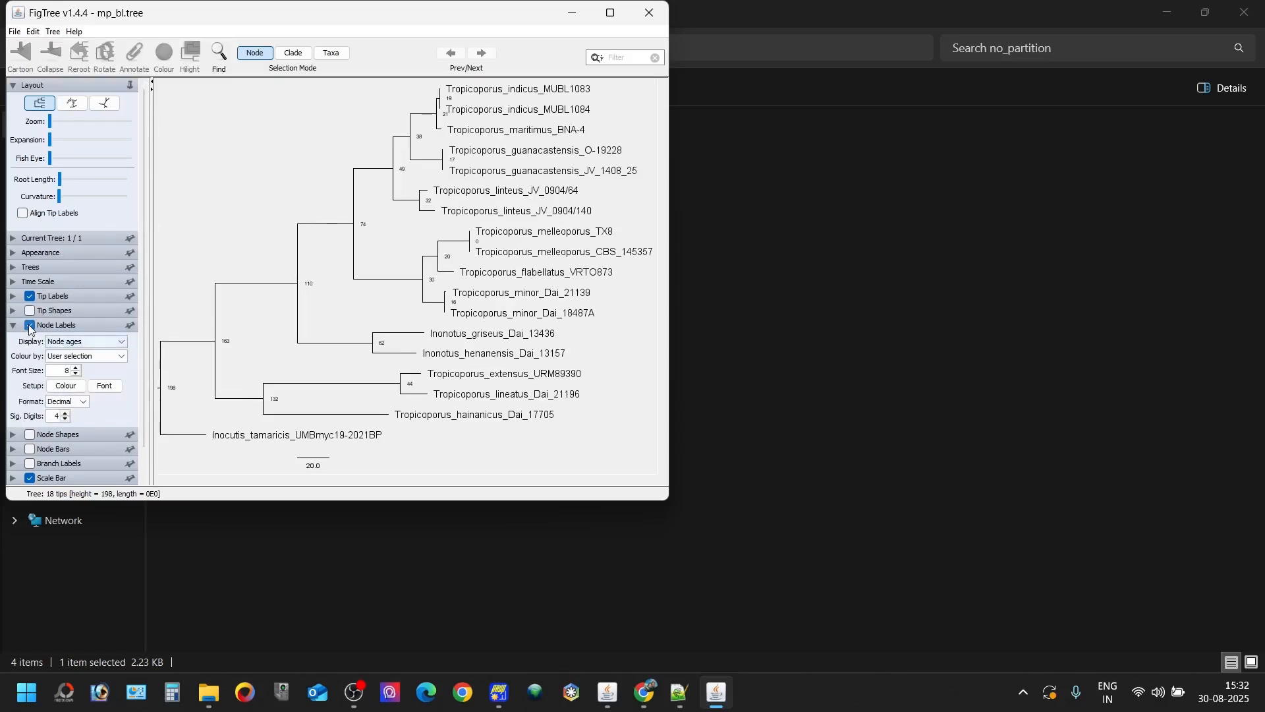
click(18, 327)
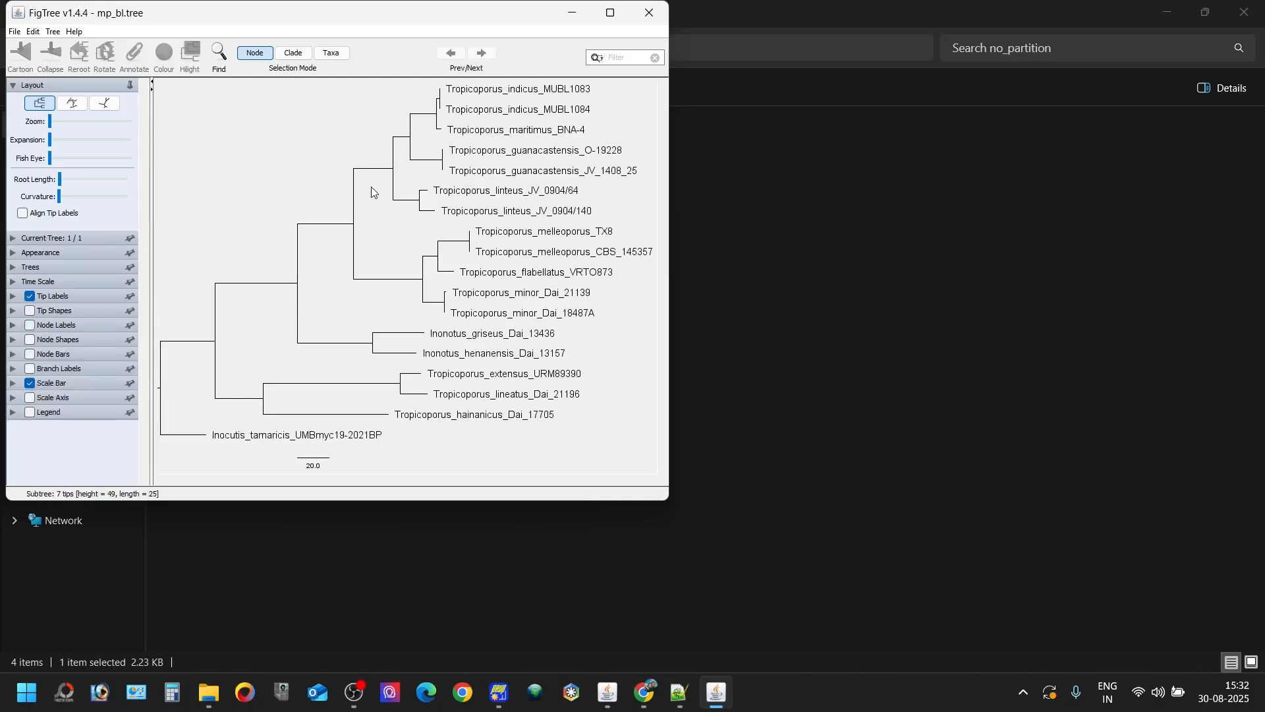
- Close FigTree, switch to PAUP*, and set up a full-heuristic bootstrap resampling 699 characters with 1000 replicates and random seed 12345
click(649, 13)
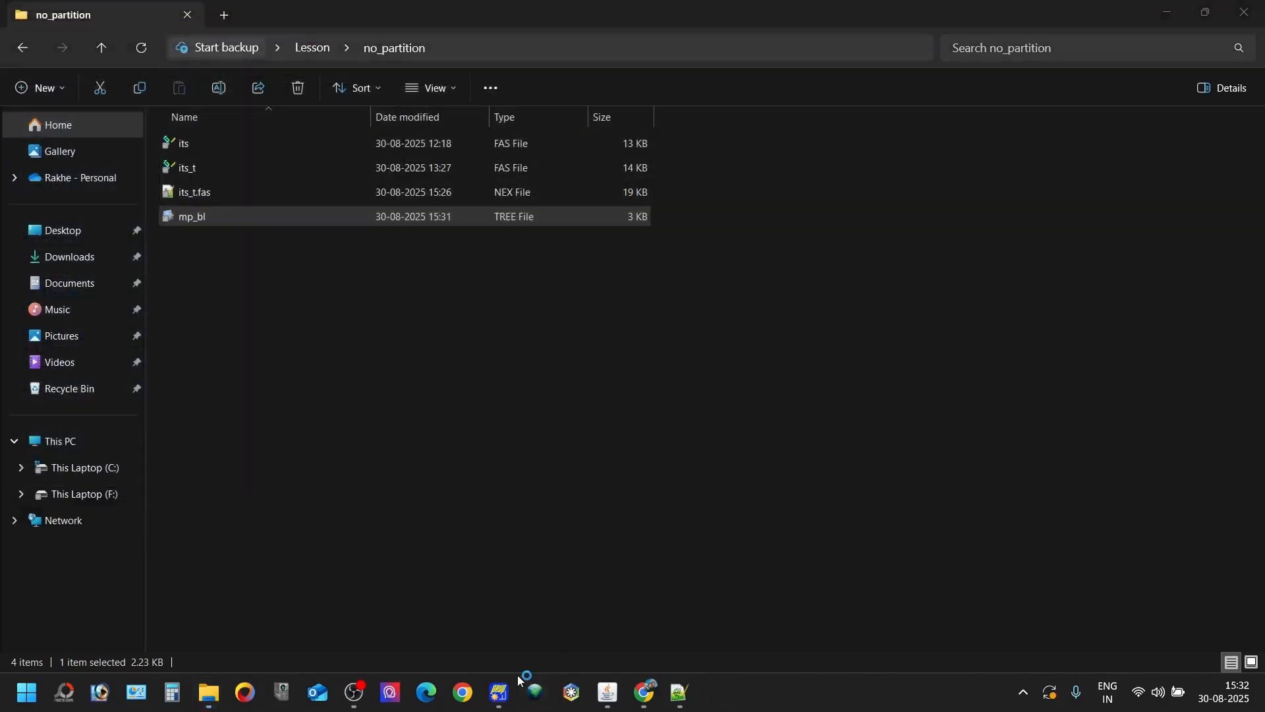
click(517, 692)
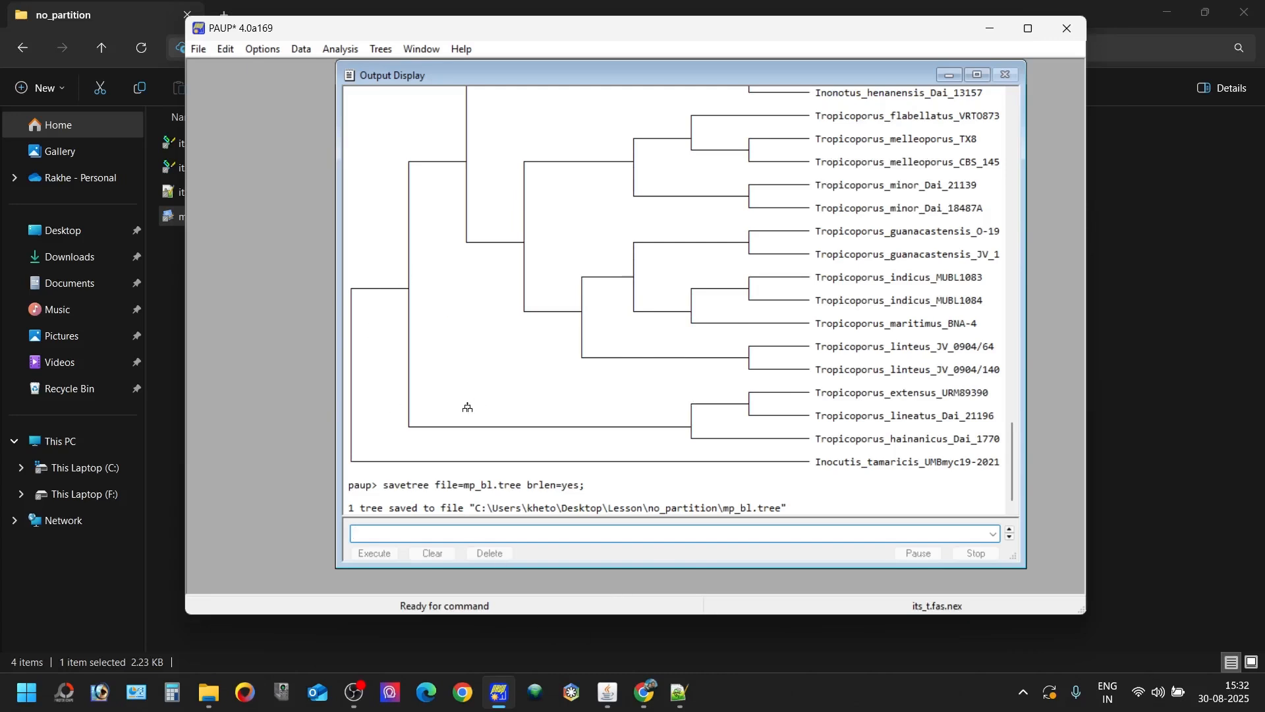
click(330, 53)
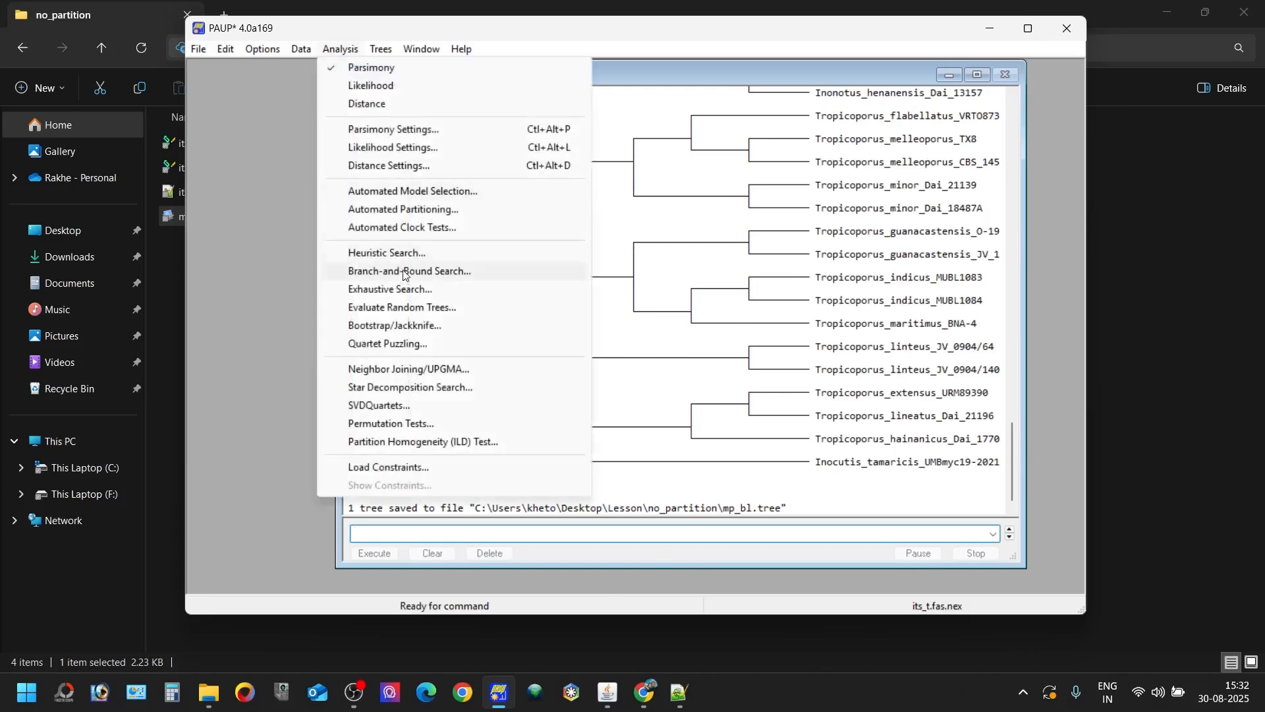
click(402, 330)
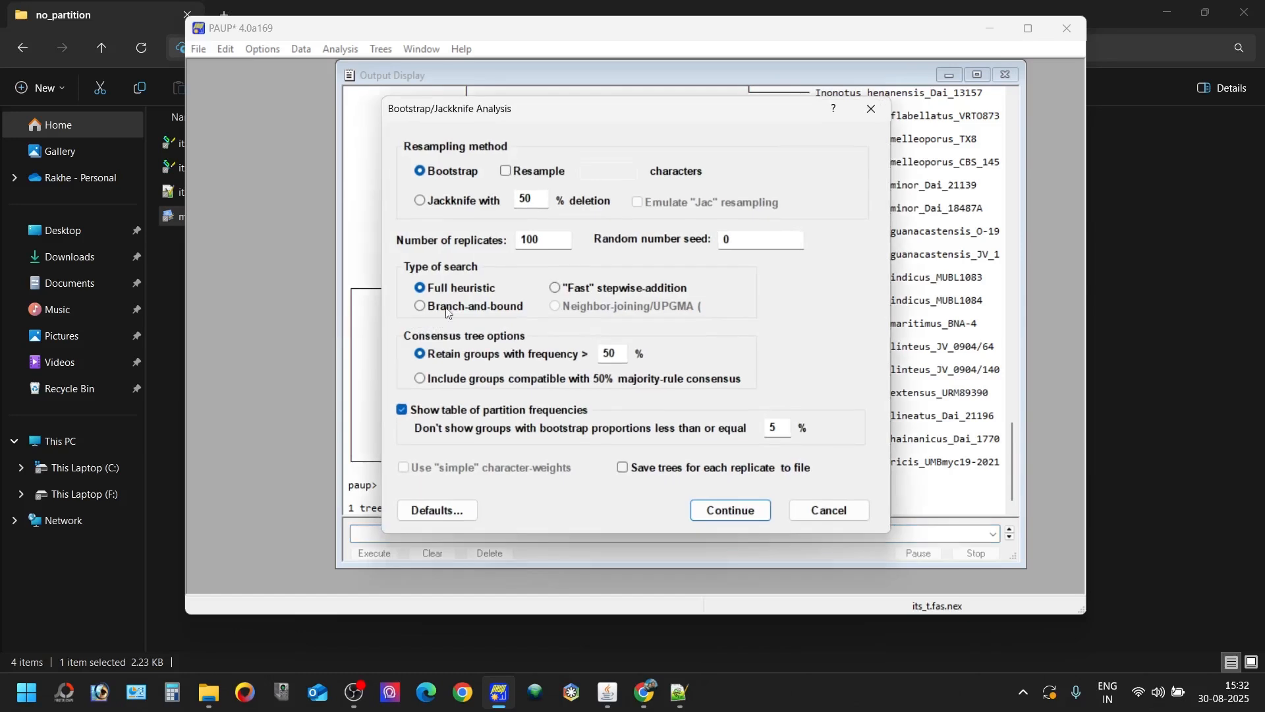
click(558, 239)
text(0)
click(506, 170)
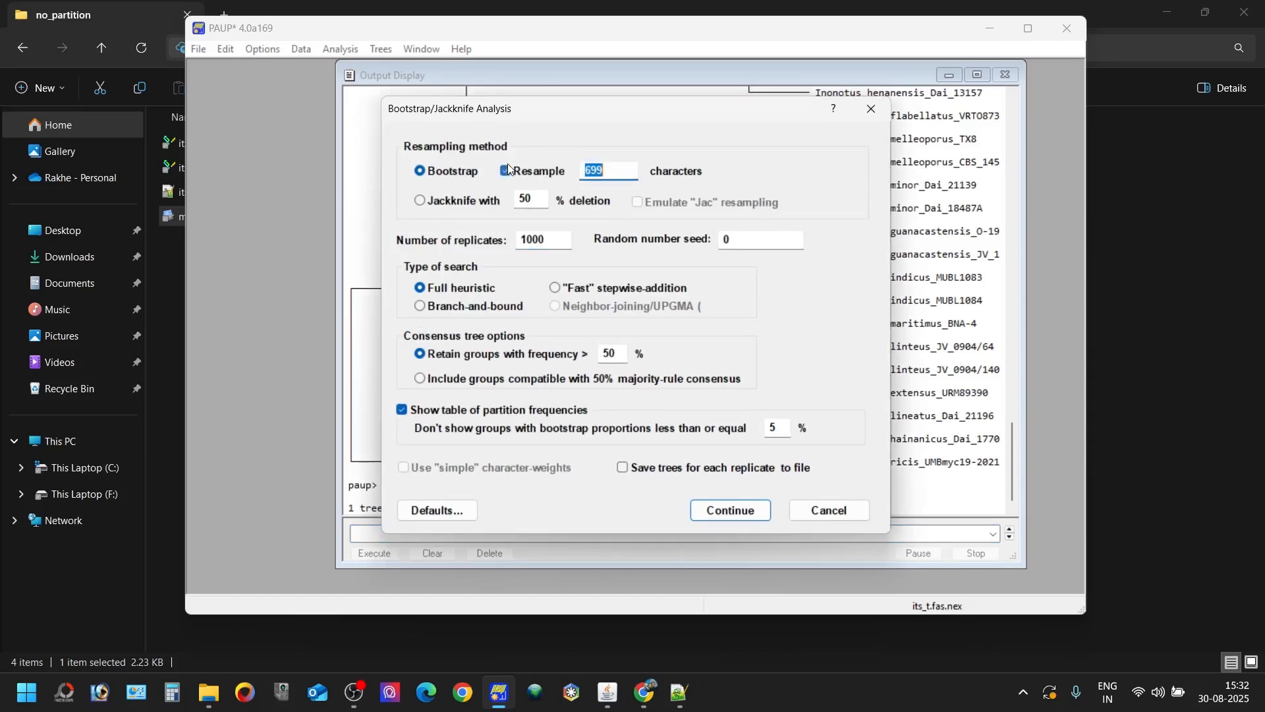
double_click(726, 239)
text(12)
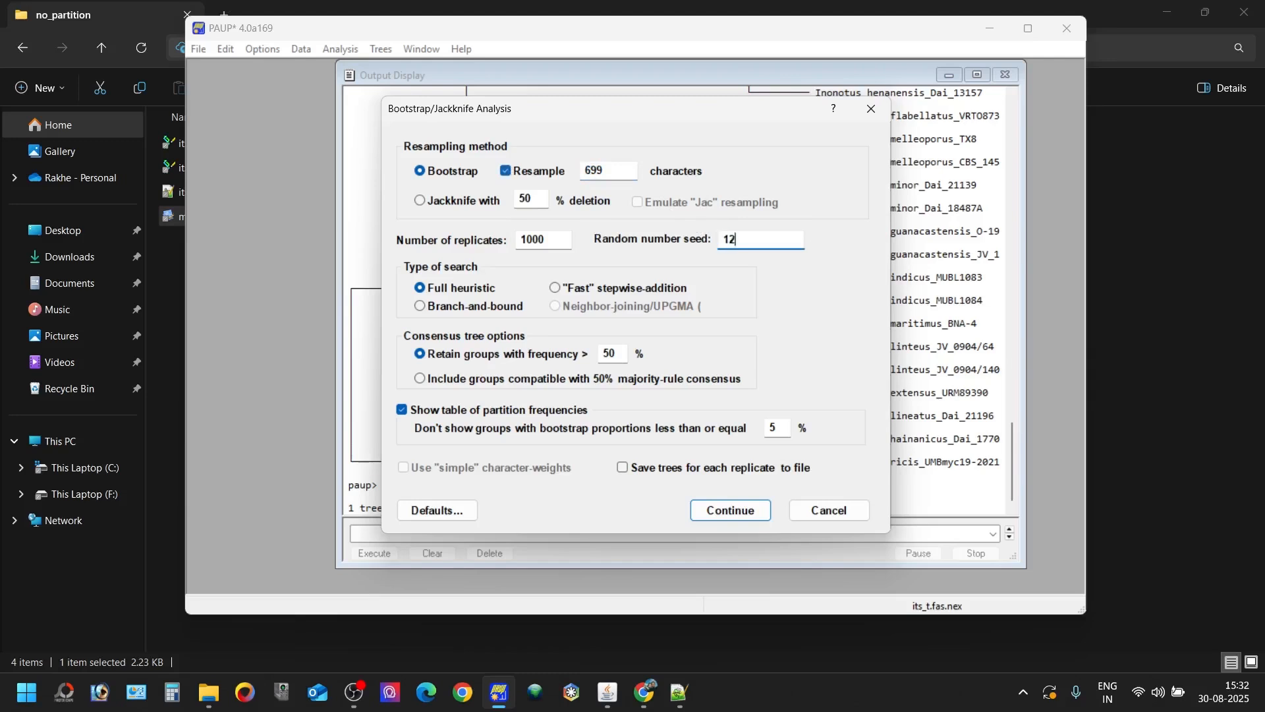
text(345)
click(730, 510)
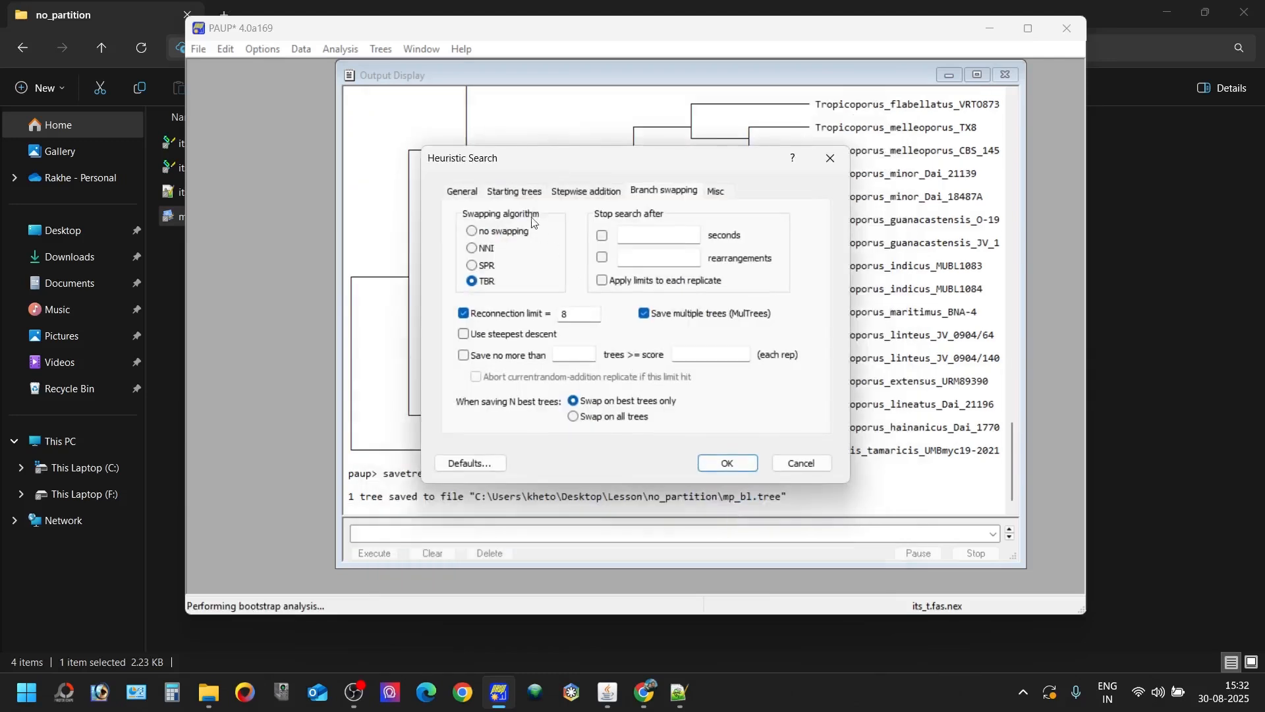
- Set the random stepwise addition sequence to 30 replicates and run the bootstrap heuristic search
click(590, 195)
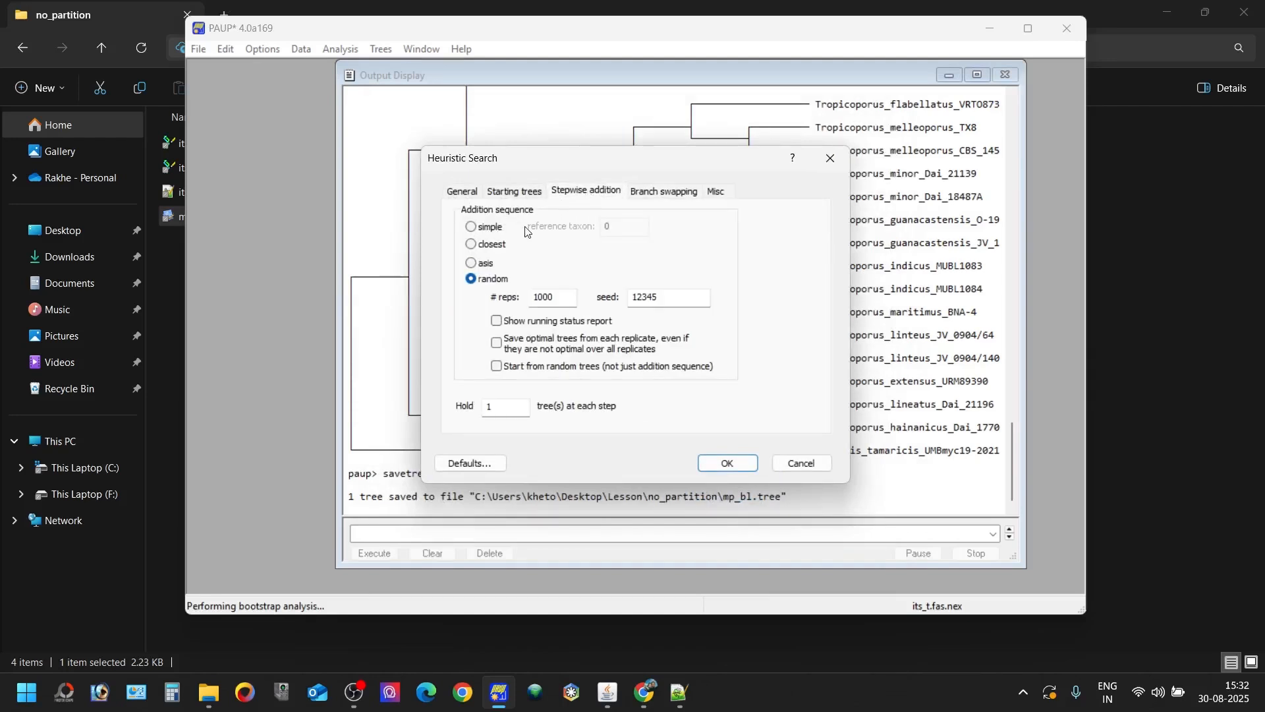
click(559, 300)
key(BackSpace)
key(BackSpace)
key(BackSpace)
text(50)
key(BackSpace)
key(BackSpace)
text(100)
key(BackSpace)
key(BackSpace)
key(BackSpace)
text(20)
key(BackSpace)
text(0)
key(BackSpace)
key(BackSpace)
text(30)
click(728, 463)
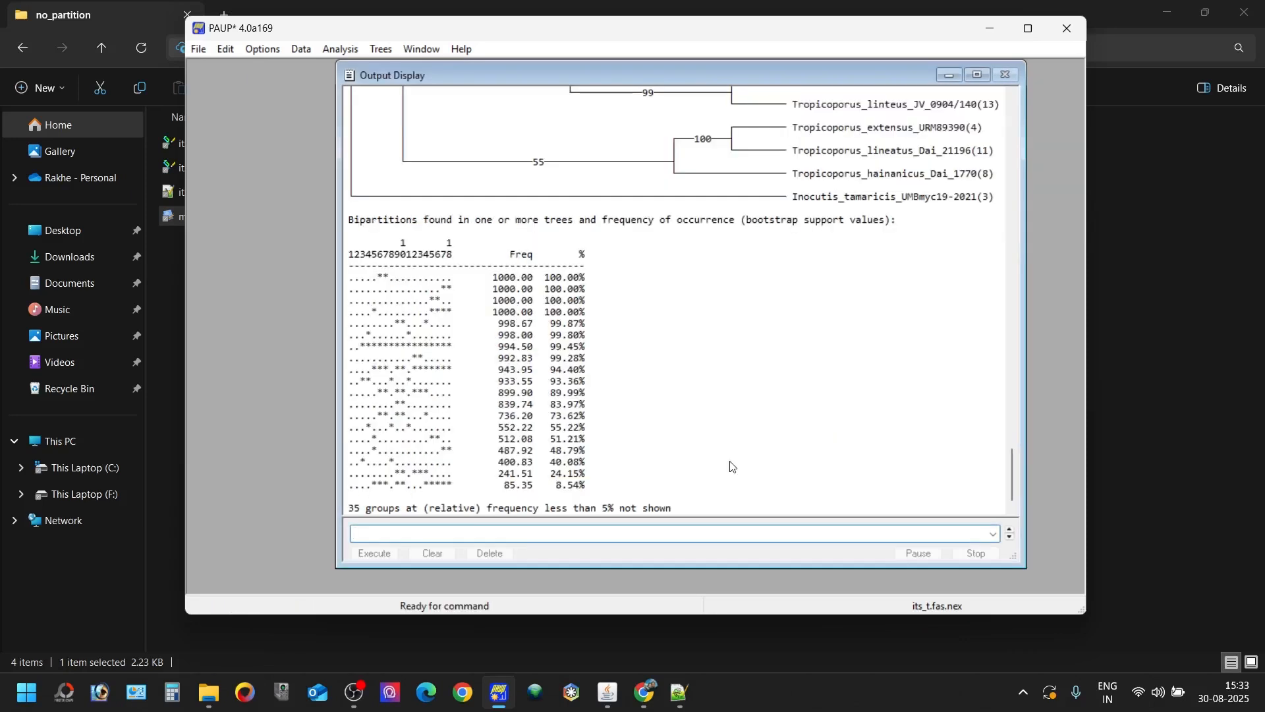
- Review the bootstrap consensus output and try to save the tree with savetree file=mp_bs.tree form=1 to=1 saveboop=nodelabels
drag(1014, 471, 1011, 437)
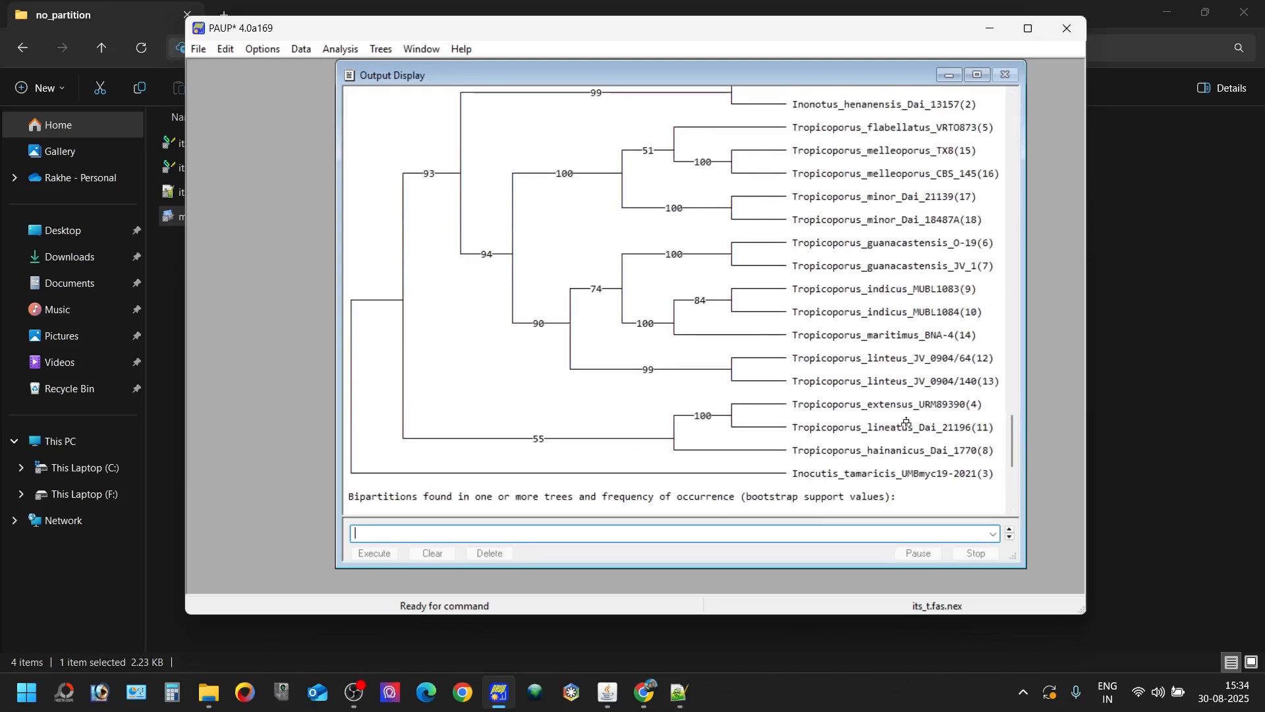
scroll(1013, 458, down, 5)
scroll(1015, 462, down, 3)
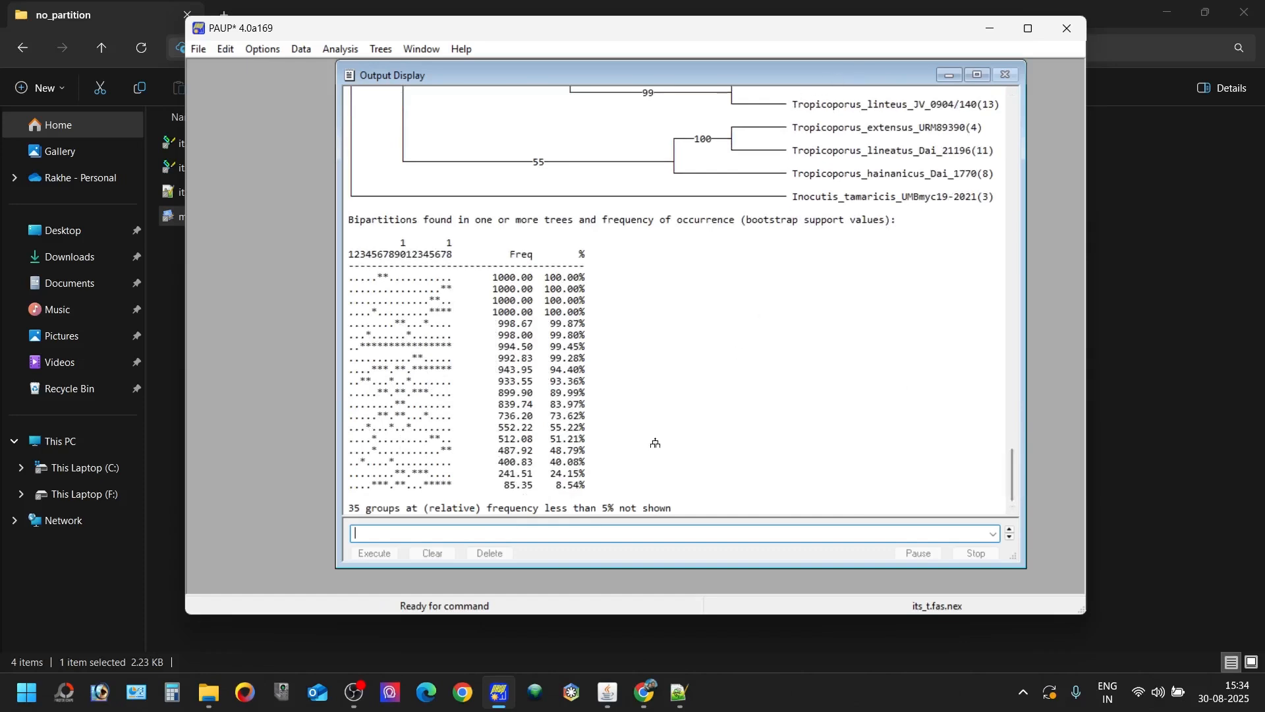
text(save)
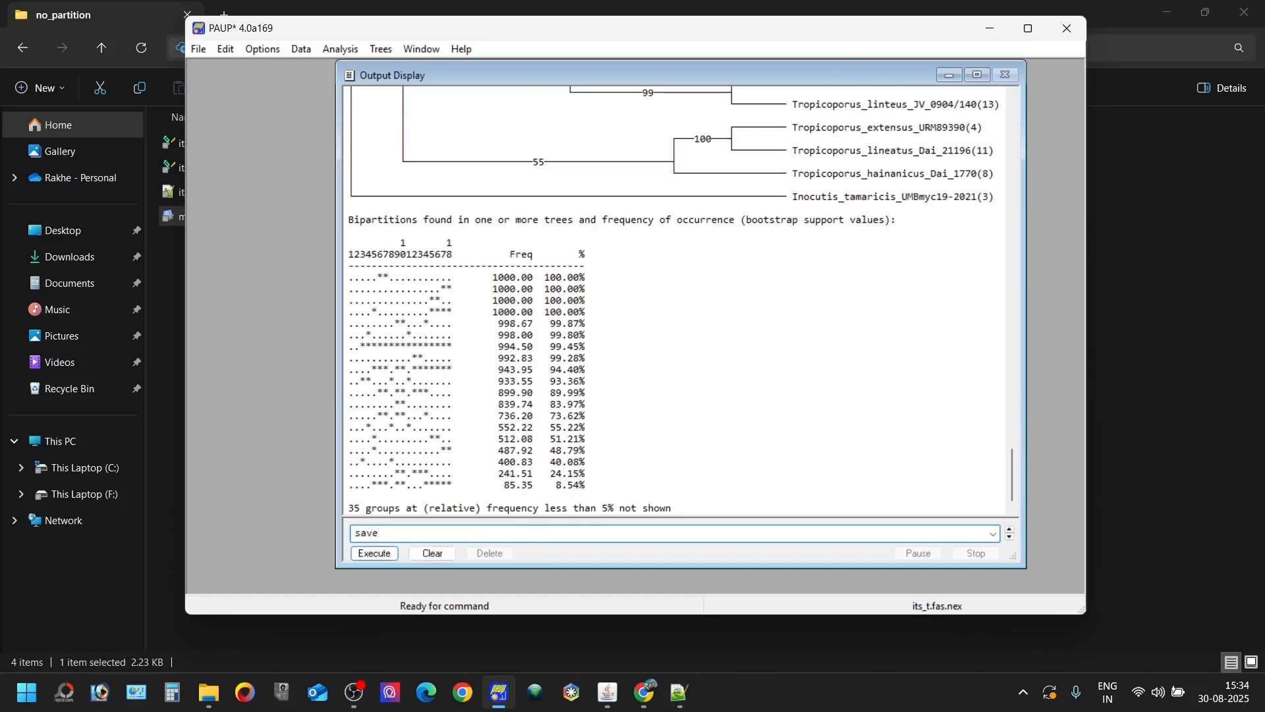
text(tree file=mp_bs.tree)
text(f)
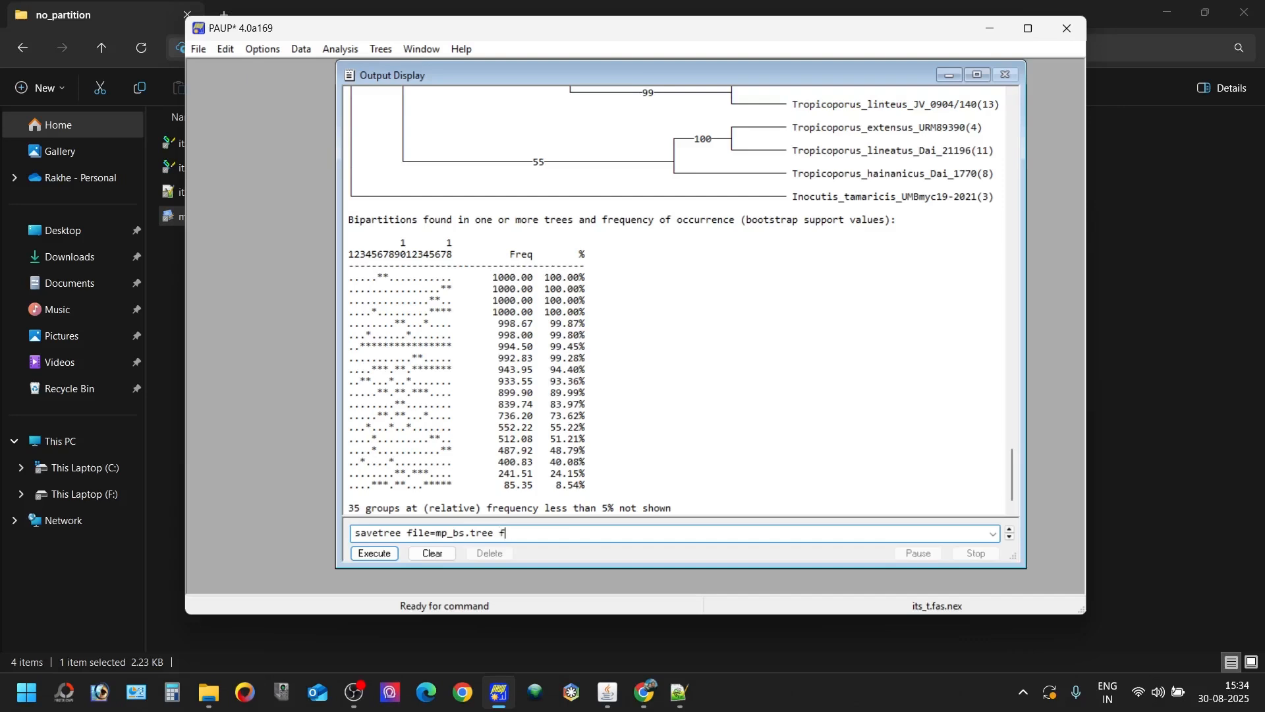
text(orm=1 to)
key(BackSpace)
text(=1)
text(saveboop=node)
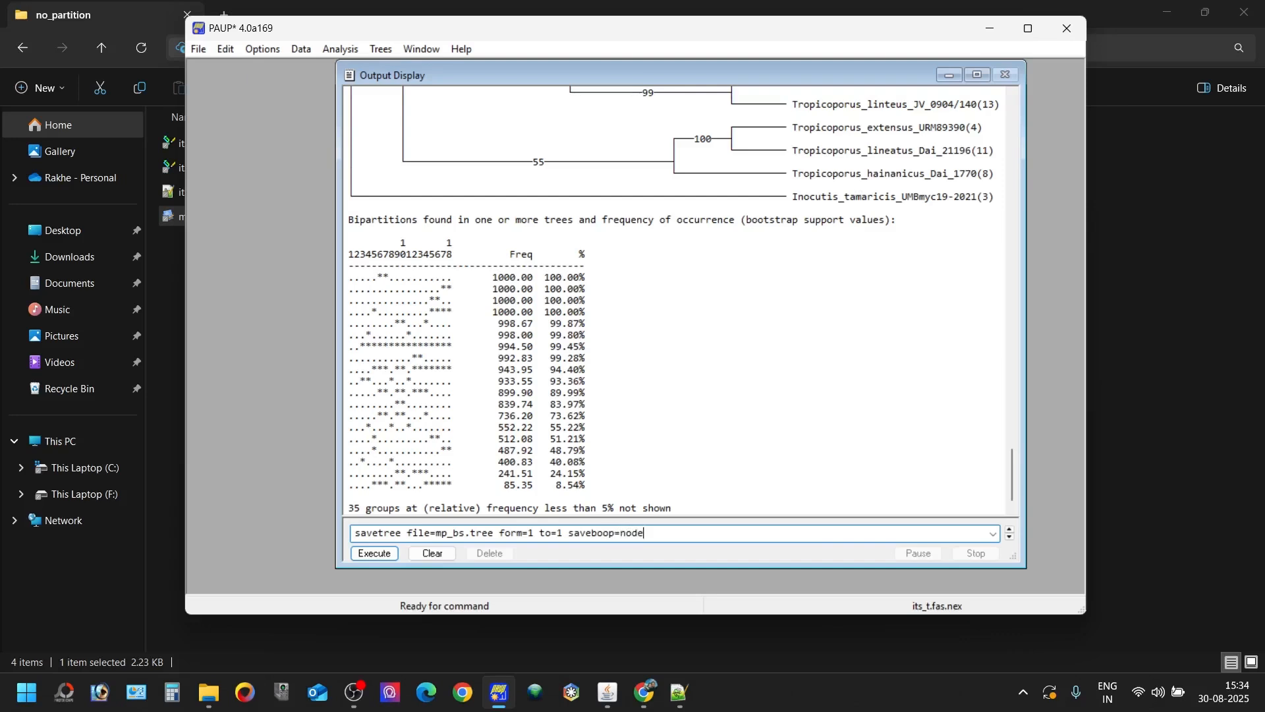
text(1abels;)
key(Return)
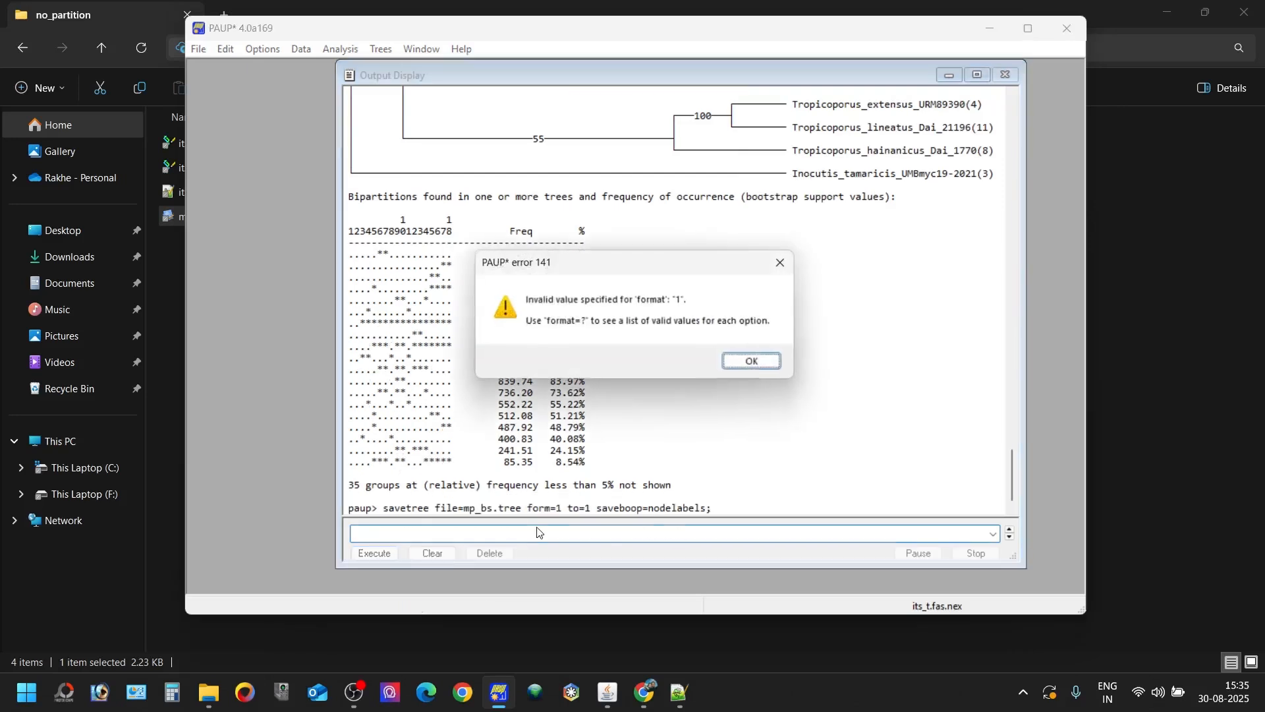
click(754, 362)
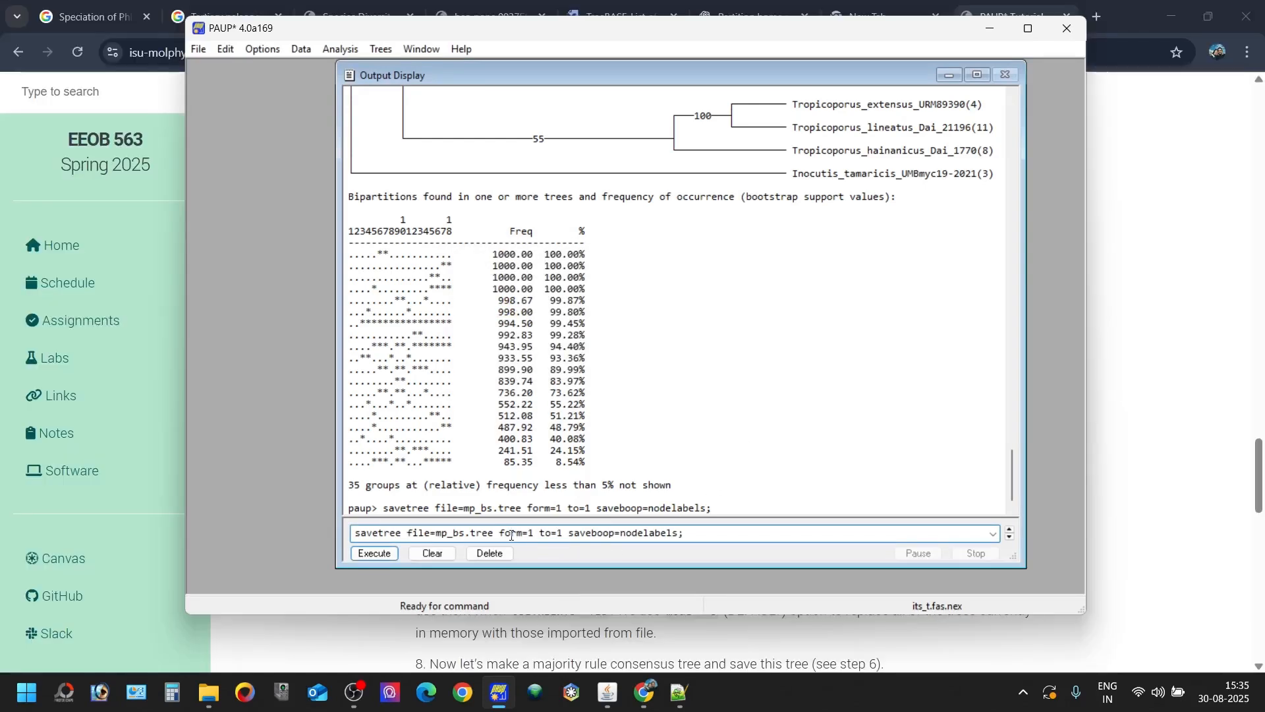
- Correct the savetree command to use from=1 and savebootp=nodelabels, and execute it to save mp_bs.tree
click(512, 535)
key(BackSpace)
text(o)
key(Return)
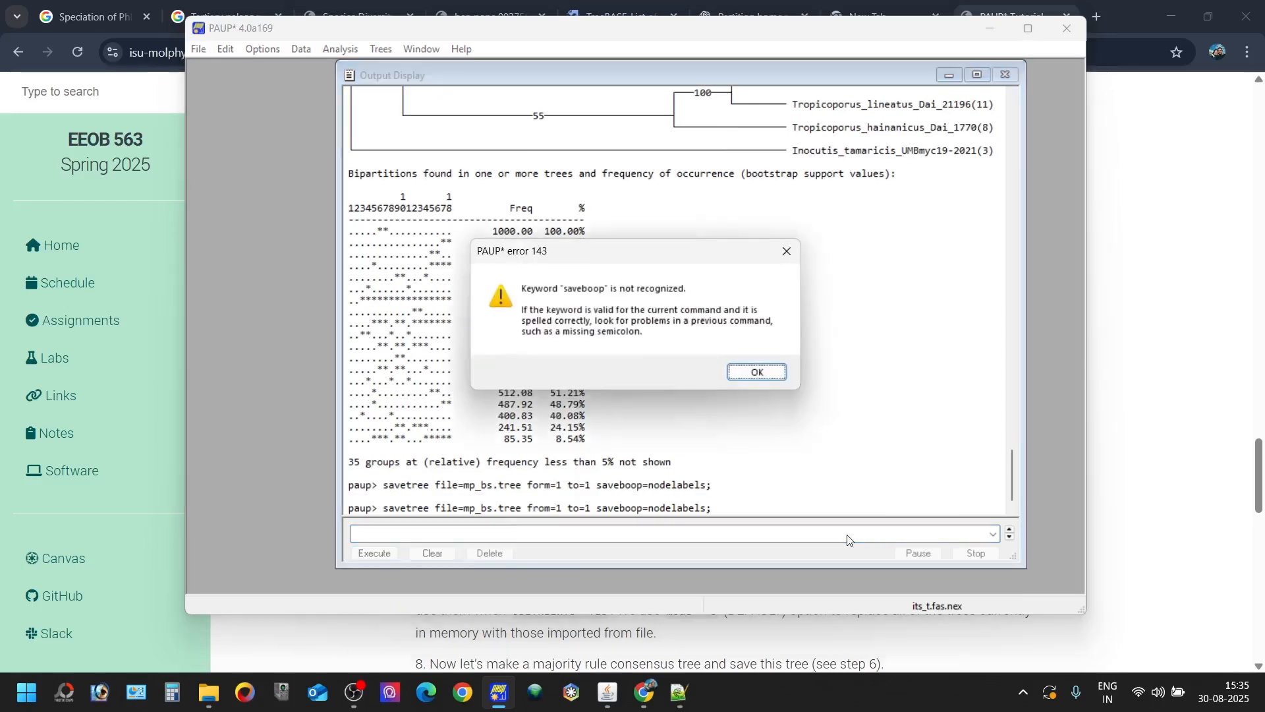
click(756, 370)
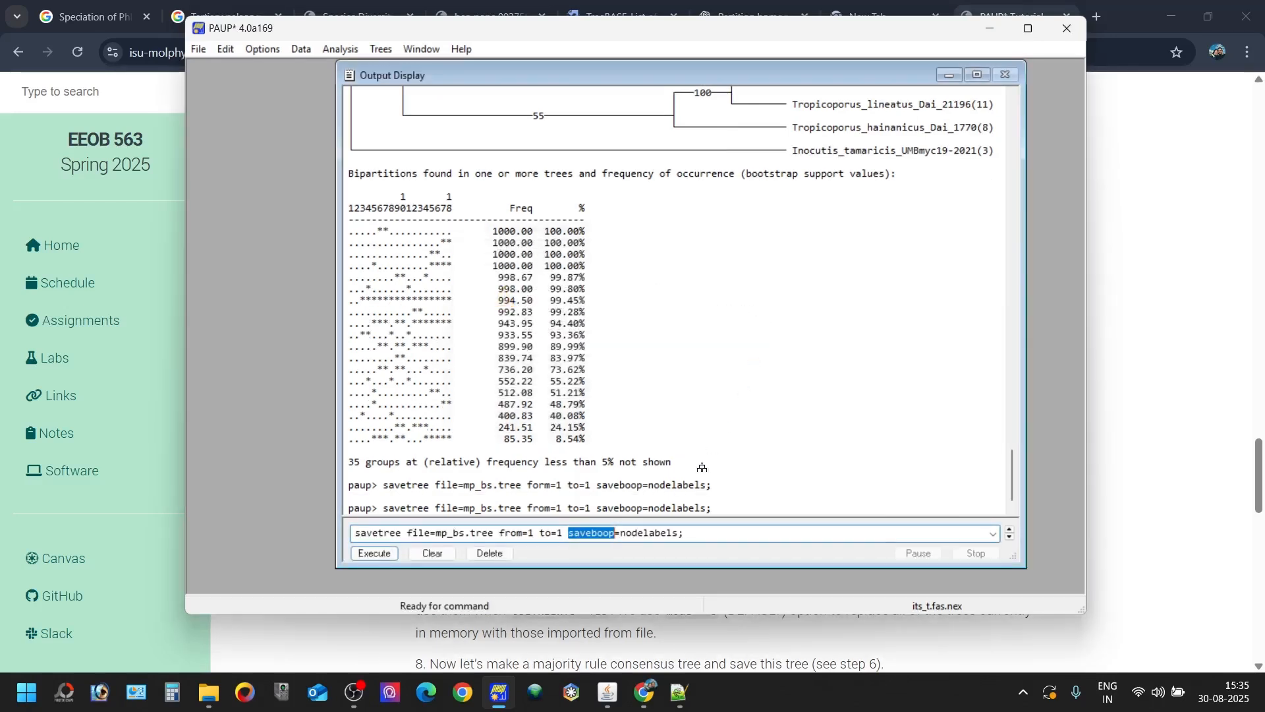
click(610, 531)
text(t)
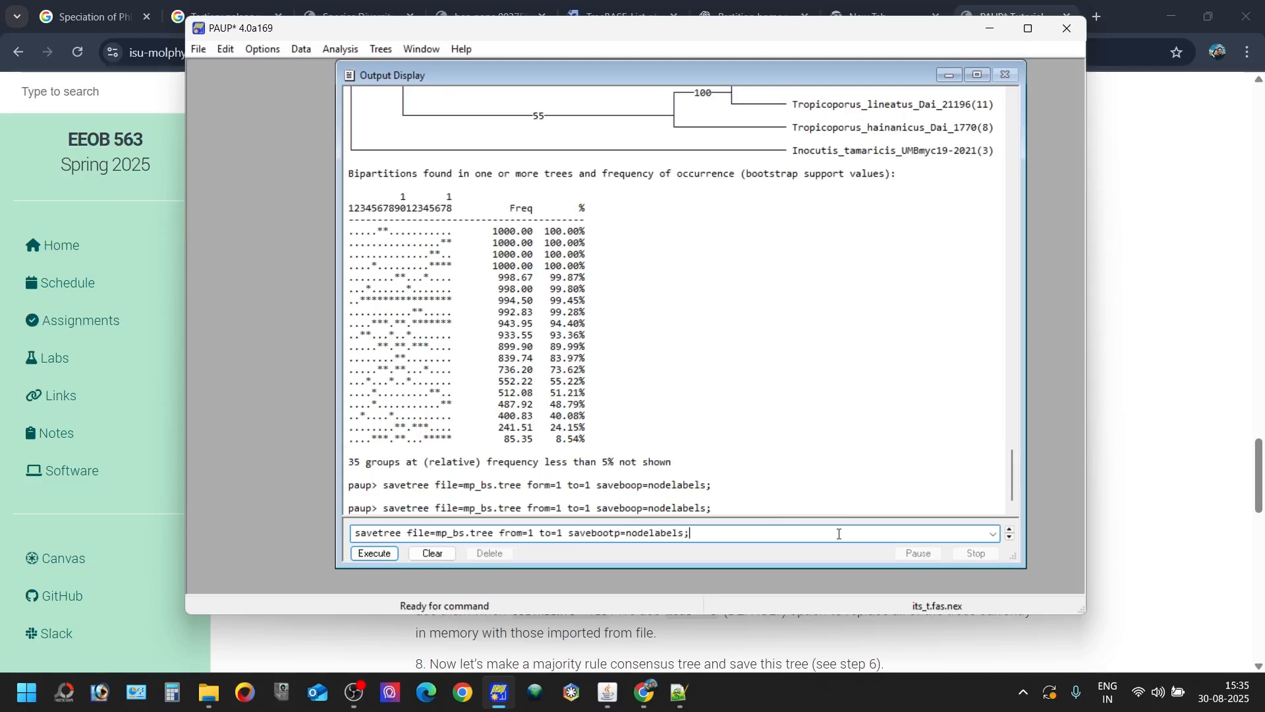
key(Return)
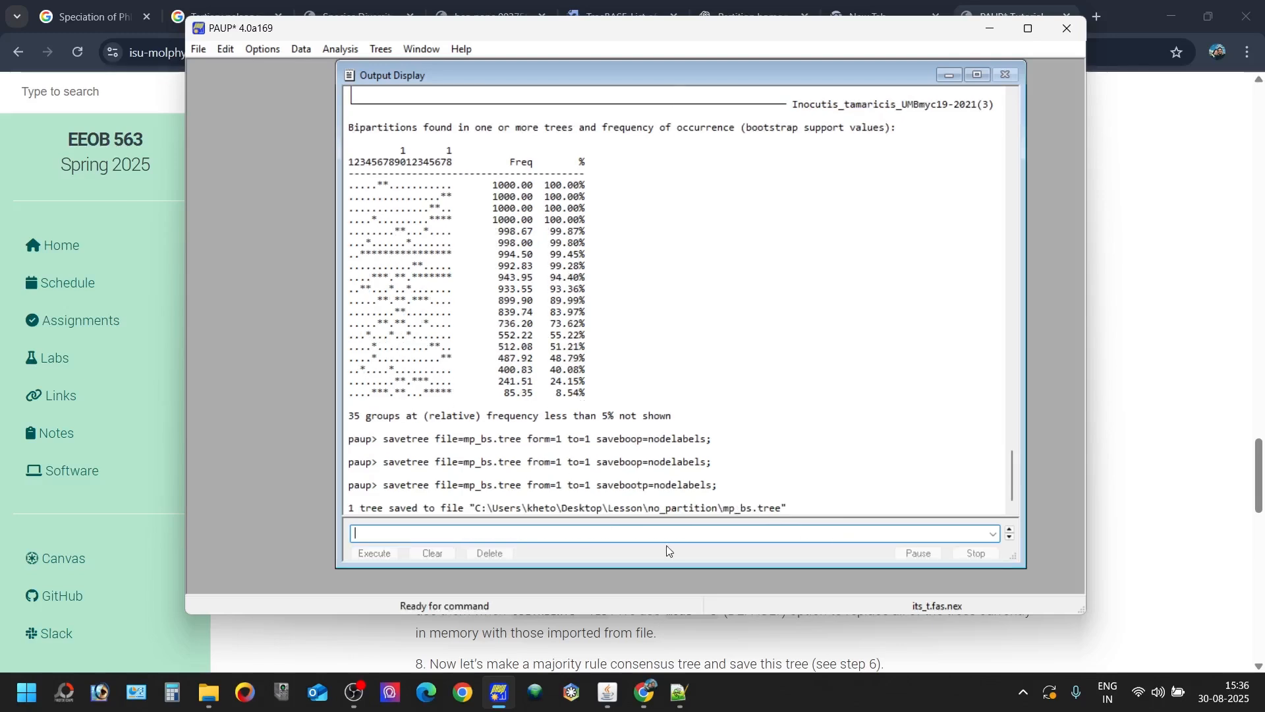
- Open mp_bs.tree from the no_partition folder in FigTree, naming the node values bs
click(1171, 16)
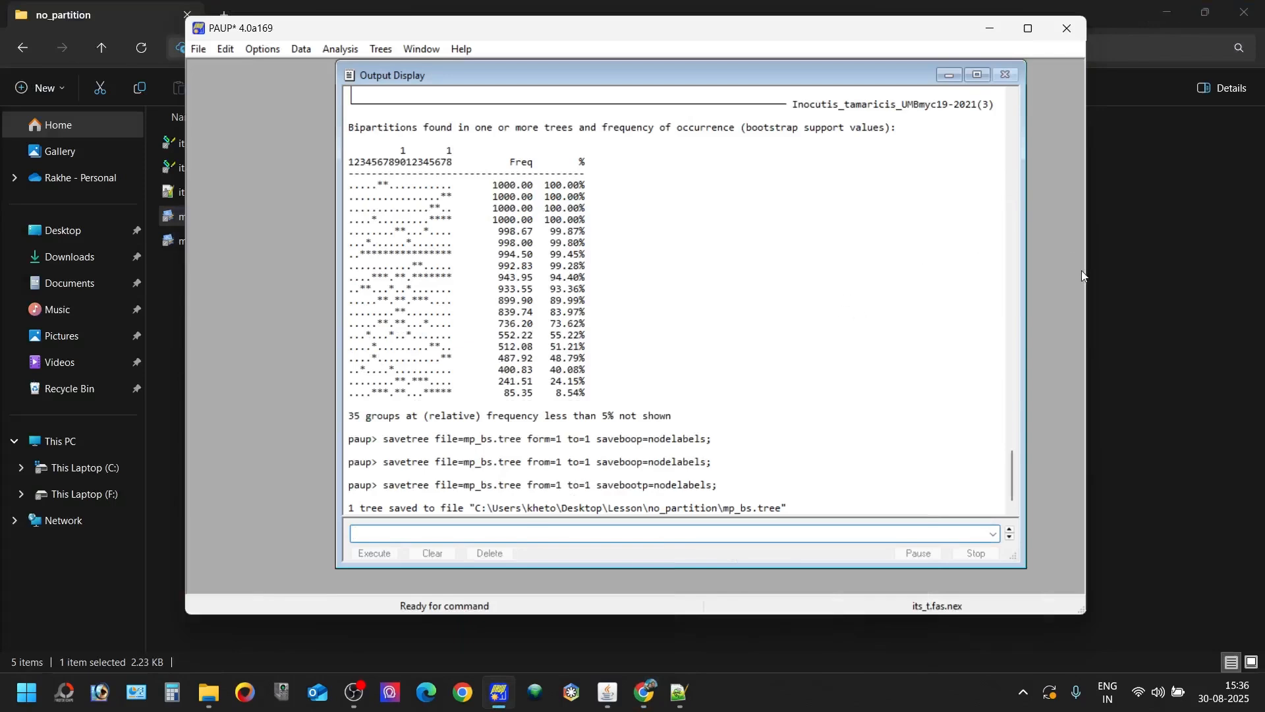
click(1098, 274)
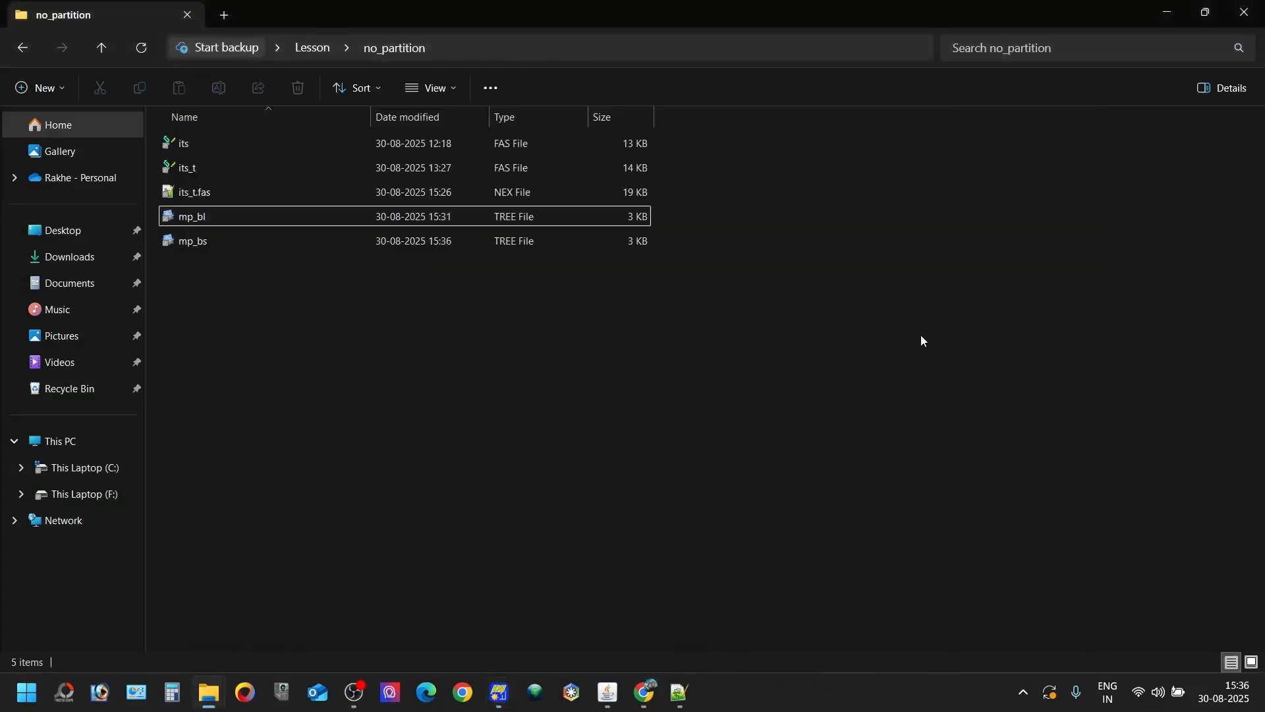
double_click(445, 249)
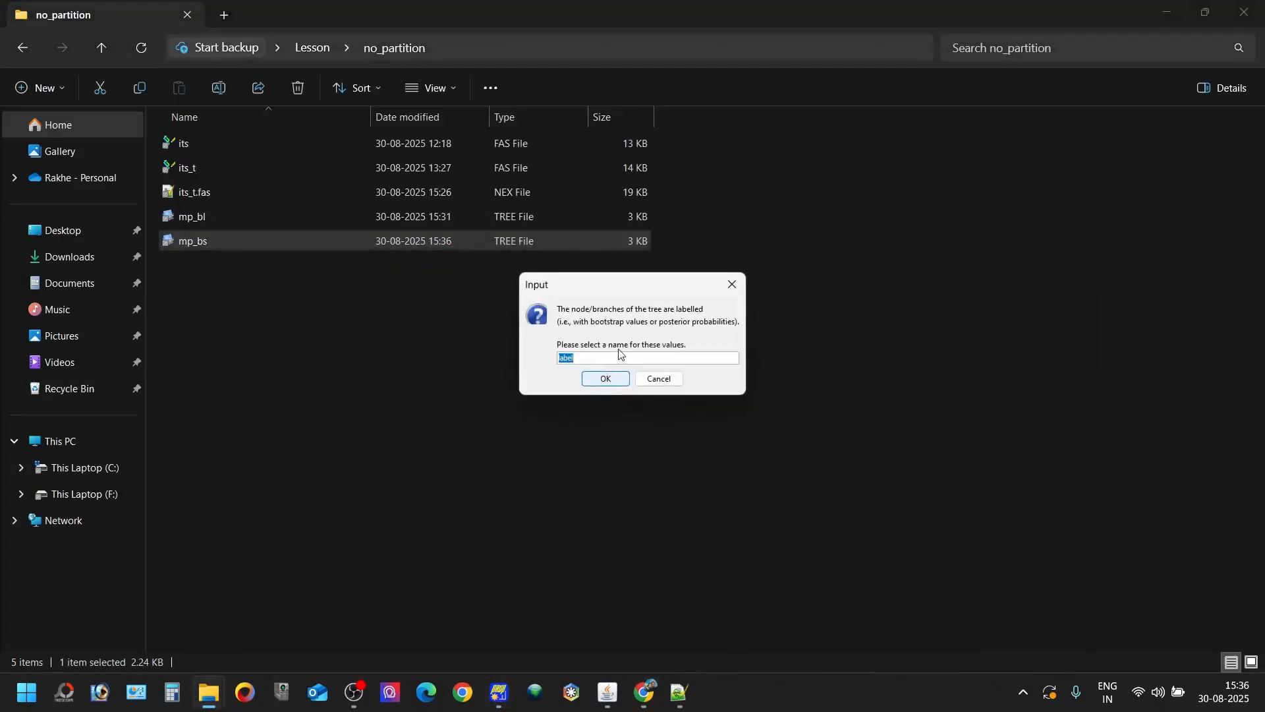
text(bs)
key(Return)
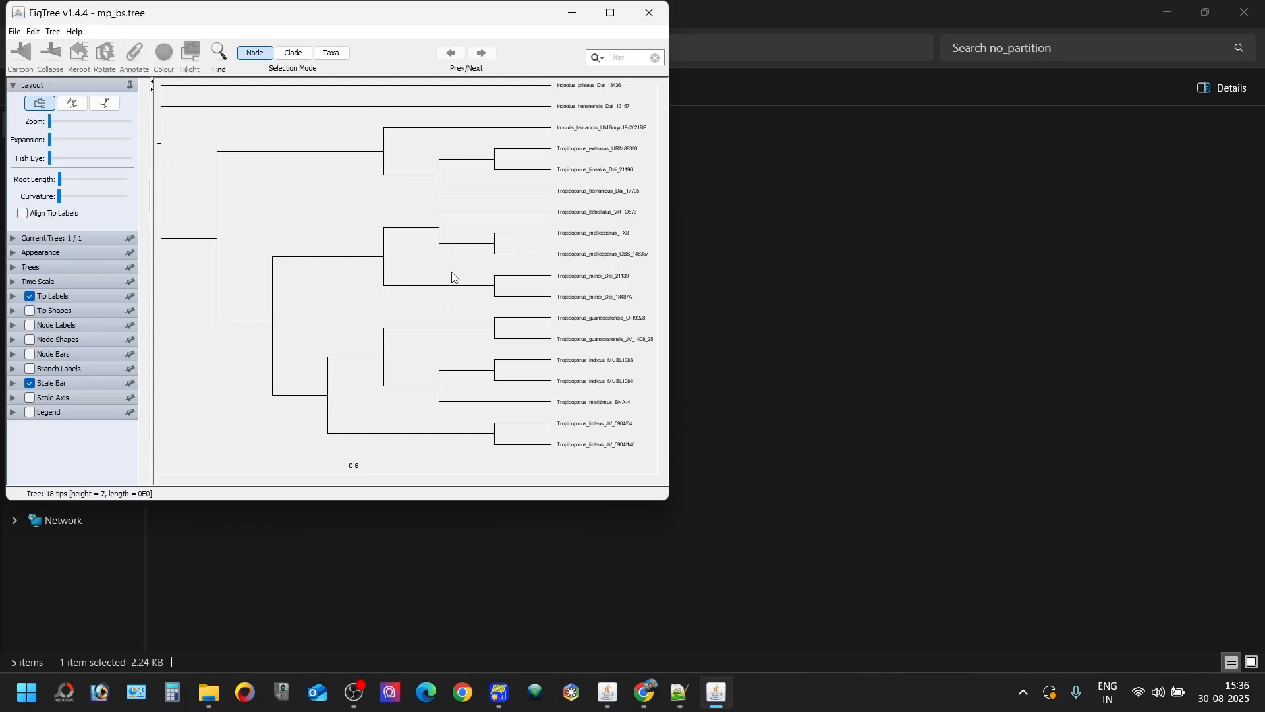
- Display the bs values as node labels and set their font size to 13
click(12, 325)
click(71, 341)
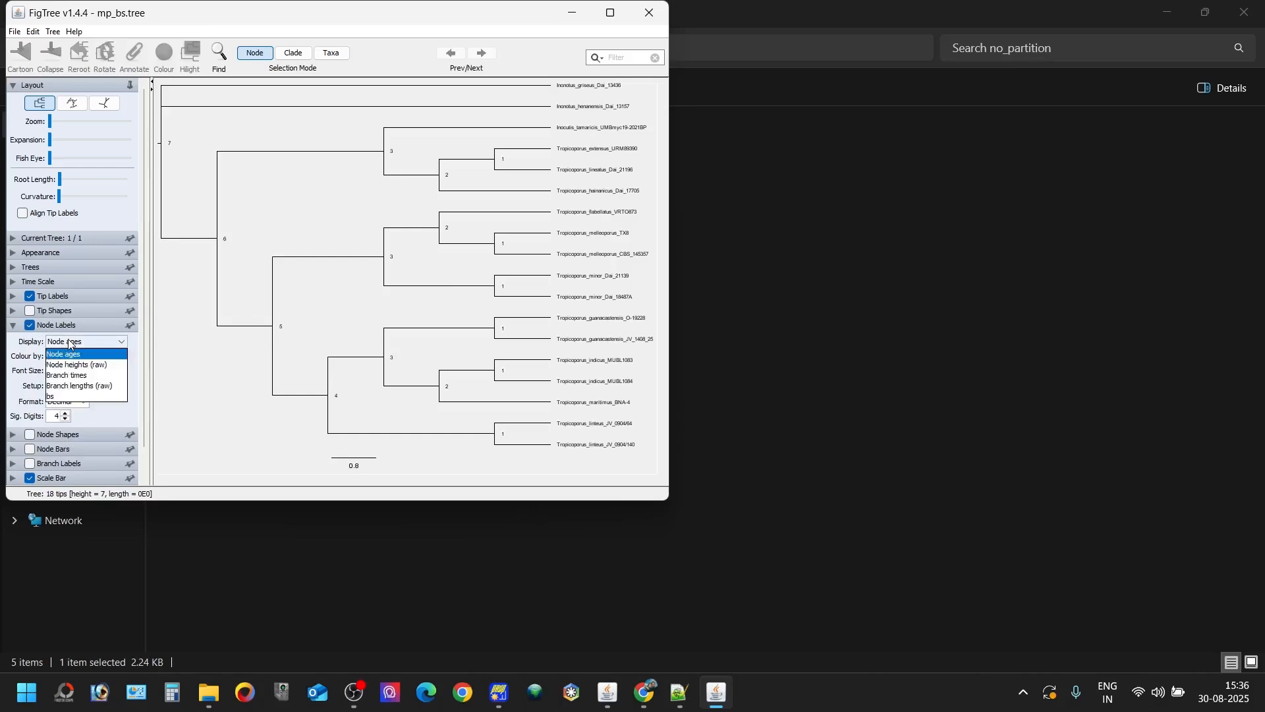
click(53, 396)
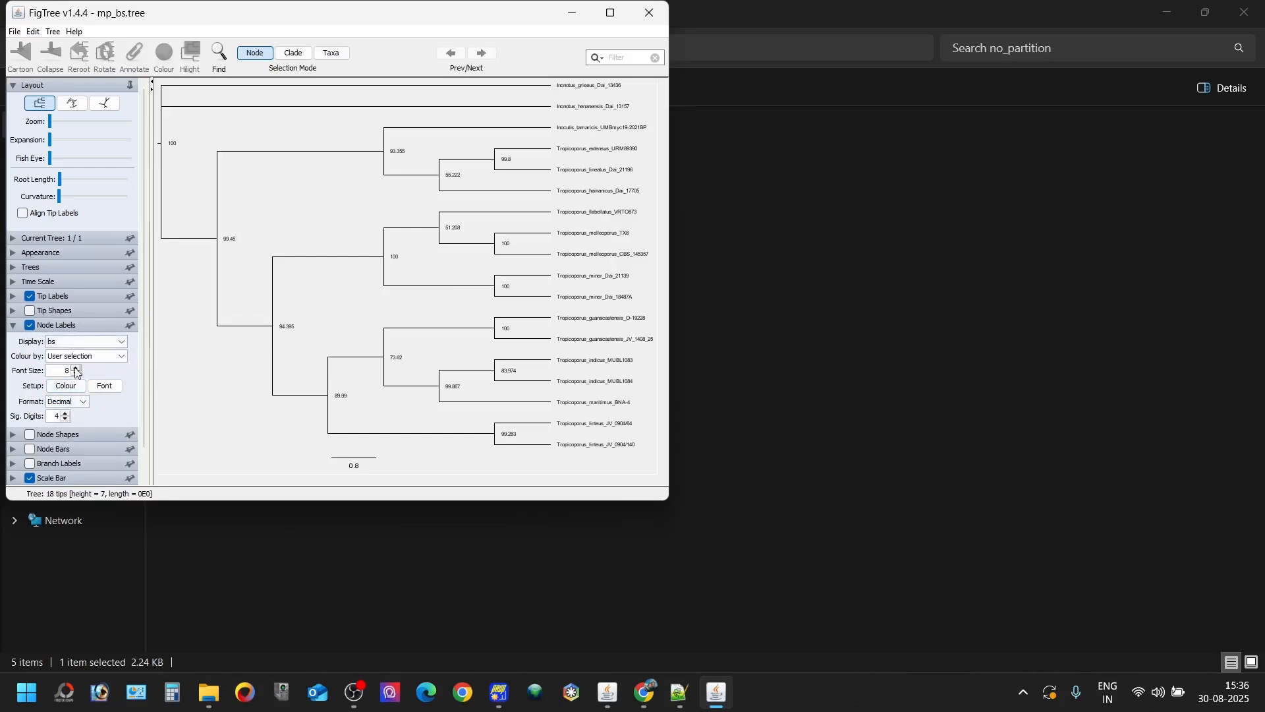
click(76, 368)
click(76, 368)
click(76, 368)
click(76, 369)
click(76, 368)
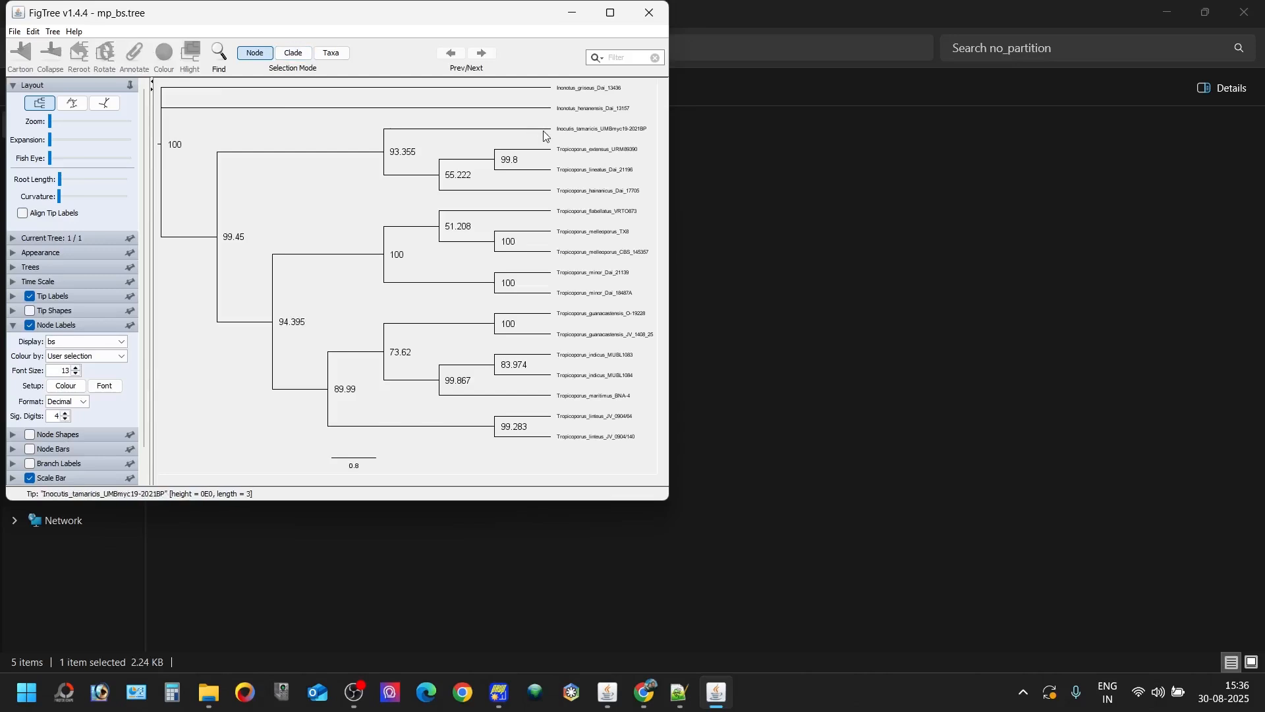
- Reroot the bootstrap tree on the Inocutis_tamaricis_UMBmyc19-2021BP branch and move its window aside
click(494, 131)
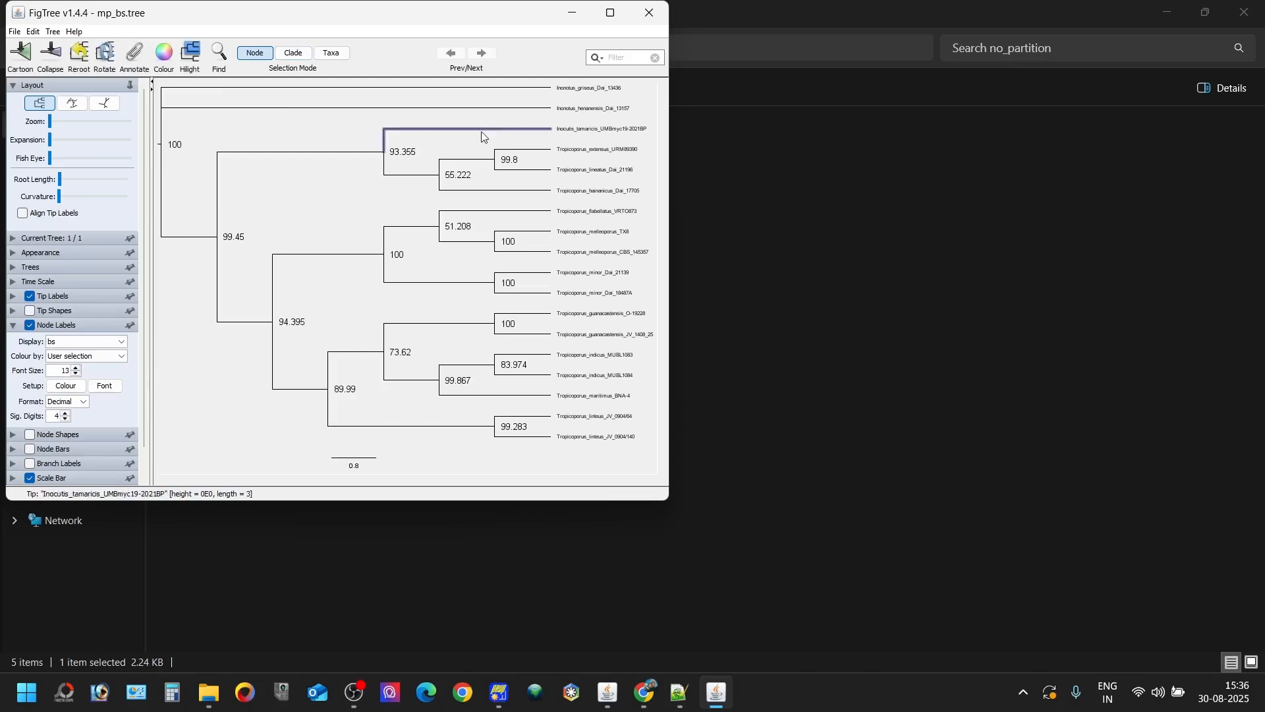
click(82, 53)
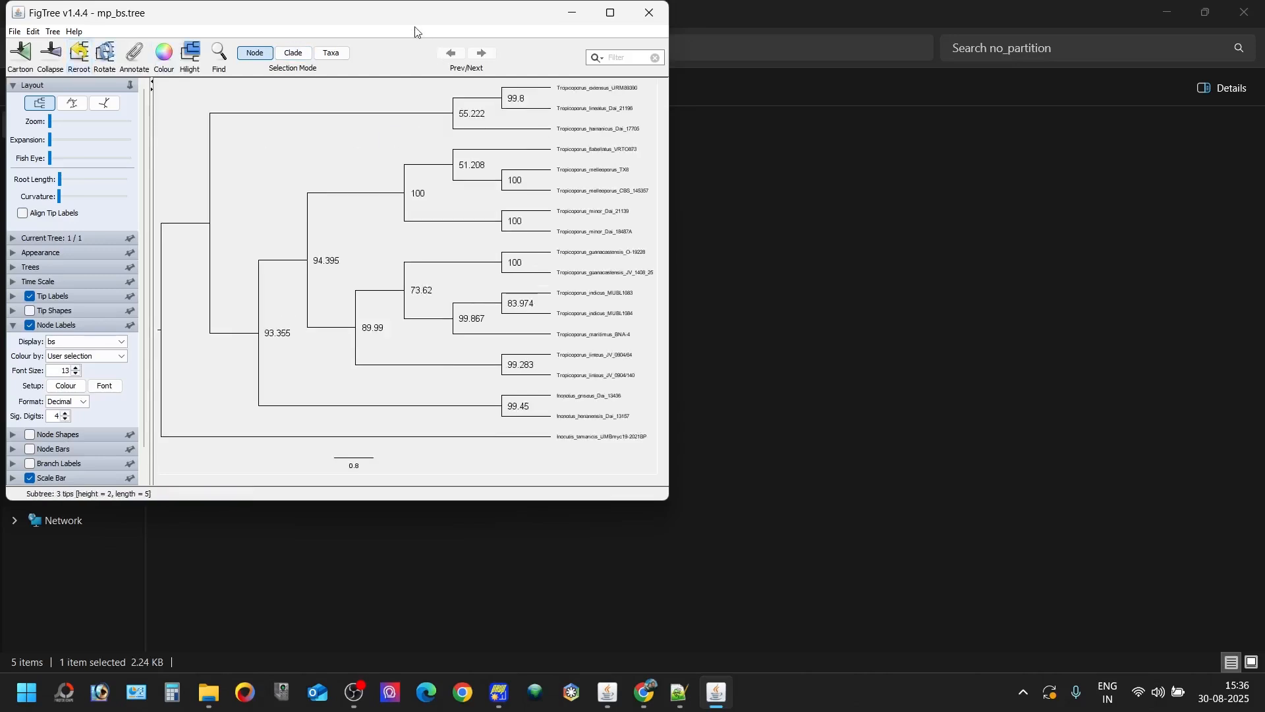
drag(409, 22, 704, 145)
- Open mp_bl.tree in a second FigTree window and minimize the folder and text editor windows behind it
click(196, 217)
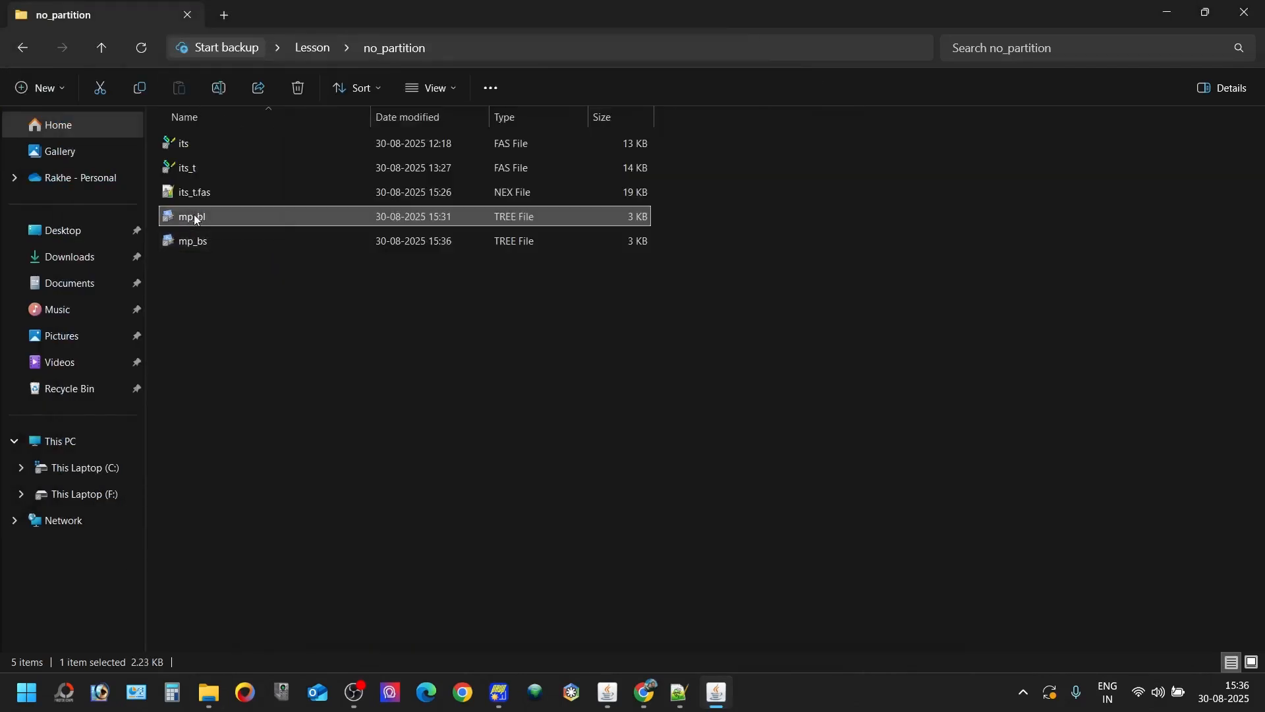
double_click(196, 218)
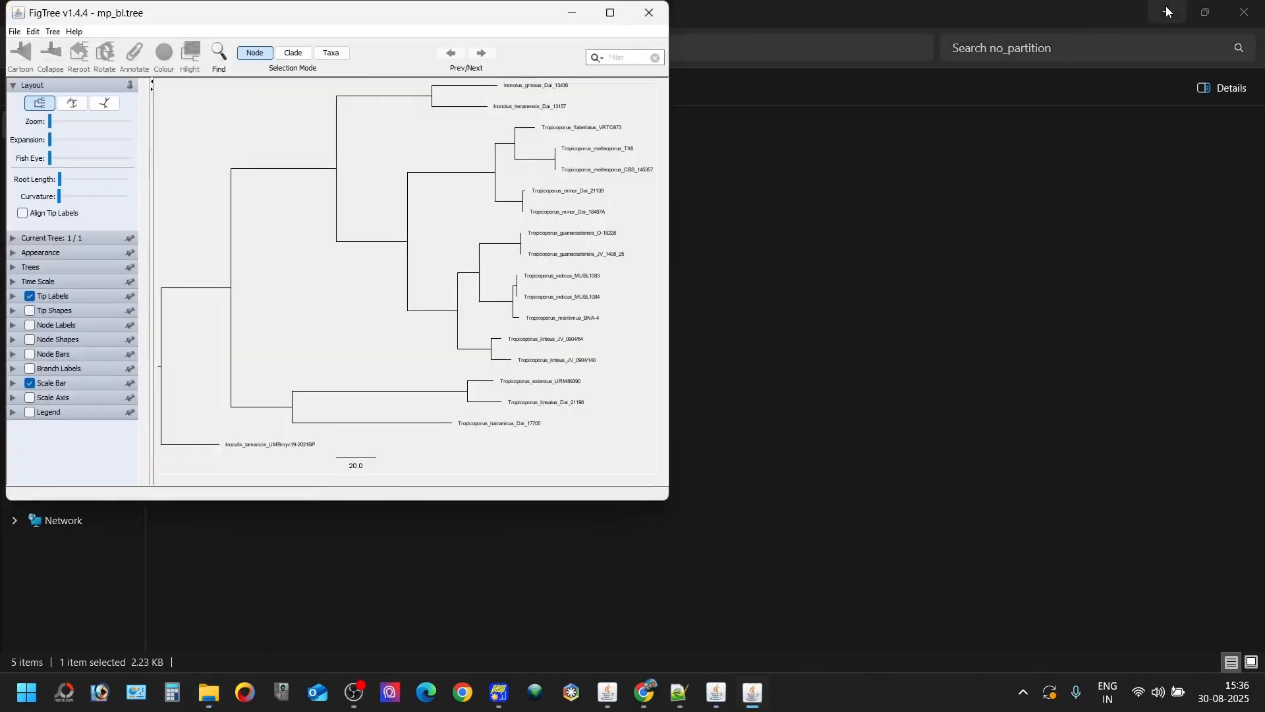
click(1167, 12)
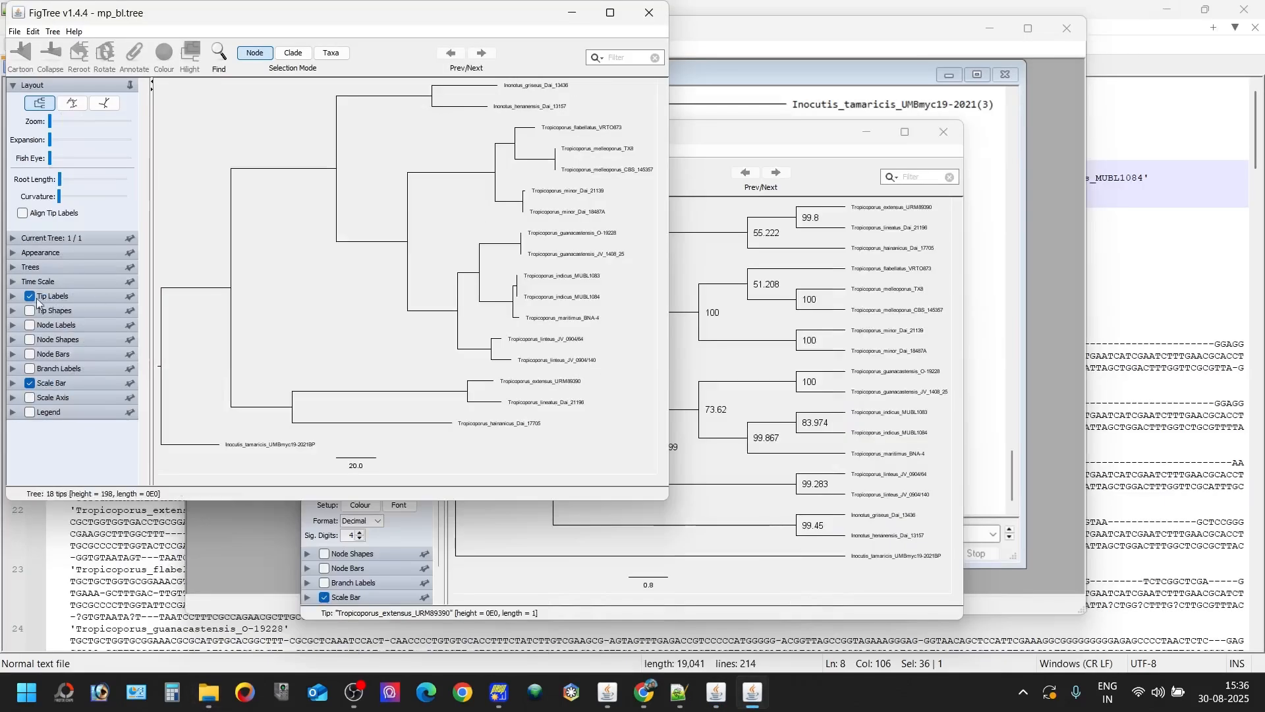
click(1164, 7)
- Set the tip label font size of mp_bl.tree to 15 and arrange the tree in increasing node order
click(12, 296)
click(65, 339)
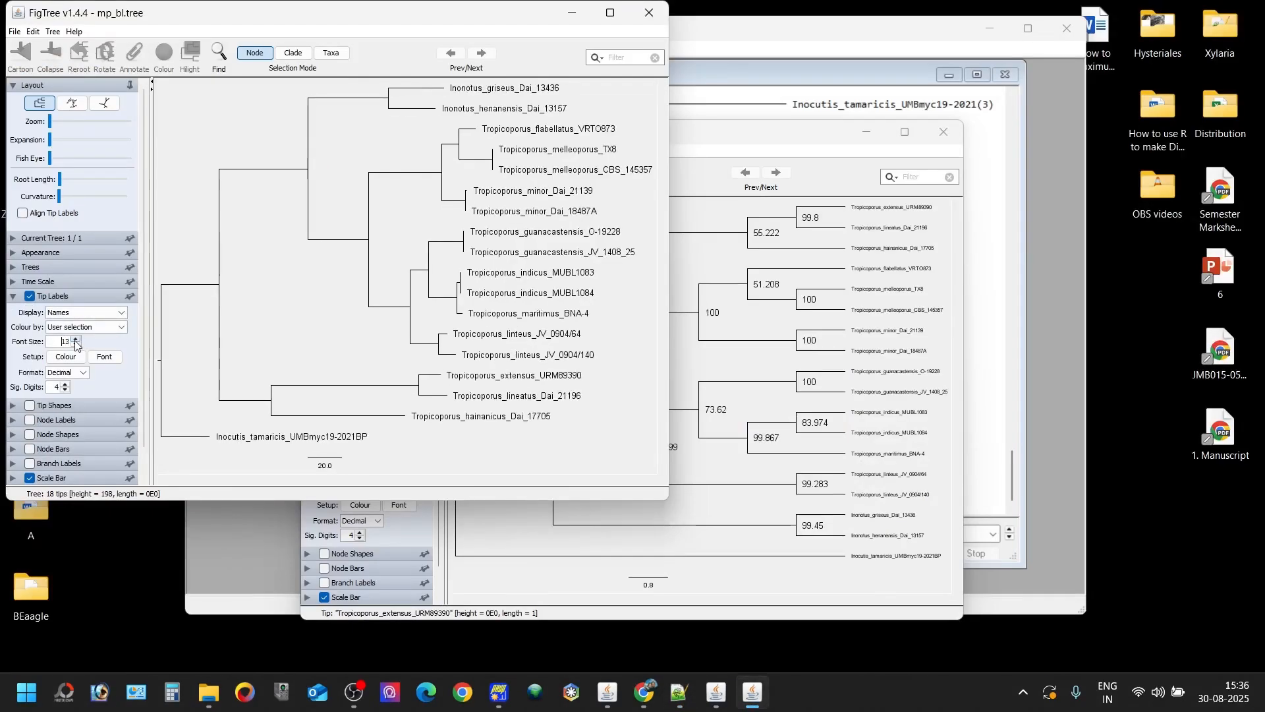
click(52, 31)
click(99, 210)
- Place the mp_bs.tree window beside the mp_bl.tree window and set its tip label font size to 12
drag(677, 133, 917, 37)
drag(541, 82, 670, 83)
drag(666, 326, 673, 326)
click(685, 323)
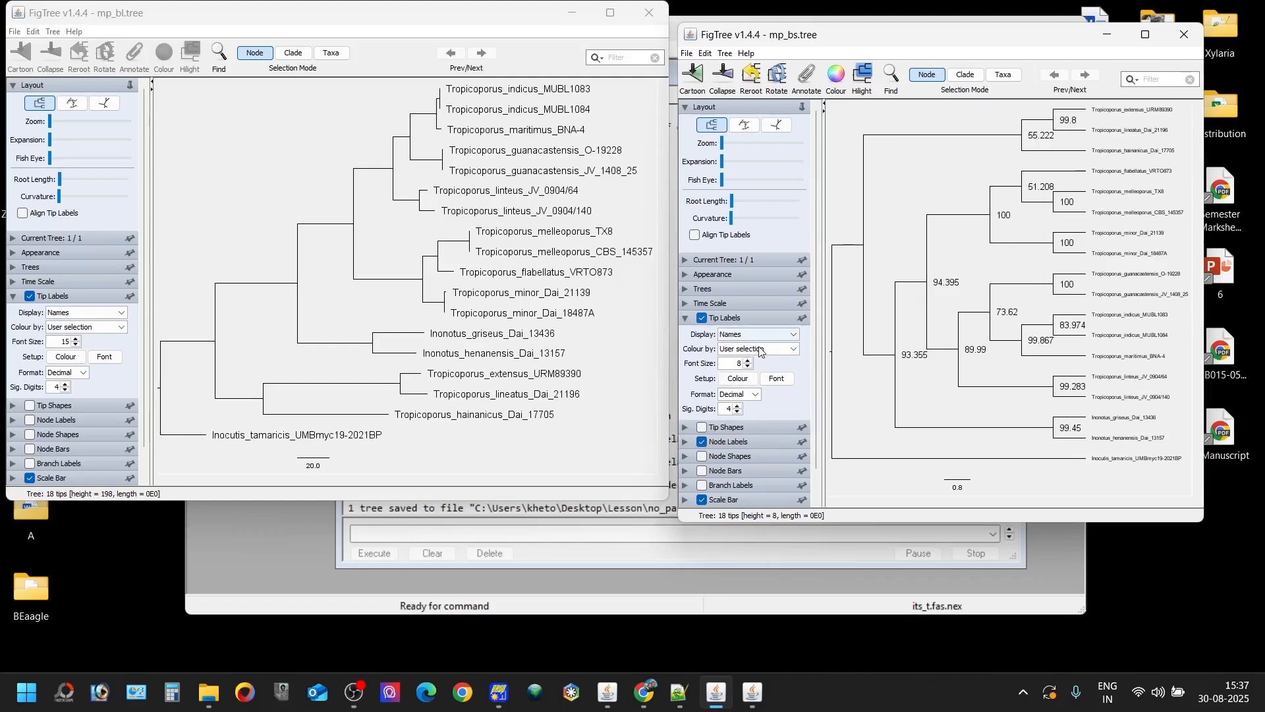
click(750, 361)
click(750, 360)
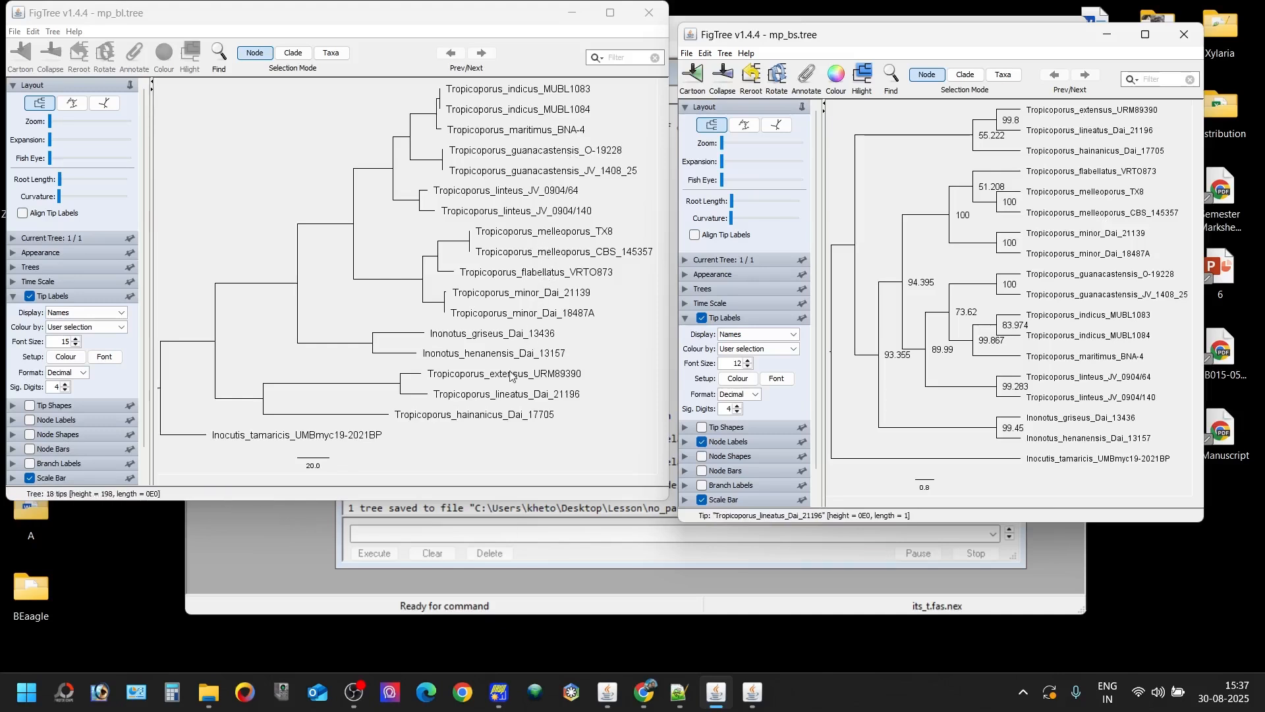
- Compare the Tropicoporus clades of mp_bl.tree with the bootstrap values in mp_bs.tree and check the available export formats
click(400, 389)
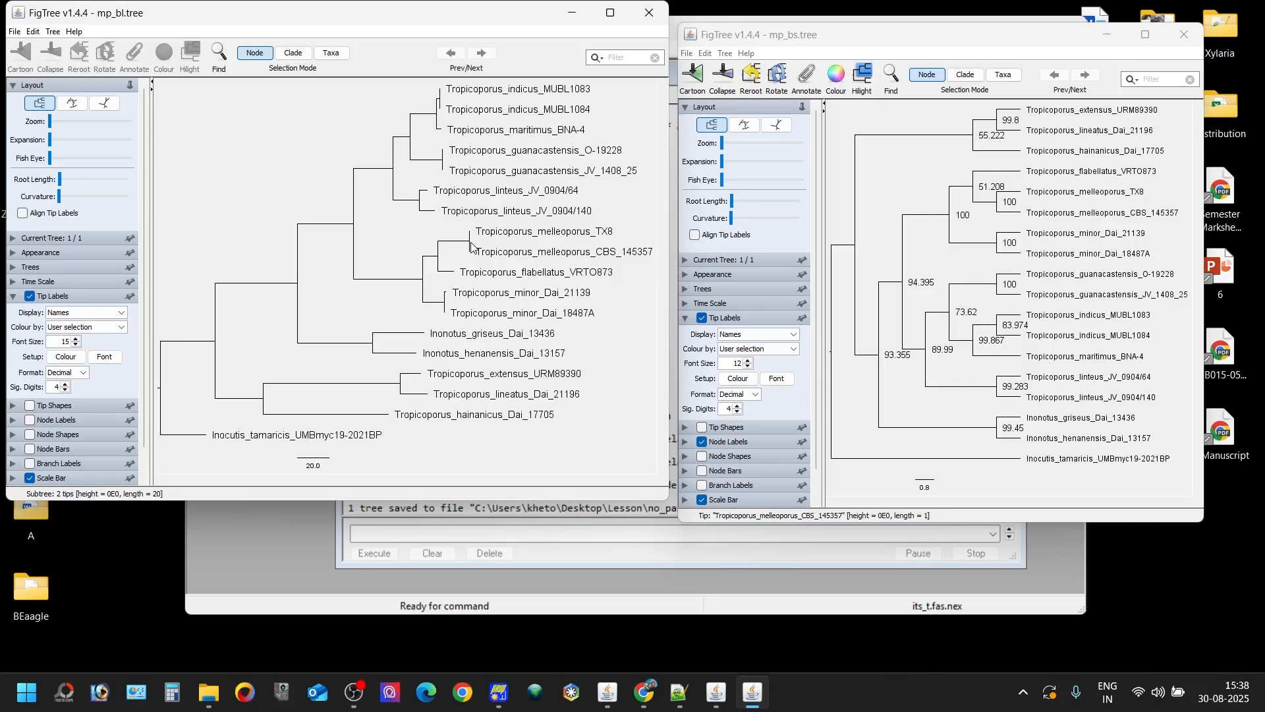
click(424, 270)
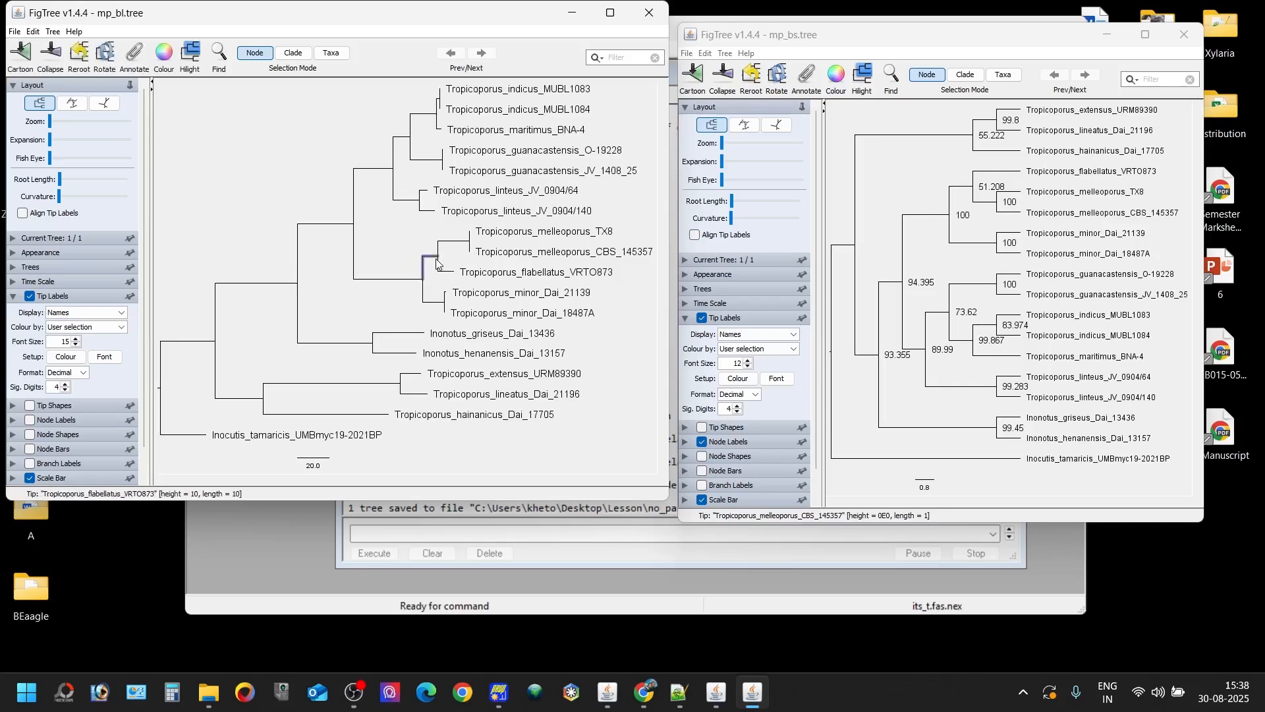
click(445, 307)
click(13, 31)
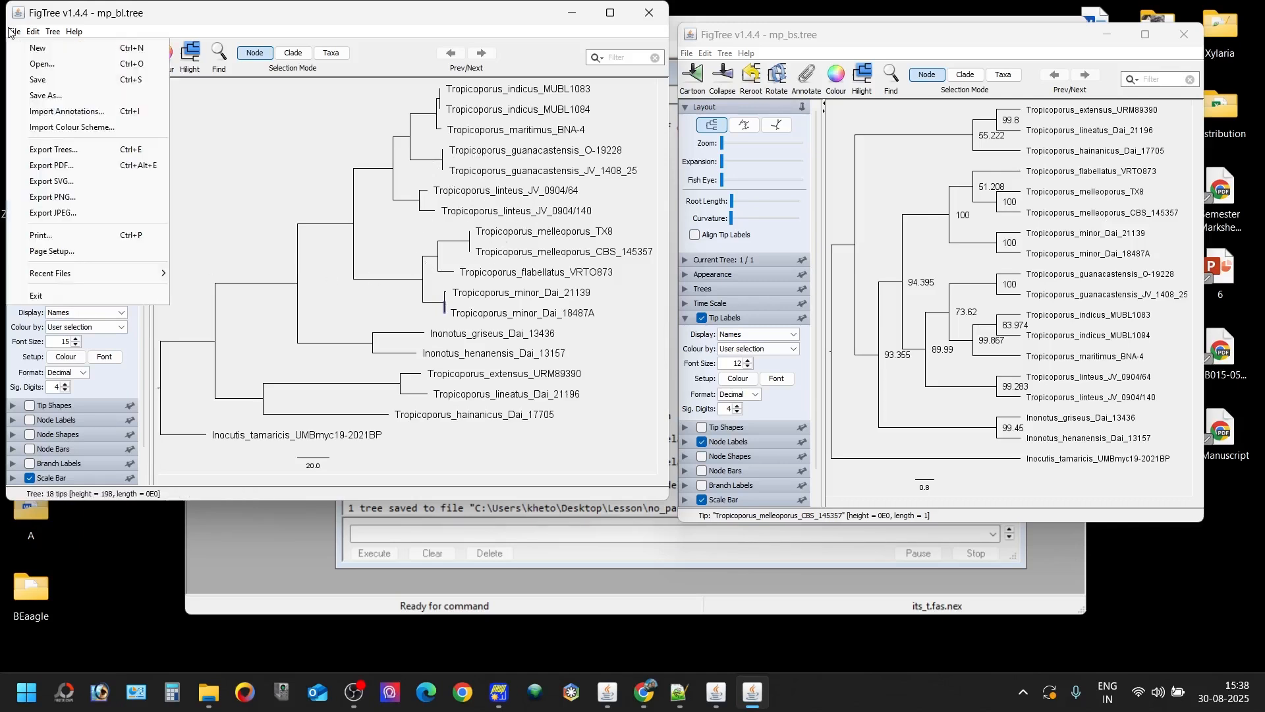
click(279, 200)
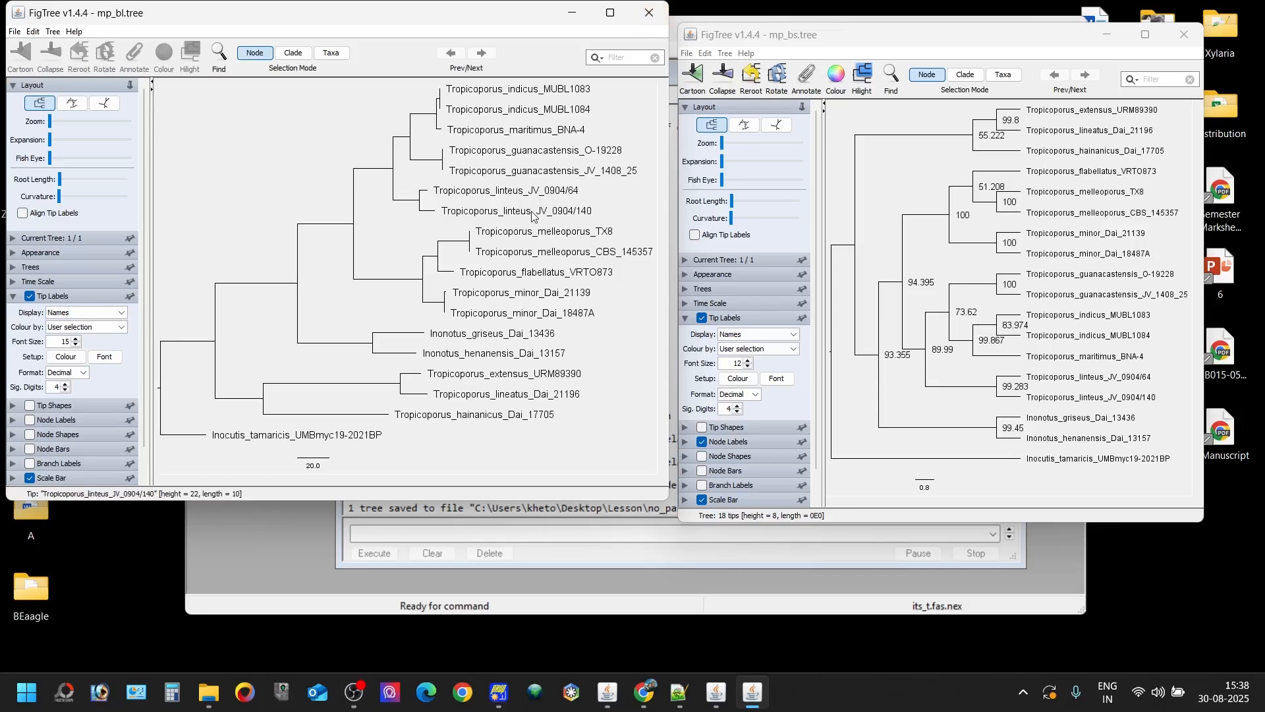
- Close both FigTree windows and compute parsimony scores in PAUP* with tree length, consistency, retention, rescaled consistency and homoplasy indices
click(653, 16)
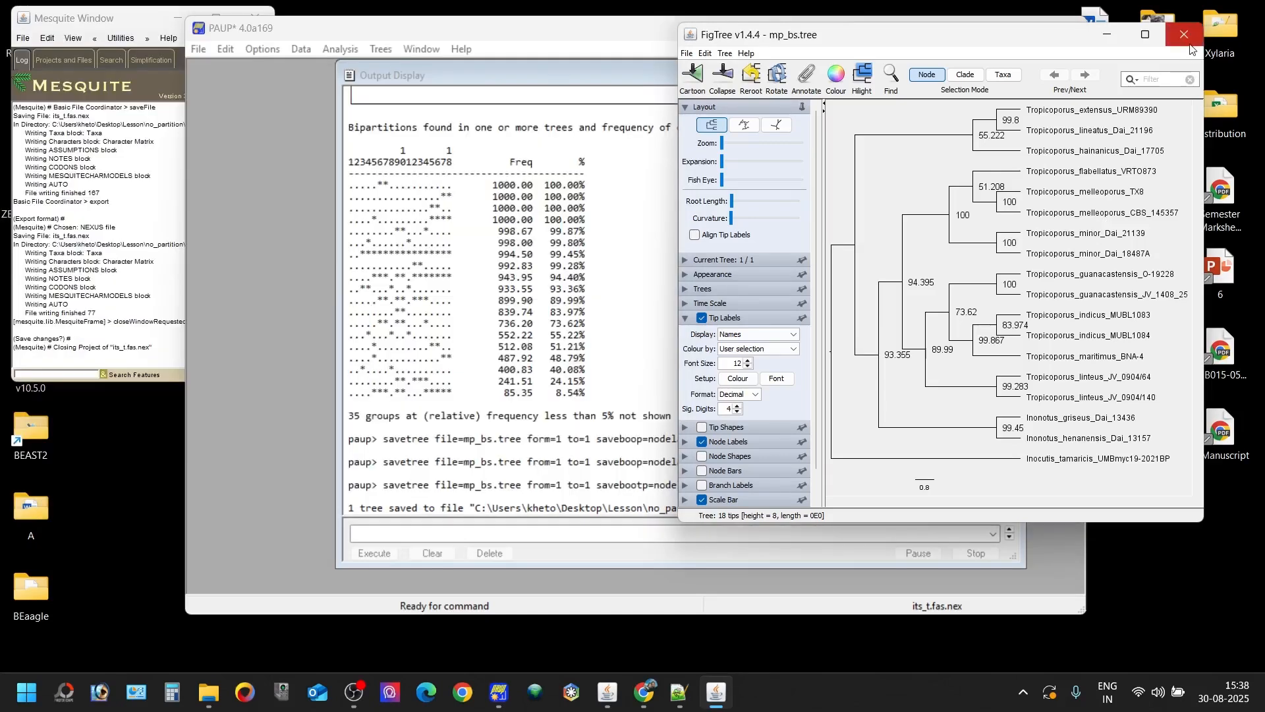
click(1187, 37)
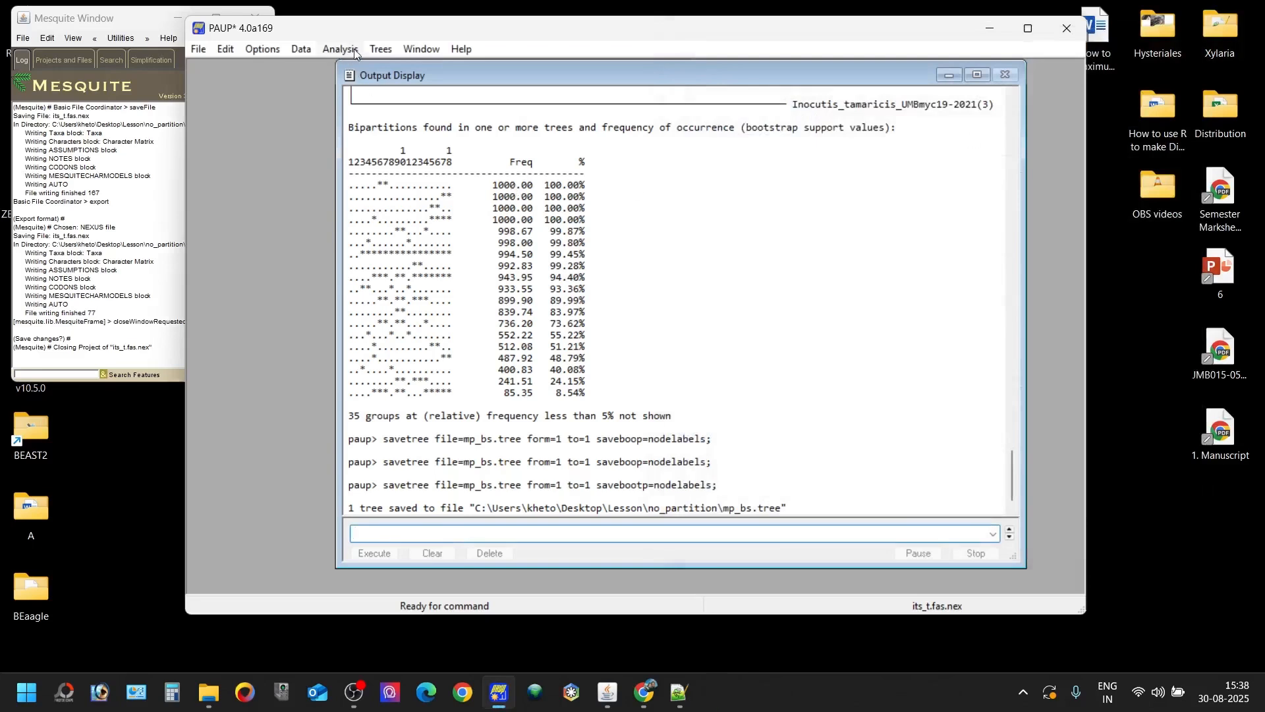
click(378, 49)
mouse_move(626, 220)
click(697, 220)
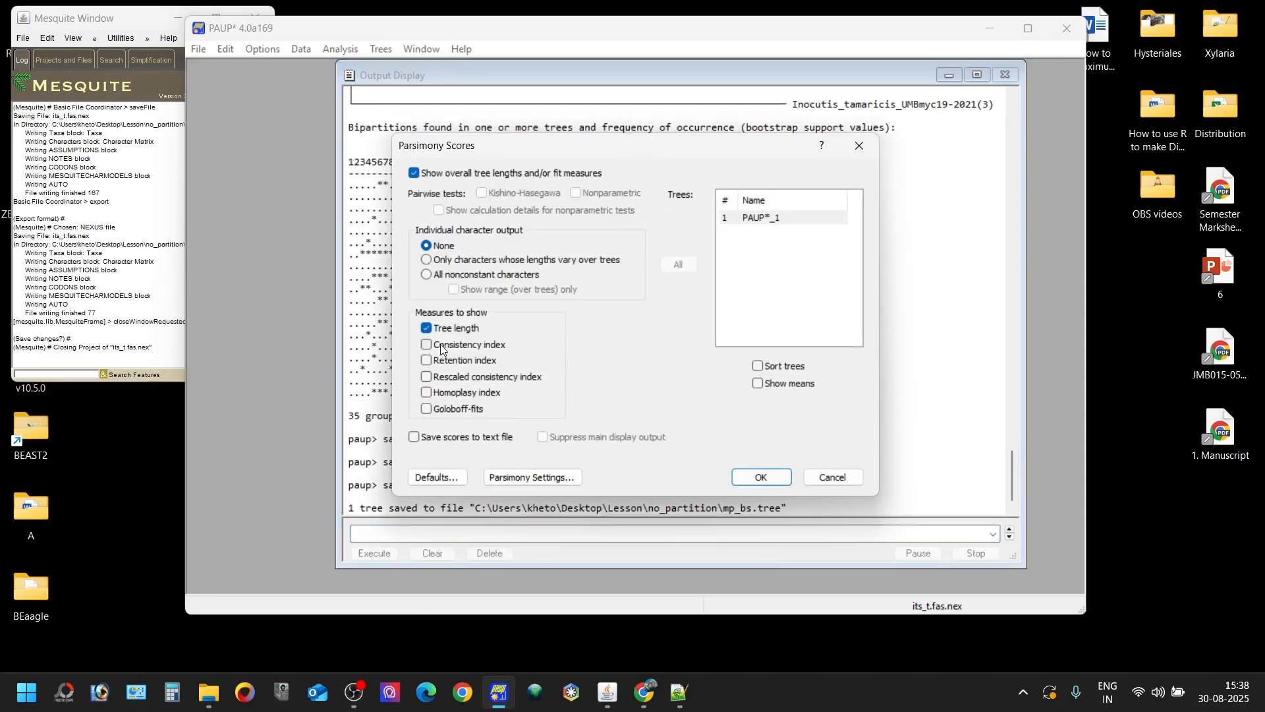
click(457, 350)
click(453, 361)
click(447, 377)
click(757, 480)
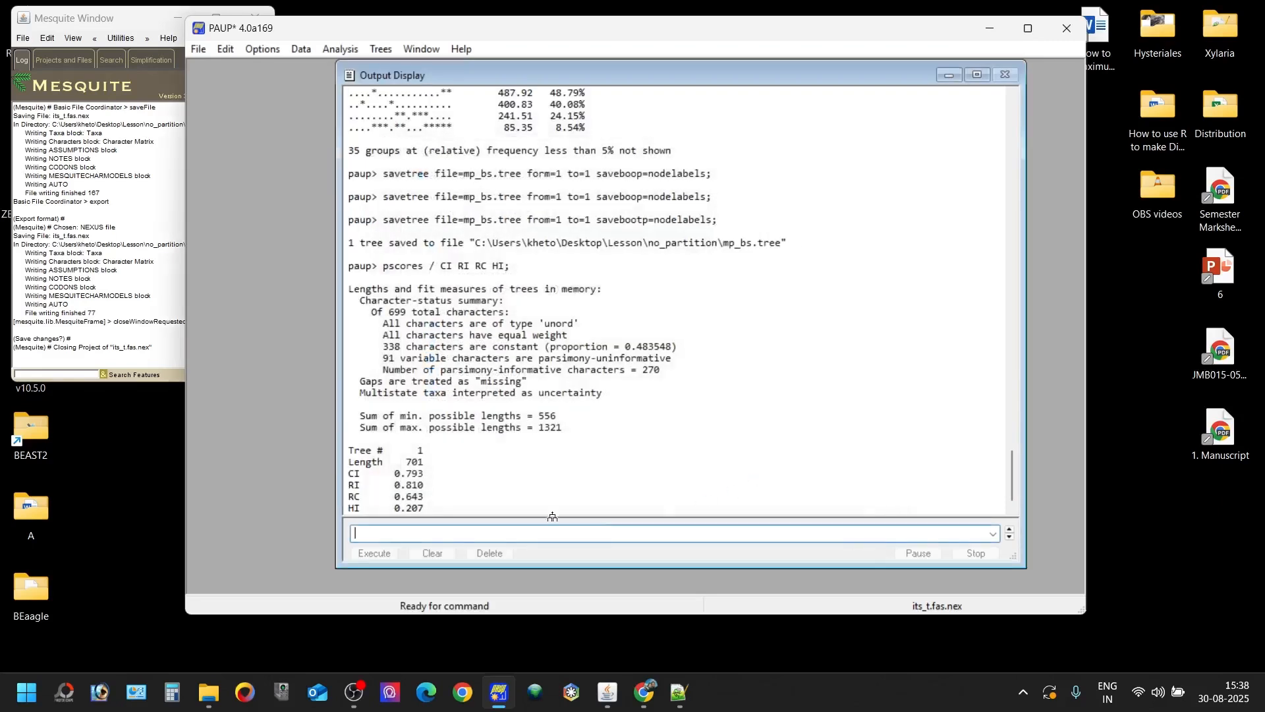